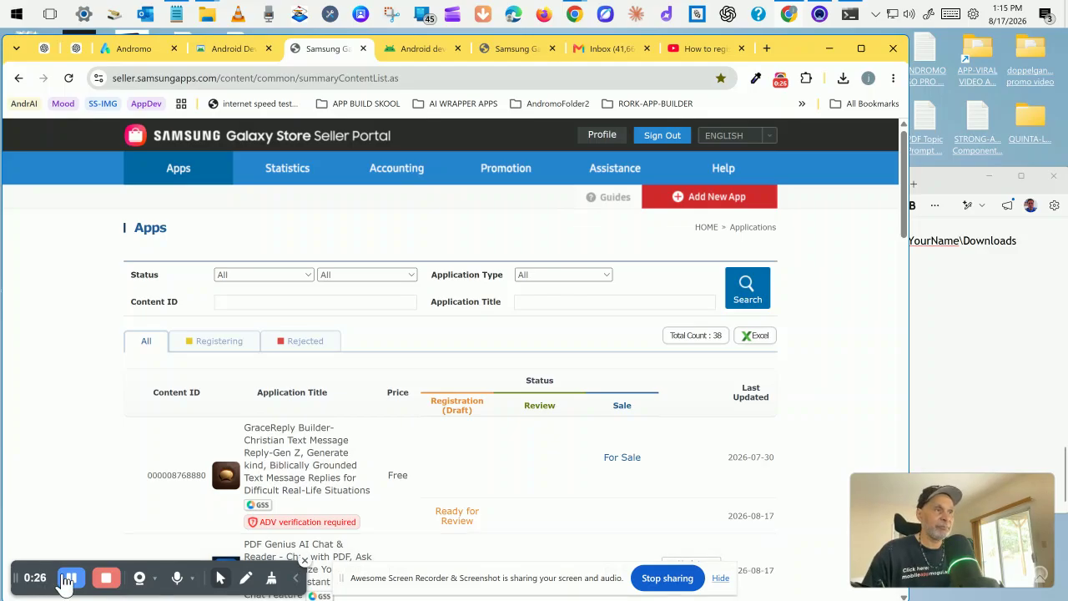
Examine the Samsung Galaxy Store app list for each app's sale status and ADV verification flag.
{"action": "left_click", "coordinate": [66, 579]}
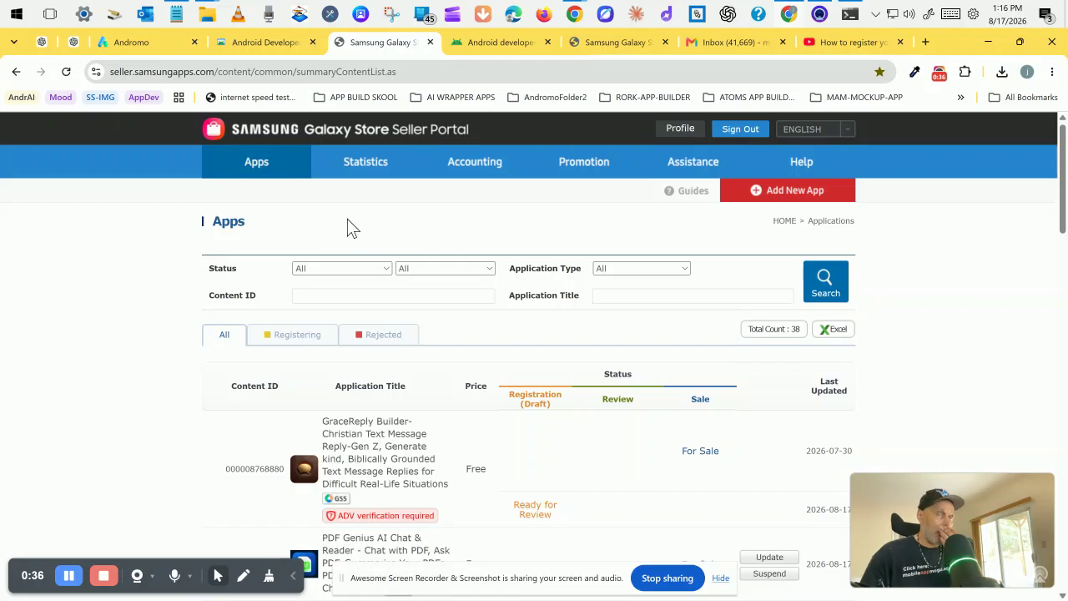
{"action": "scroll", "coordinate": [355, 326], "scroll_direction": "down", "scroll_amount": 3}
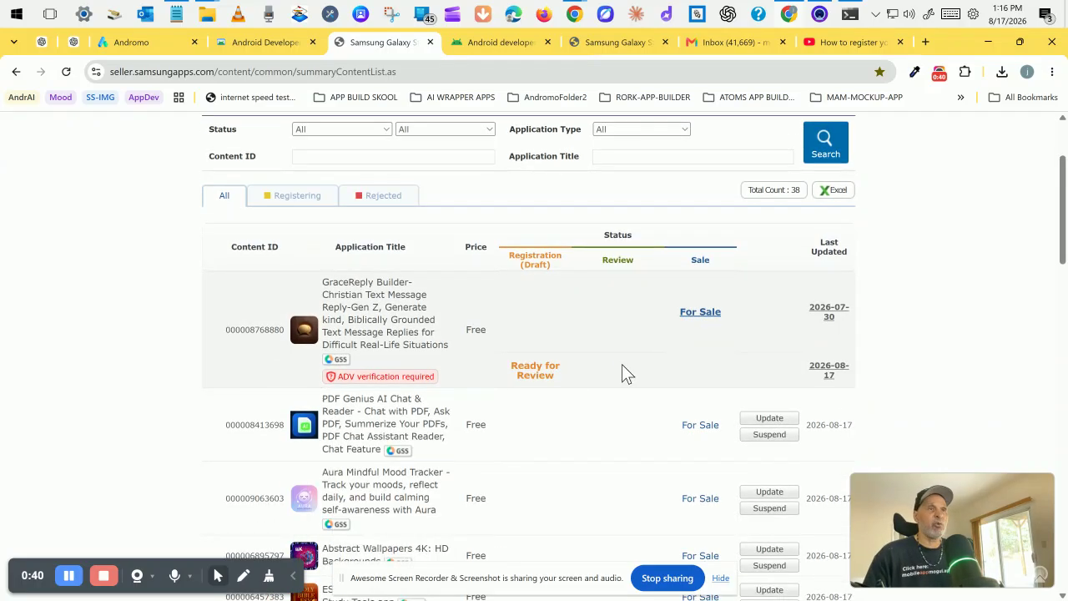
{"action": "scroll", "coordinate": [622, 364], "scroll_direction": "down", "scroll_amount": 3}
{"action": "scroll", "coordinate": [622, 364], "scroll_direction": "down", "scroll_amount": 2}
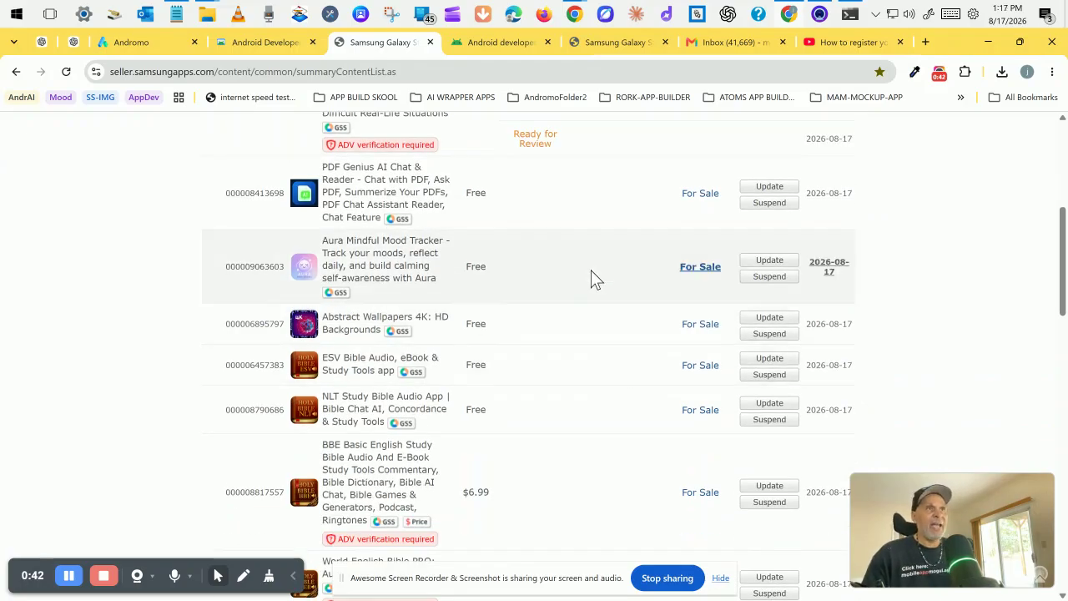
{"action": "scroll", "coordinate": [592, 269], "scroll_direction": "down", "scroll_amount": 4}
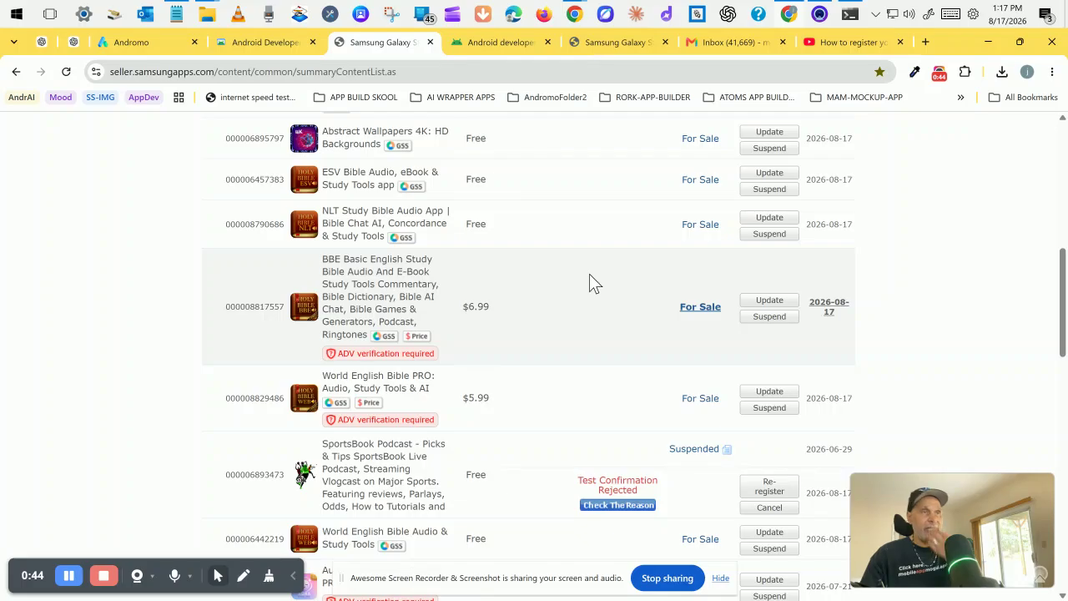
{"action": "scroll", "coordinate": [591, 284], "scroll_direction": "up", "scroll_amount": 5}
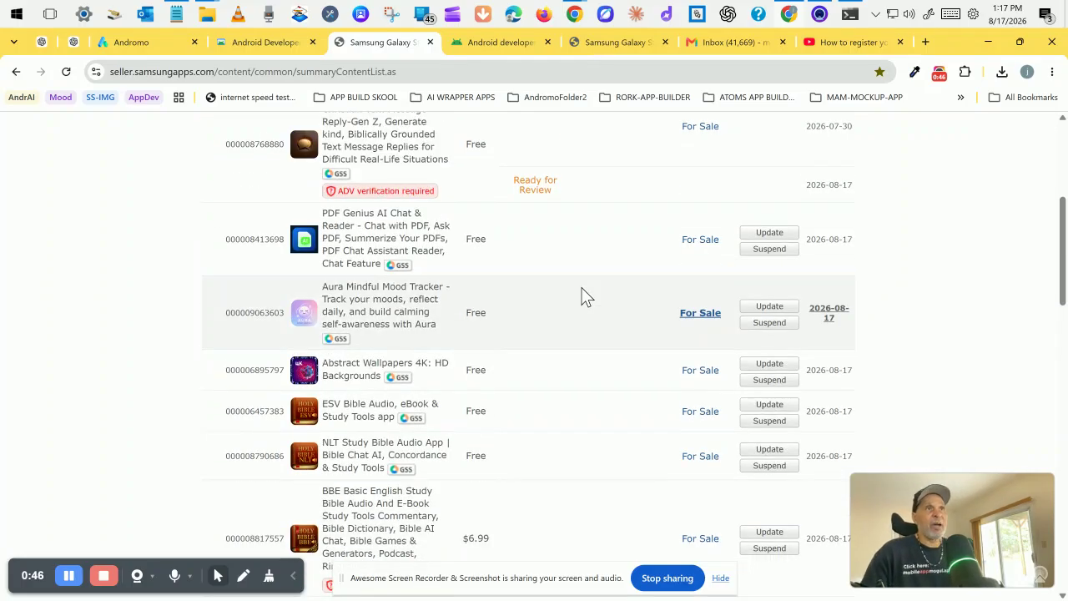
{"action": "scroll", "coordinate": [586, 296], "scroll_direction": "down", "scroll_amount": 12}
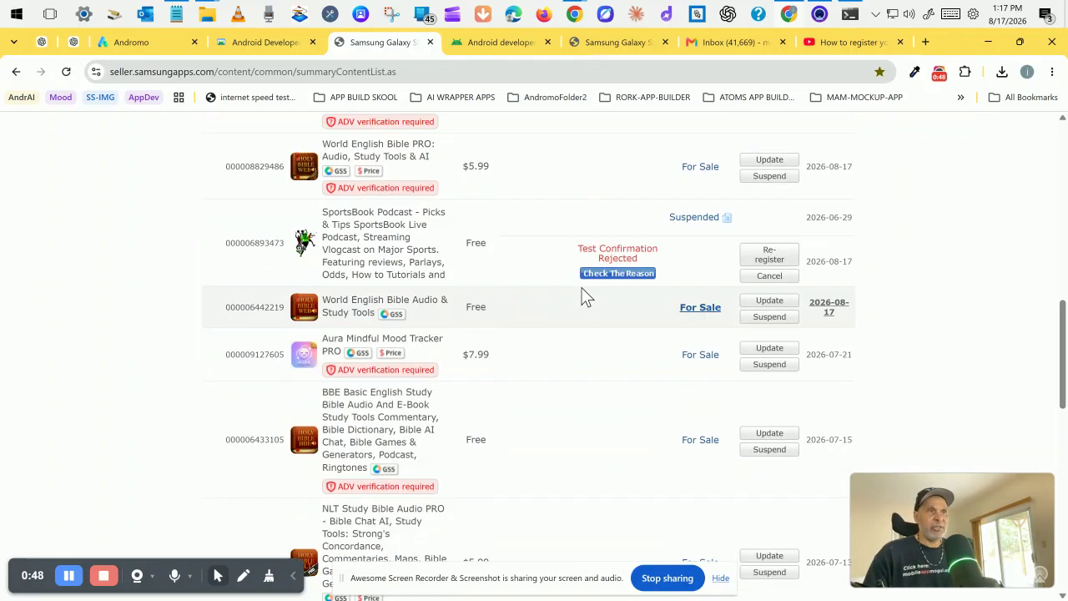
{"action": "scroll", "coordinate": [587, 297], "scroll_direction": "down", "scroll_amount": 4}
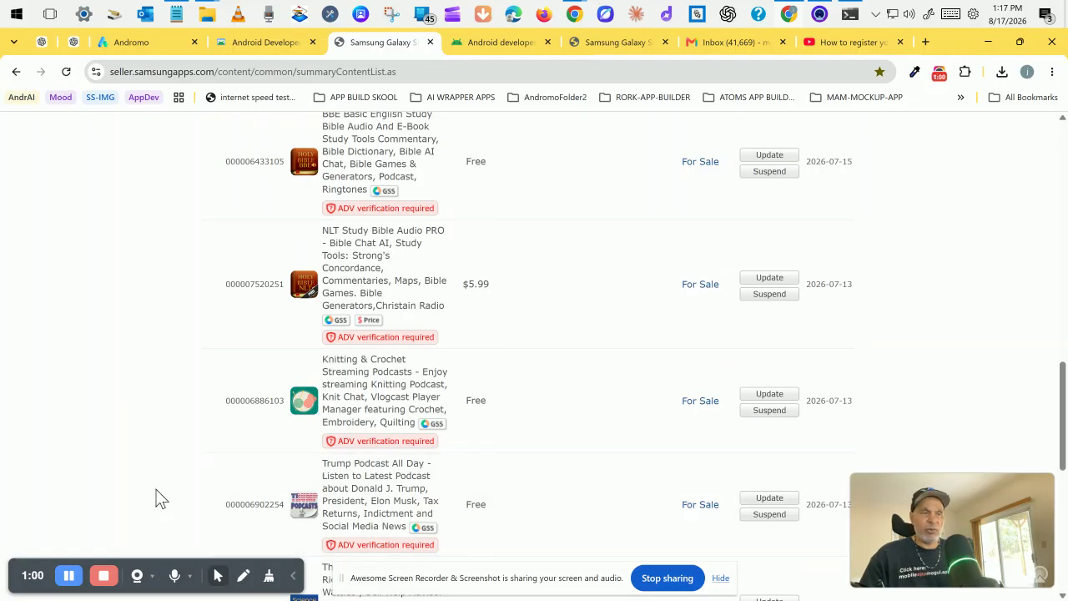
{"action": "left_click", "coordinate": [137, 577]}
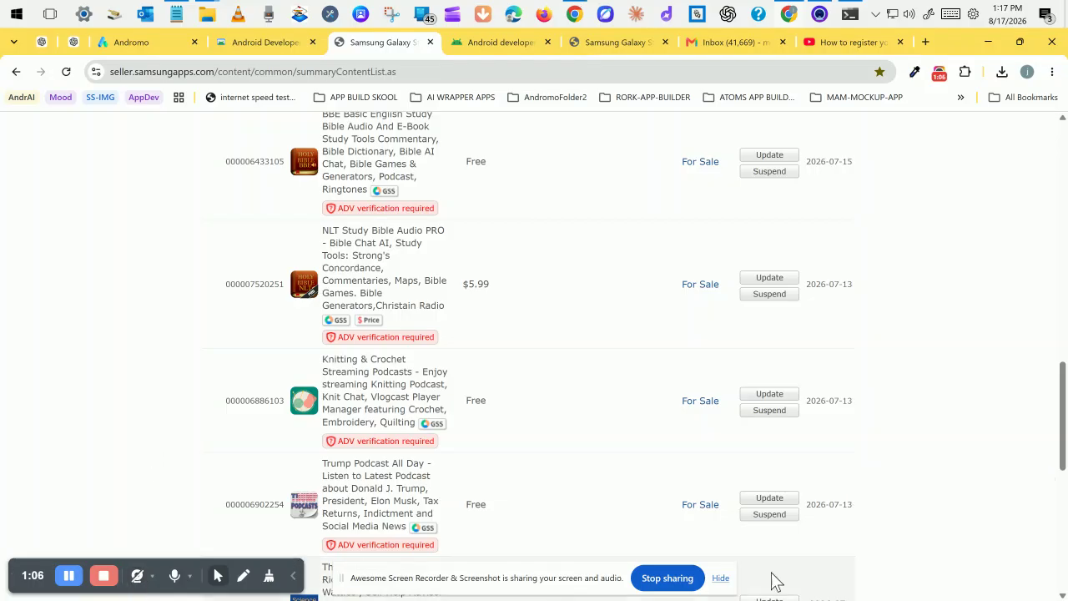
{"action": "left_click", "coordinate": [721, 579]}
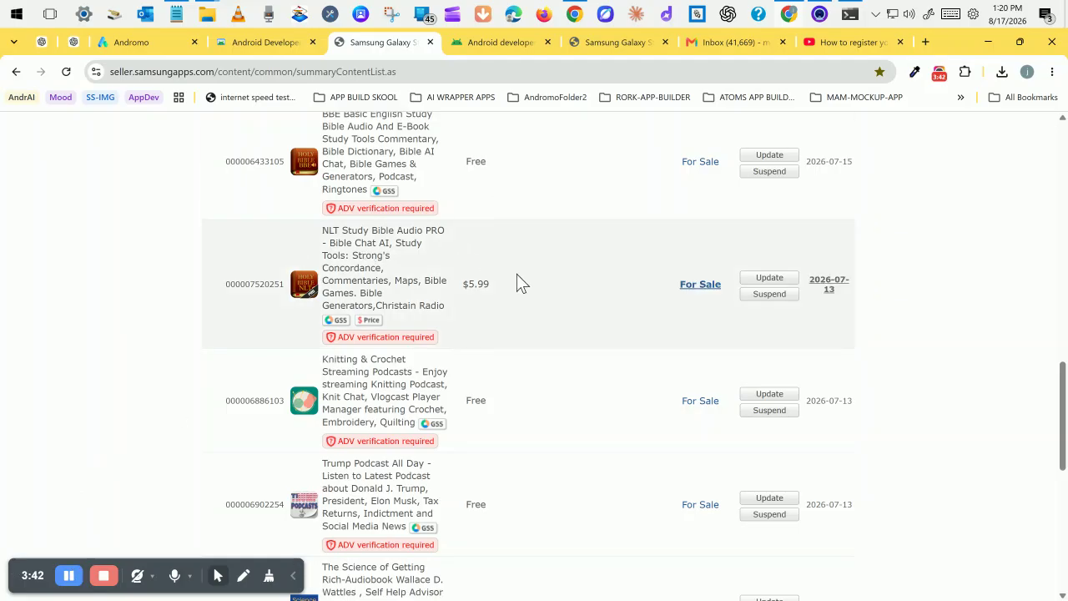
Compare the apps flagged "ADV verification required" with the unflagged ones, down to World English Bible PRO.
{"action": "scroll", "coordinate": [516, 274], "scroll_direction": "up", "scroll_amount": 2}
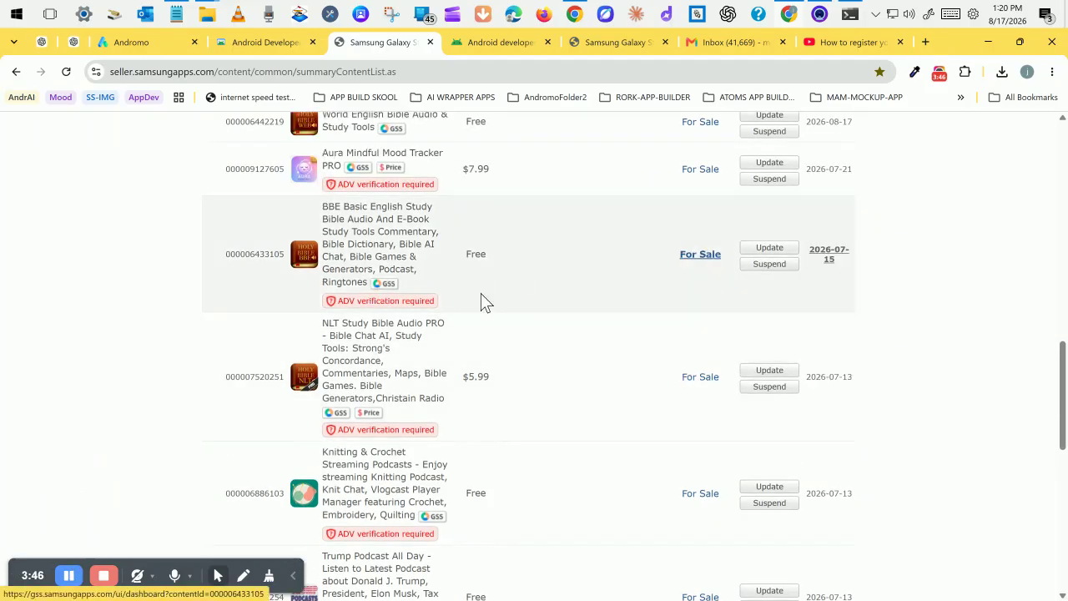
{"action": "scroll", "coordinate": [486, 301], "scroll_direction": "up", "scroll_amount": 4}
{"action": "scroll", "coordinate": [485, 293], "scroll_direction": "up", "scroll_amount": 12}
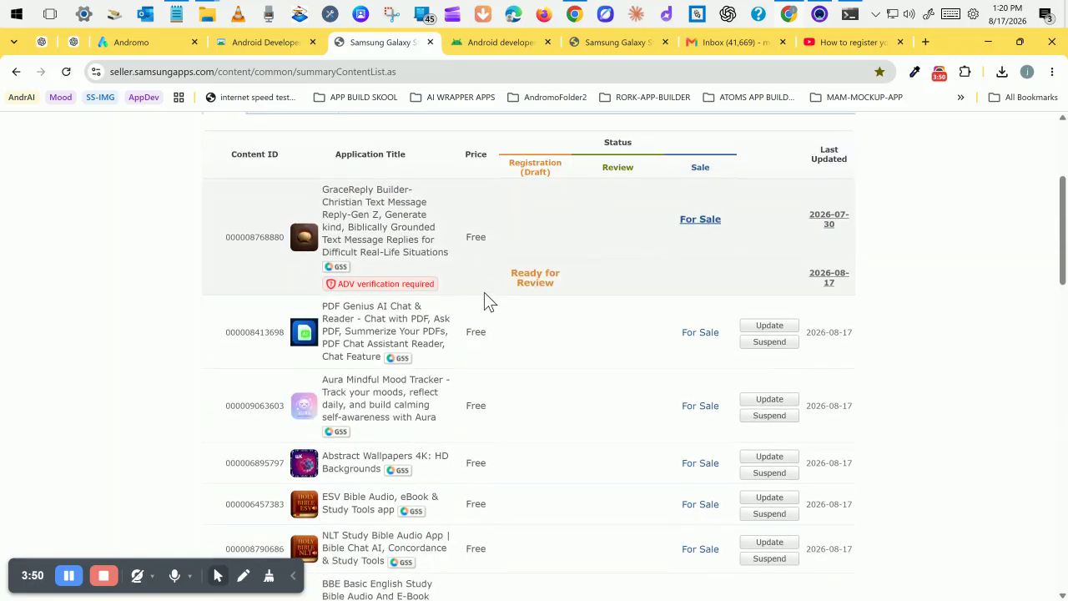
{"action": "scroll", "coordinate": [487, 299], "scroll_direction": "down", "scroll_amount": 1}
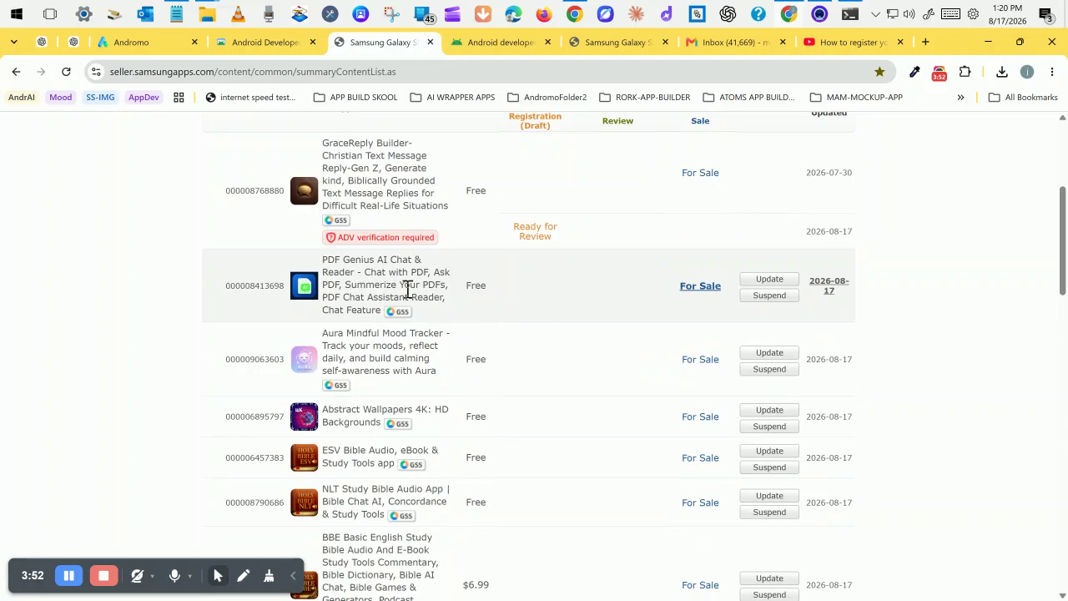
{"action": "scroll", "coordinate": [550, 299], "scroll_direction": "down", "scroll_amount": 5}
{"action": "scroll", "coordinate": [550, 301], "scroll_direction": "down", "scroll_amount": 2}
{"action": "mouse_move", "coordinate": [367, 309]}
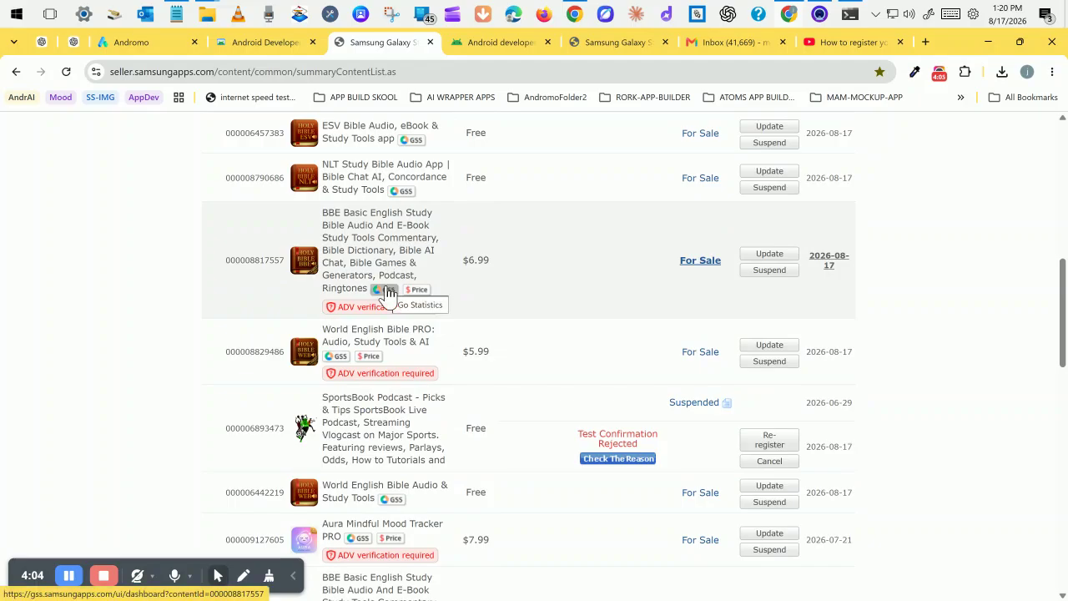
{"action": "scroll", "coordinate": [389, 292], "scroll_direction": "down", "scroll_amount": 1}
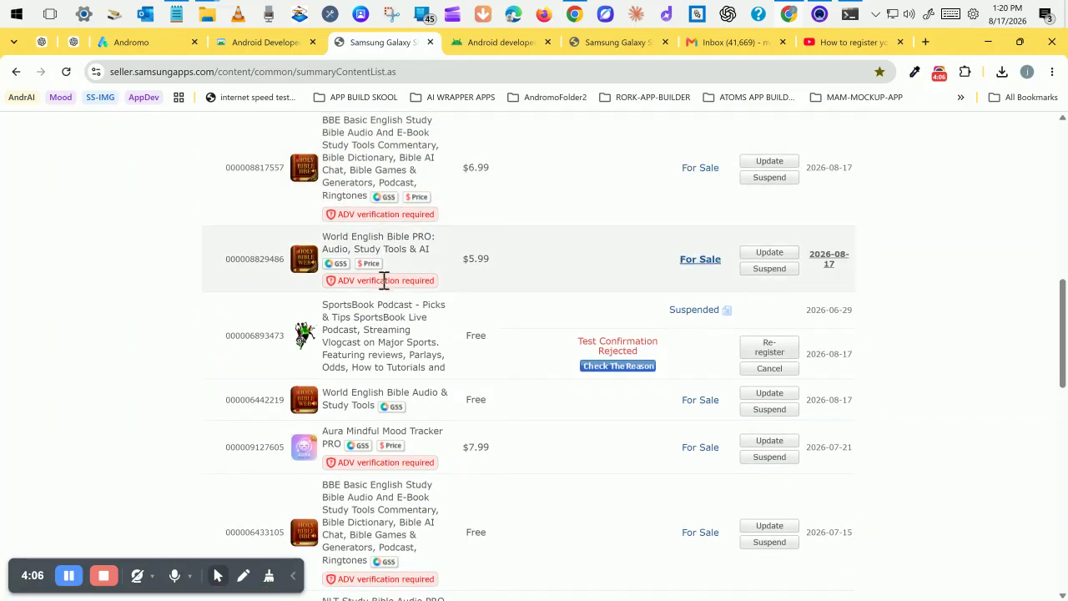
{"action": "mouse_move", "coordinate": [383, 280]}
Open the Binary details of World English Bible PRO and expand the entry for 1017-WEBPRO-2026.apk.
{"action": "left_click", "coordinate": [707, 263]}
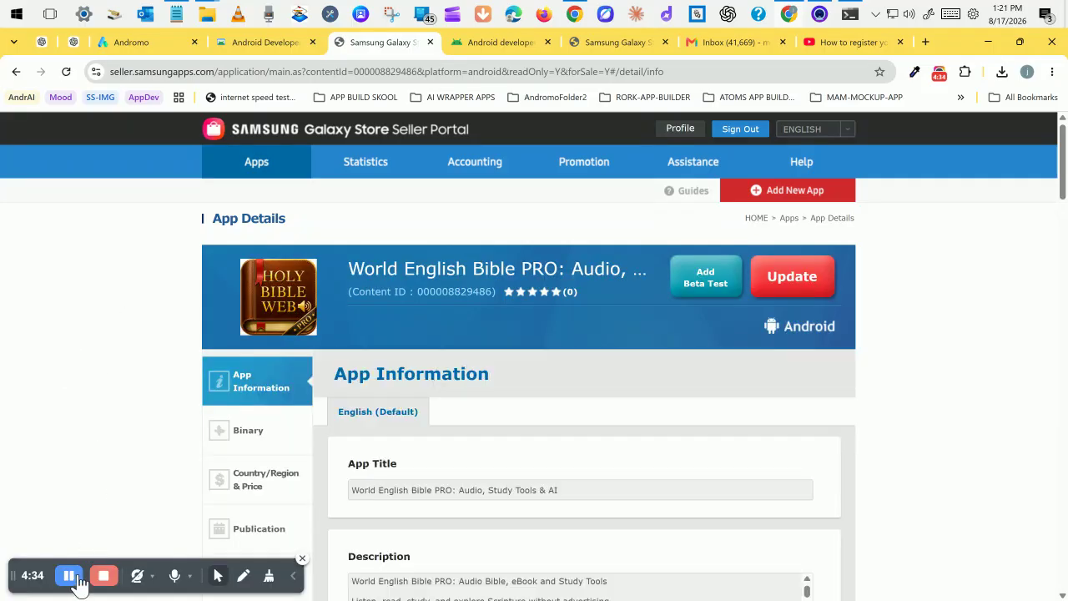
{"action": "left_click", "coordinate": [247, 432]}
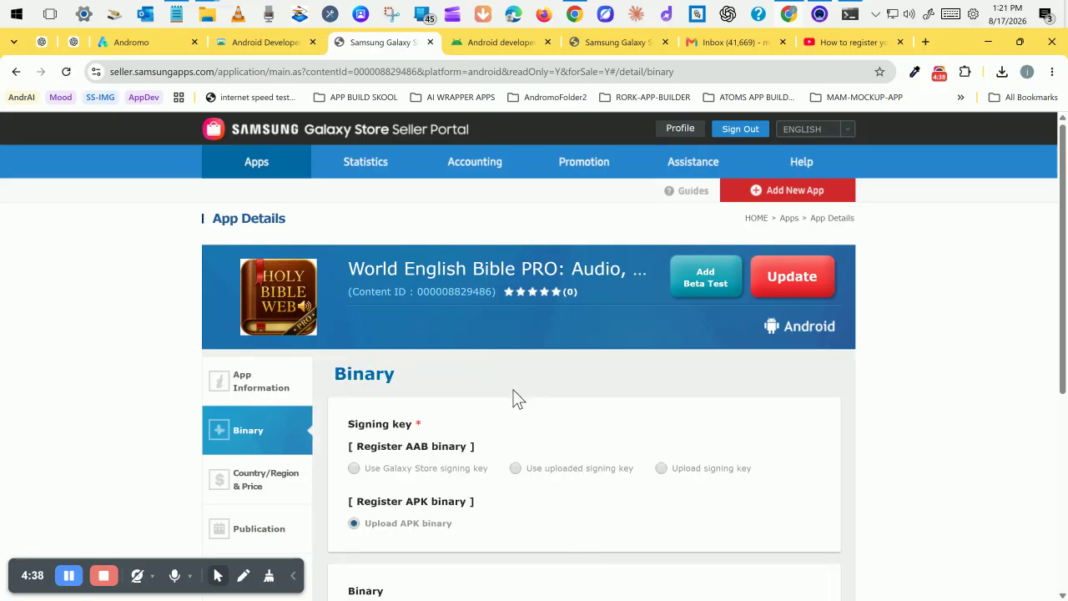
{"action": "scroll", "coordinate": [513, 399], "scroll_direction": "down", "scroll_amount": 1}
{"action": "scroll", "coordinate": [516, 398], "scroll_direction": "down", "scroll_amount": 1}
{"action": "scroll", "coordinate": [543, 438], "scroll_direction": "down", "scroll_amount": 1}
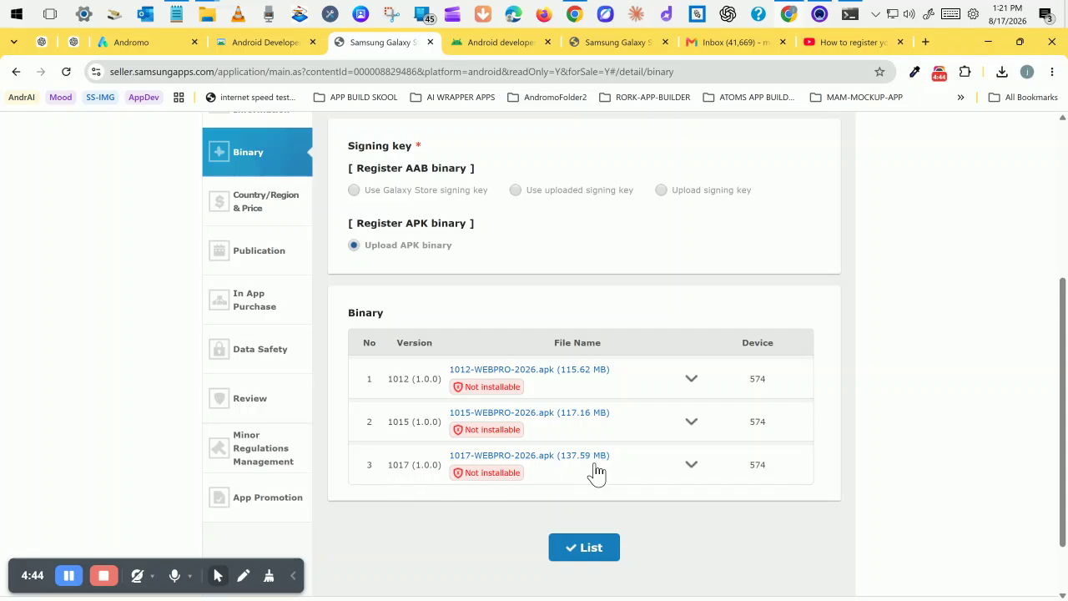
{"action": "left_click", "coordinate": [691, 467]}
{"action": "scroll", "coordinate": [693, 472], "scroll_direction": "down", "scroll_amount": 1}
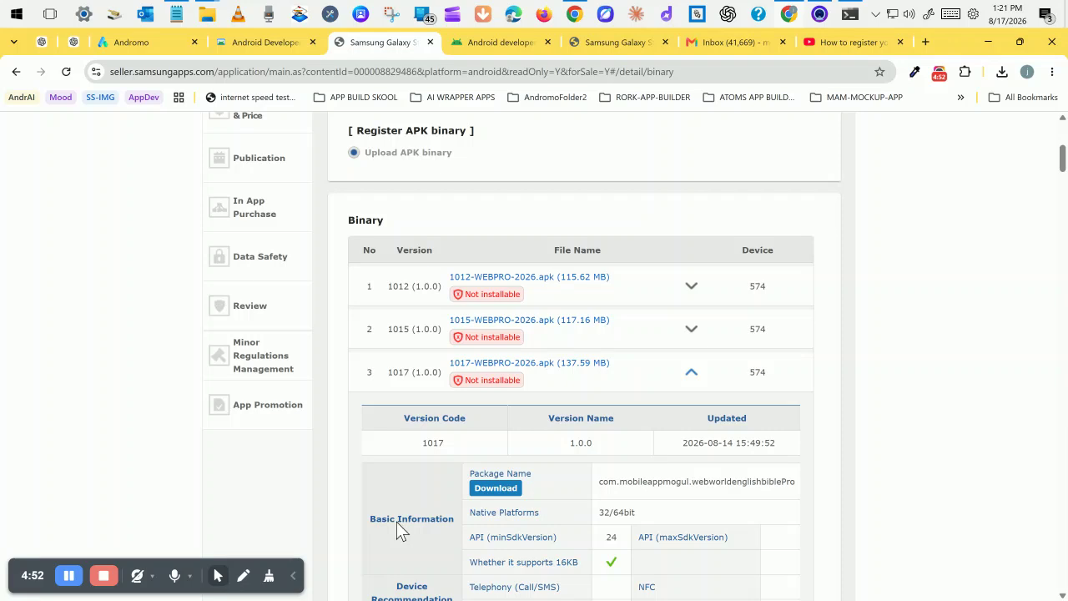
{"action": "left_click", "coordinate": [68, 577]}
{"action": "left_click", "coordinate": [68, 577]}
{"action": "left_click_drag", "start_coordinate": [641, 483], "coordinate": [816, 496]}
{"action": "left_click", "coordinate": [804, 484]}
{"action": "left_click", "coordinate": [66, 579]}
{"action": "left_click", "coordinate": [67, 578]}
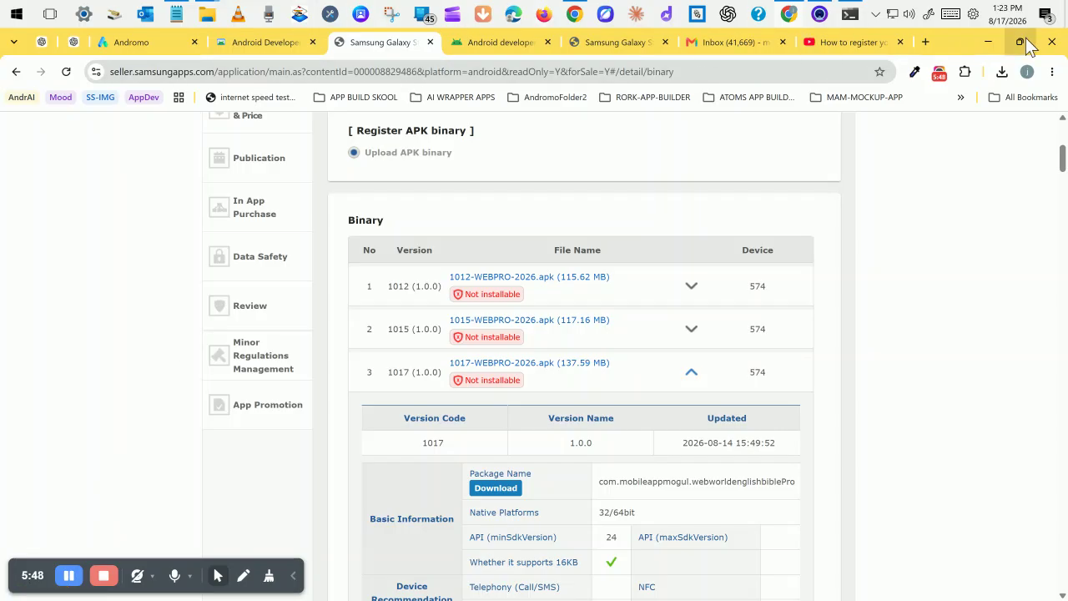
Switch to the Notepad registration notes, move the window over the Binary page and widen it on both sides.
{"action": "left_click", "coordinate": [179, 14]}
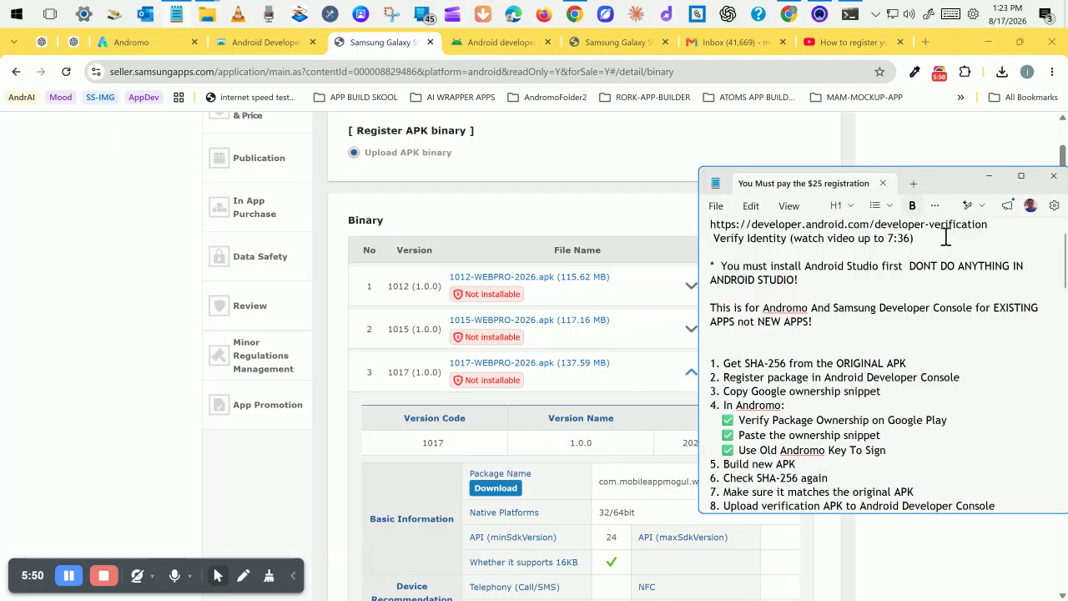
{"action": "left_click", "coordinate": [854, 308]}
{"action": "left_click_drag", "start_coordinate": [952, 180], "coordinate": [576, 146]}
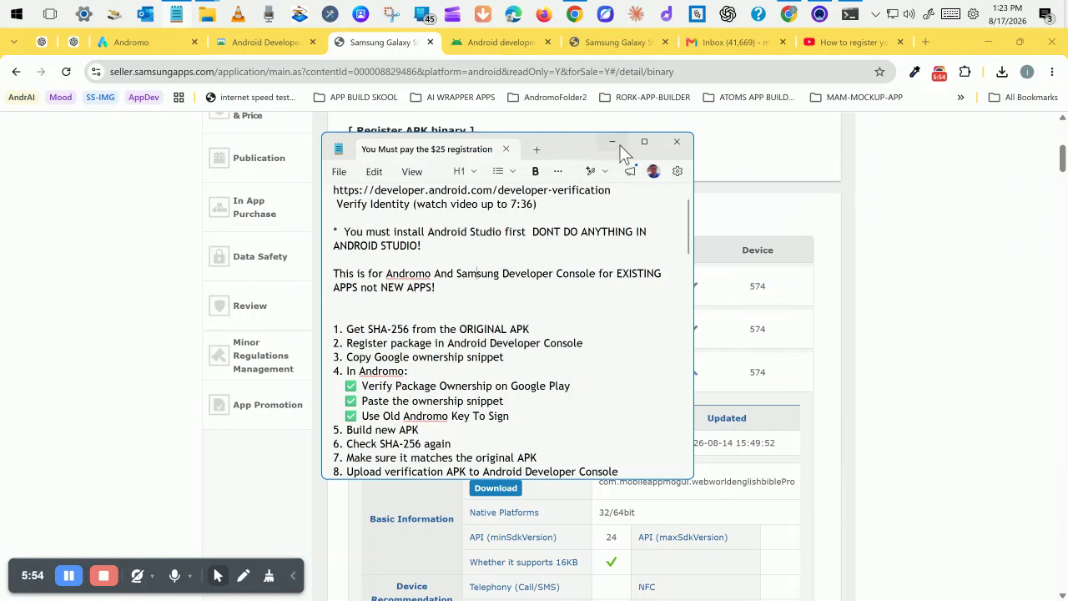
{"action": "left_click", "coordinate": [644, 141]}
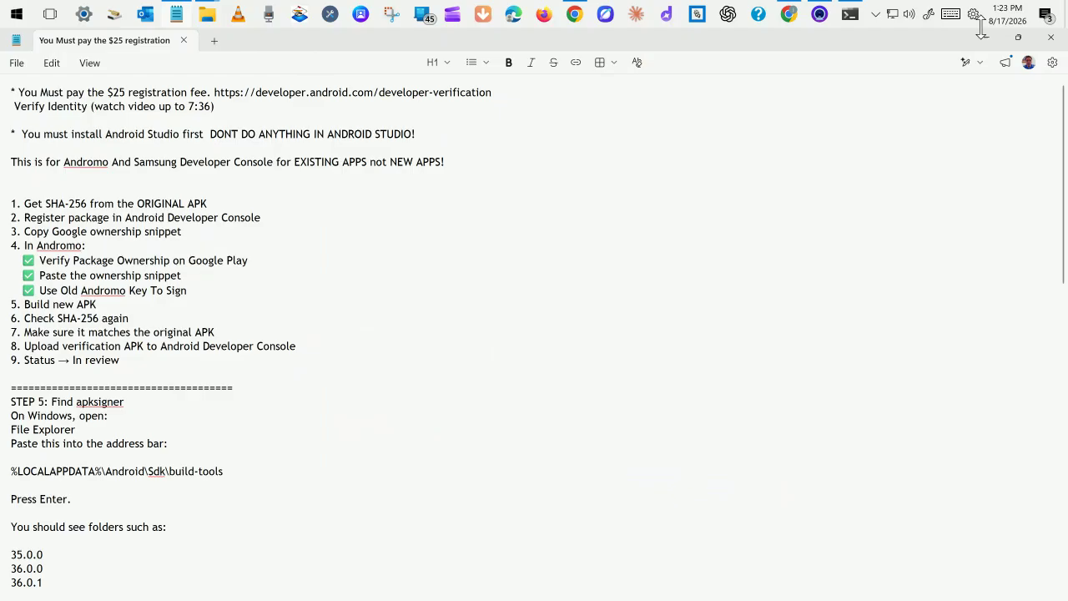
{"action": "left_click", "coordinate": [1018, 37]}
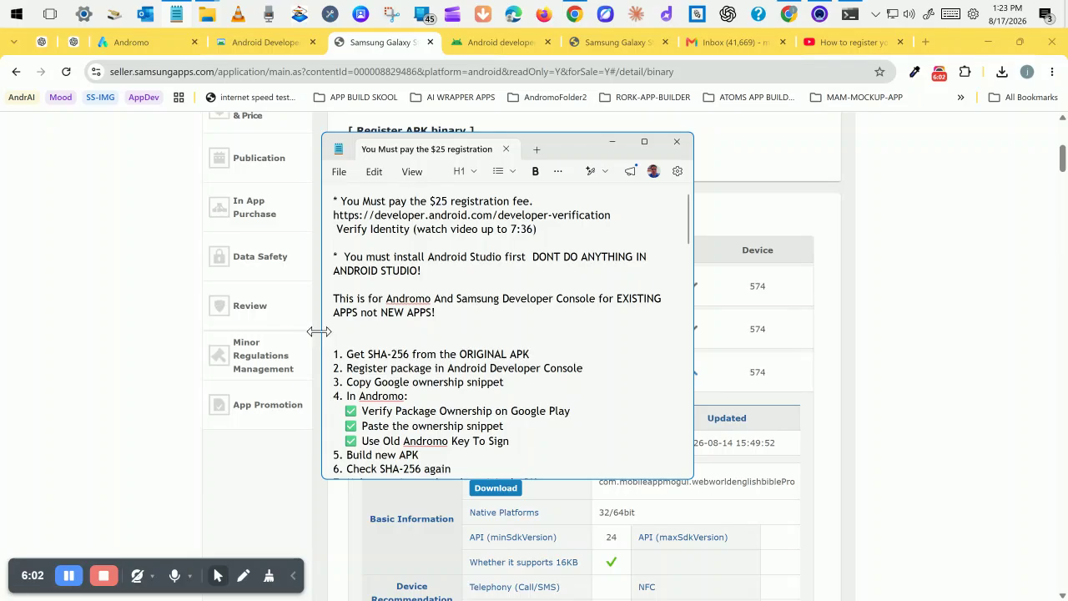
{"action": "left_click_drag", "start_coordinate": [319, 332], "coordinate": [126, 302]}
{"action": "left_click_drag", "start_coordinate": [693, 308], "coordinate": [972, 301]}
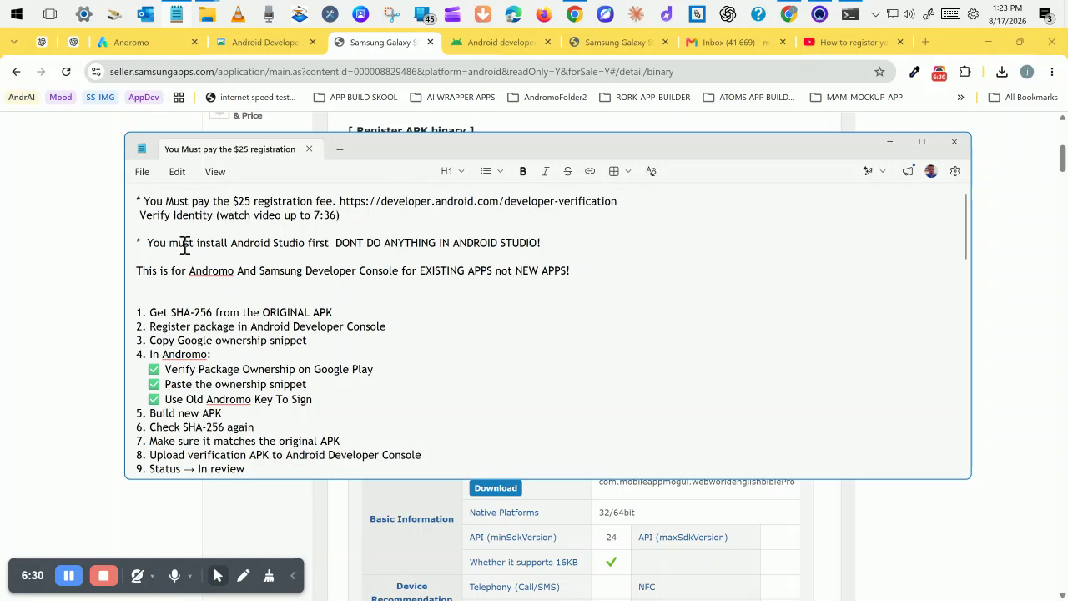
{"action": "left_click", "coordinate": [69, 579]}
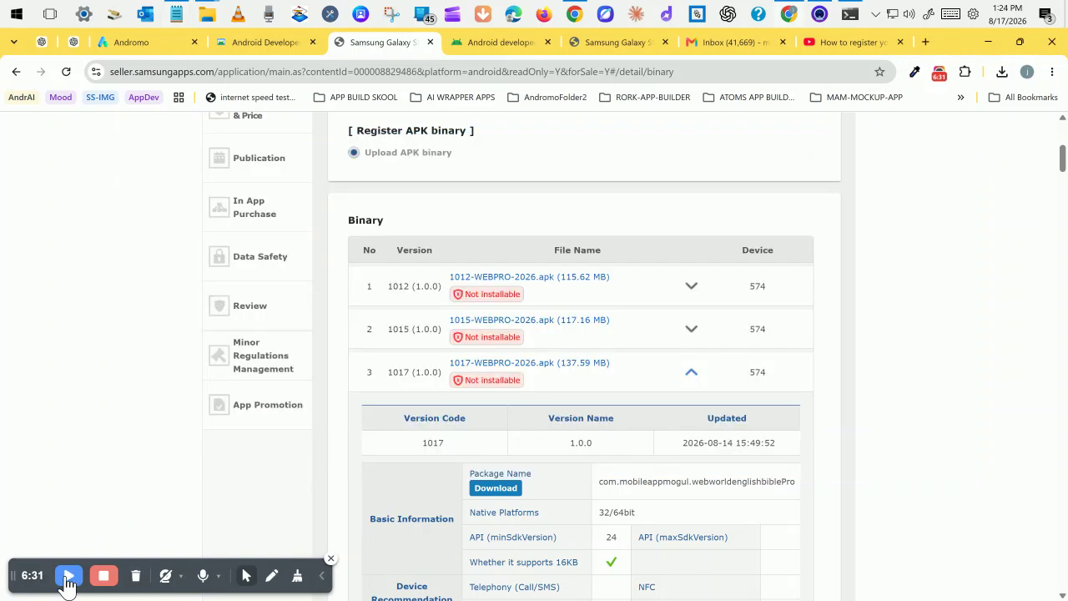
{"action": "left_click", "coordinate": [68, 576]}
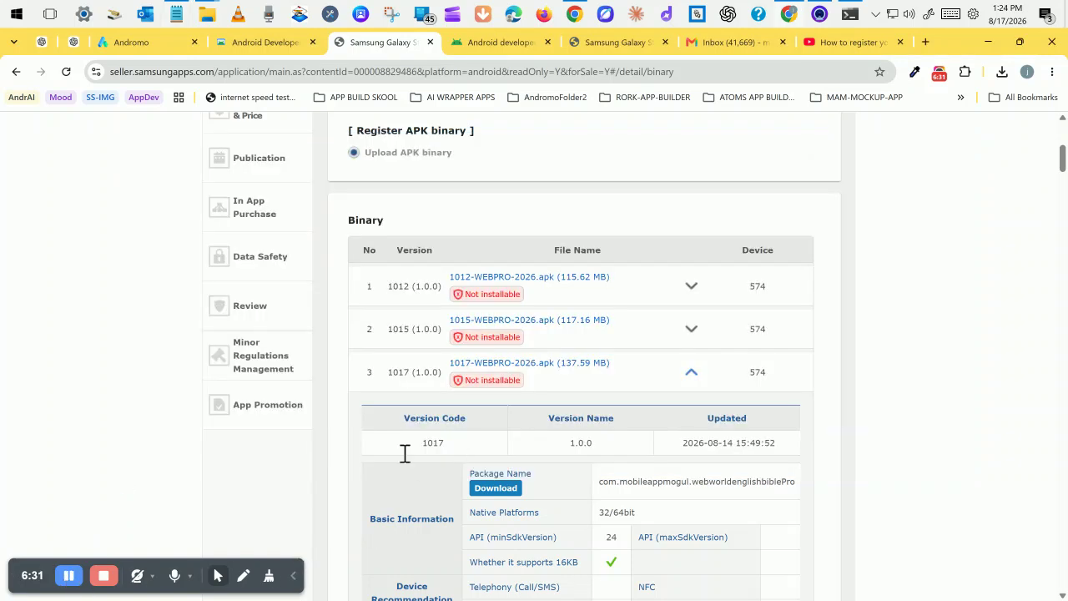
{"action": "left_click", "coordinate": [177, 17]}
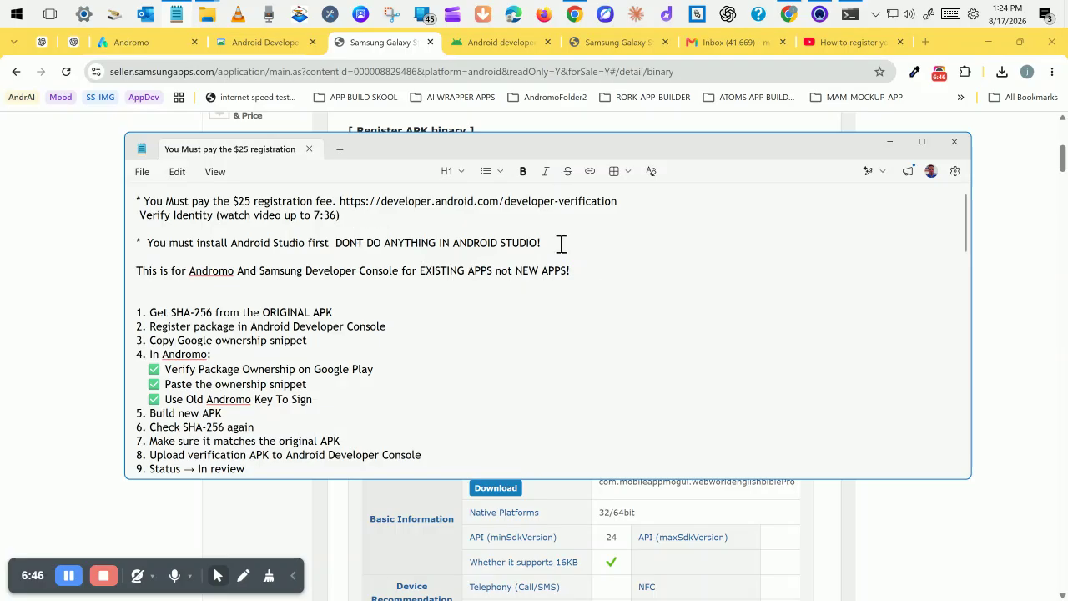
{"action": "left_click_drag", "start_coordinate": [338, 201], "coordinate": [645, 201]}
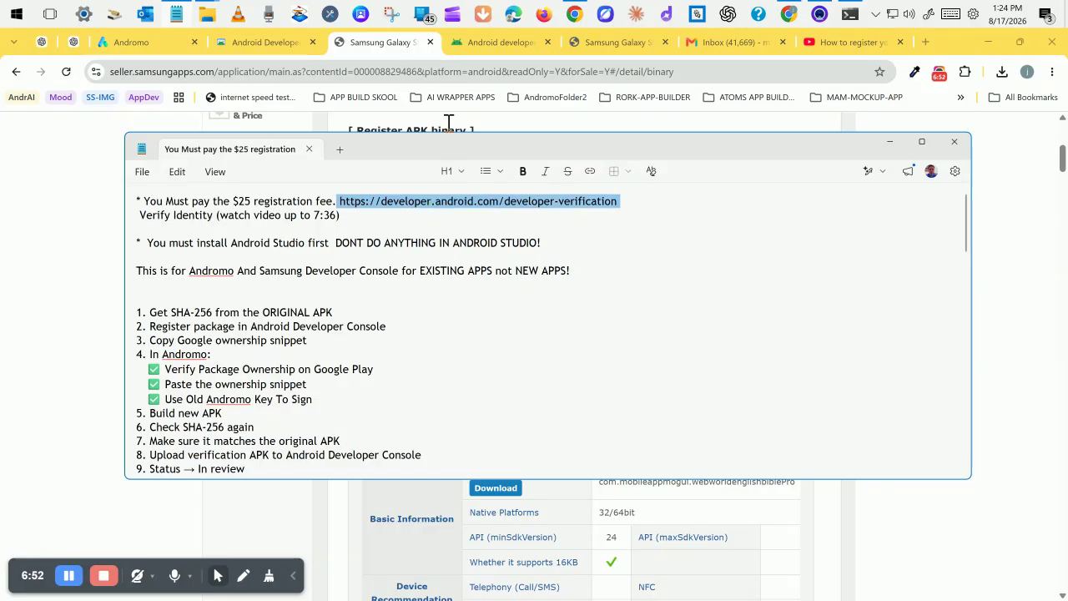
Switch to the Android developer verification page and review the console option for distributing exclusively outside Google Play.
{"action": "left_click", "coordinate": [495, 41]}
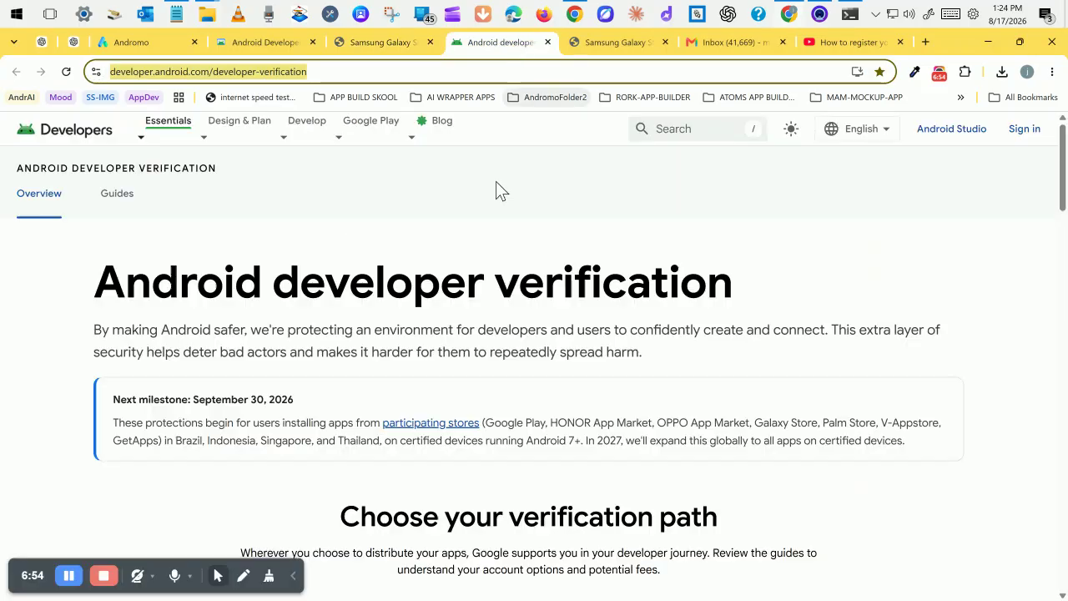
{"action": "scroll", "coordinate": [389, 289], "scroll_direction": "down", "scroll_amount": 2}
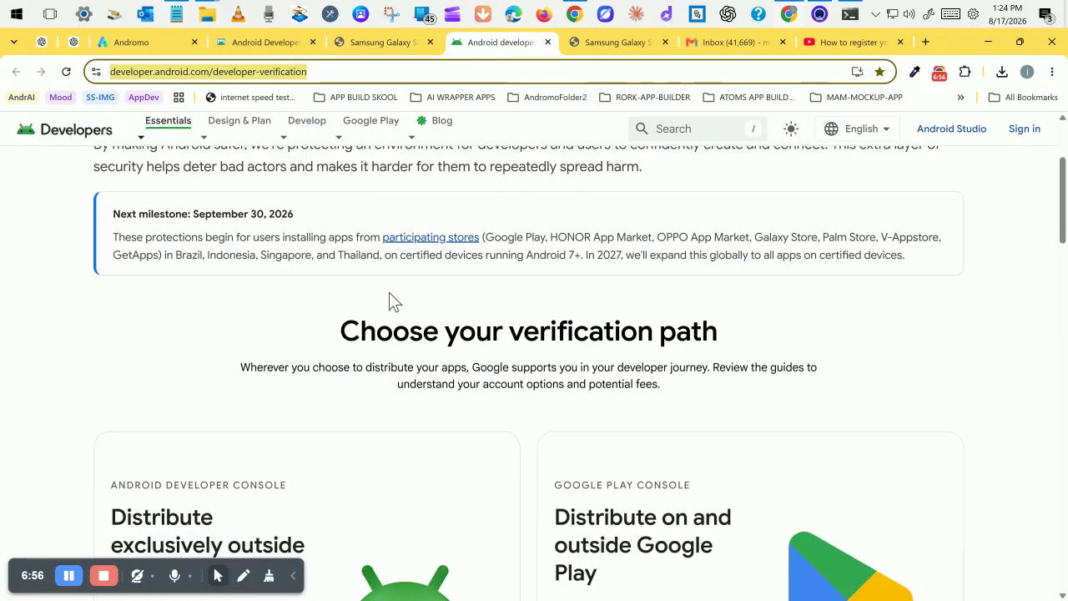
{"action": "scroll", "coordinate": [598, 338], "scroll_direction": "down", "scroll_amount": 3}
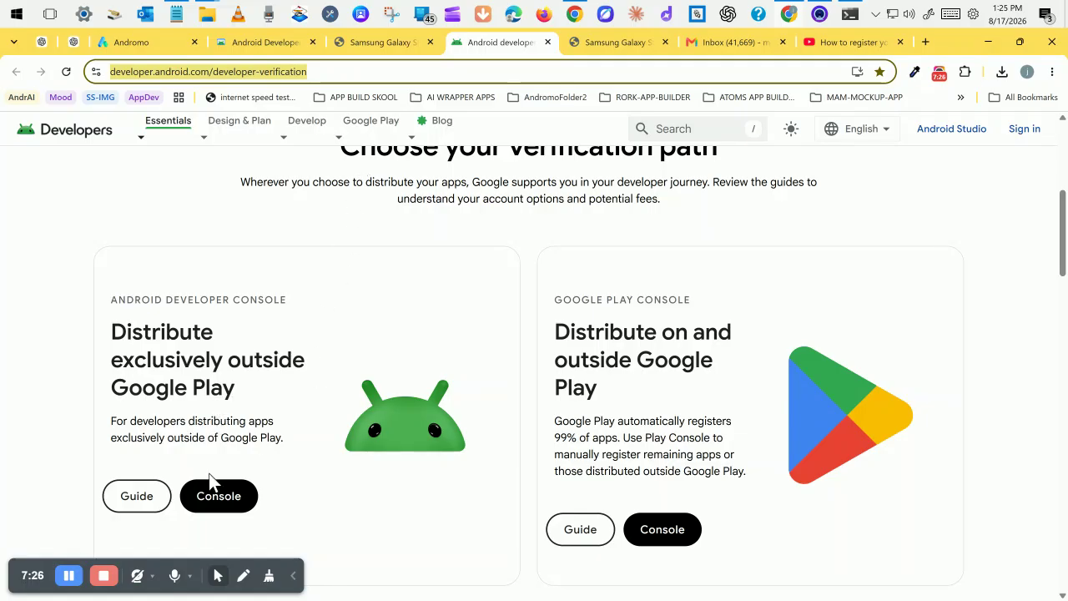
{"action": "left_click", "coordinate": [207, 503]}
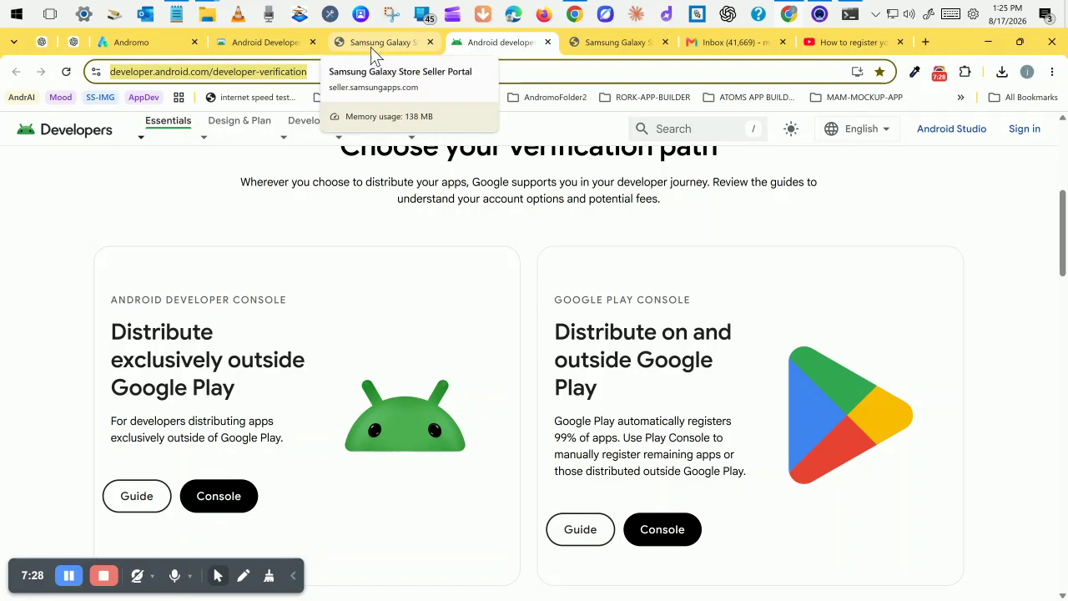
Switch to the Android Developer Console and review the registration status of the listed package names.
{"action": "left_click", "coordinate": [279, 45]}
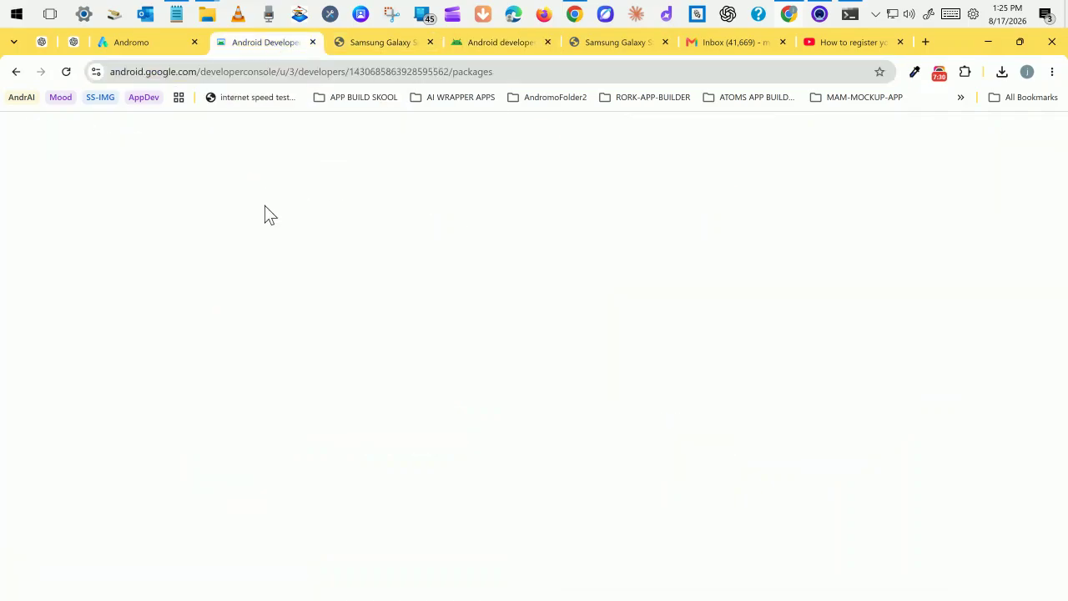
{"action": "scroll", "coordinate": [384, 288], "scroll_direction": "down", "scroll_amount": 1}
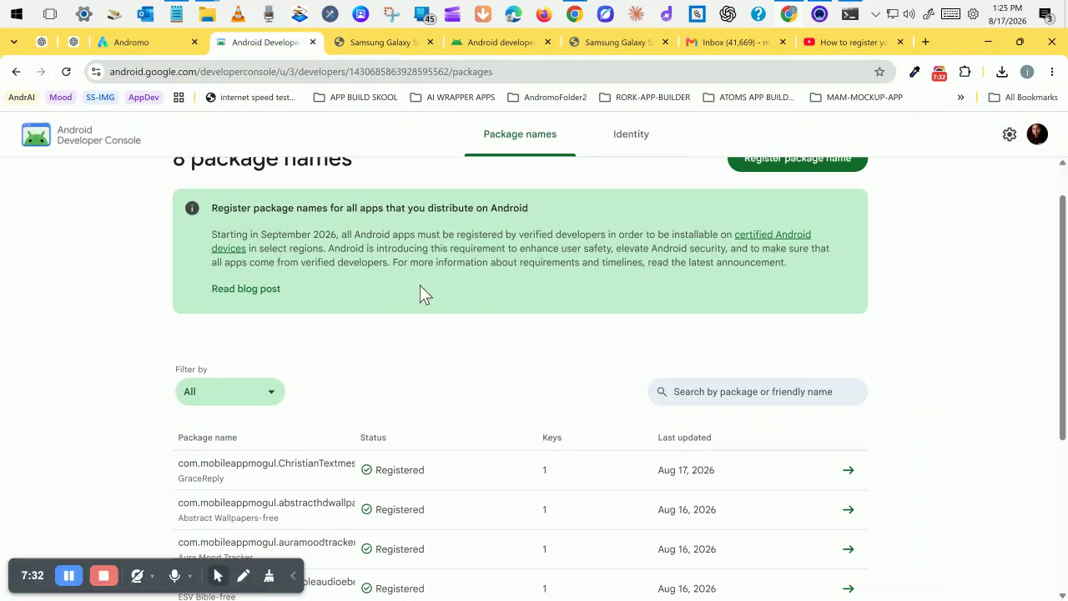
{"action": "scroll", "coordinate": [408, 391], "scroll_direction": "down", "scroll_amount": 3}
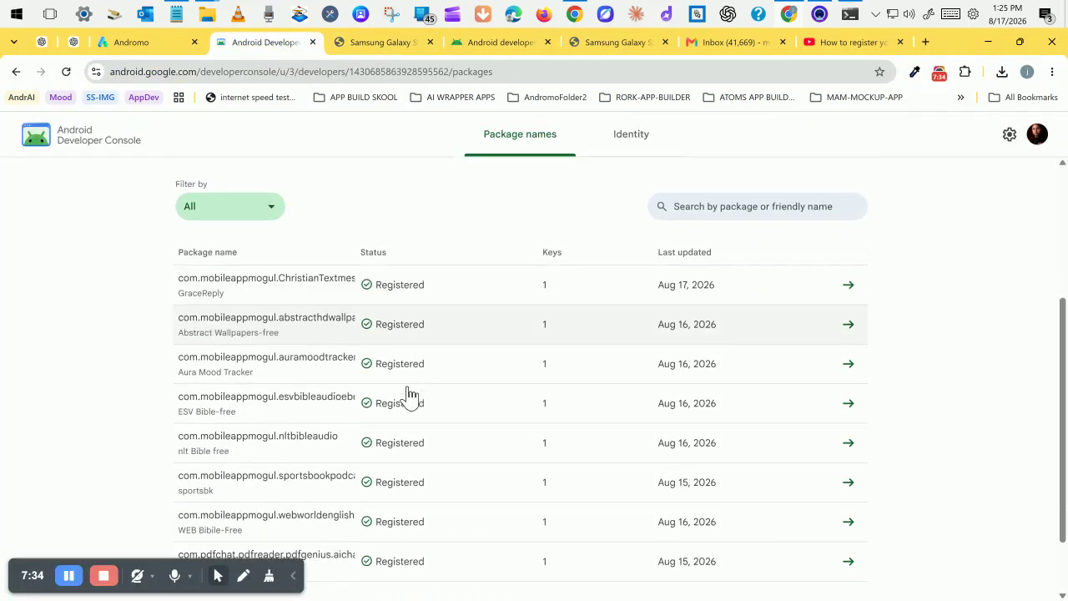
Switch to the YouTube package registration video, pause it, and return to the package names page in Android Developer Console.
{"action": "scroll", "coordinate": [411, 383], "scroll_direction": "up", "scroll_amount": 3}
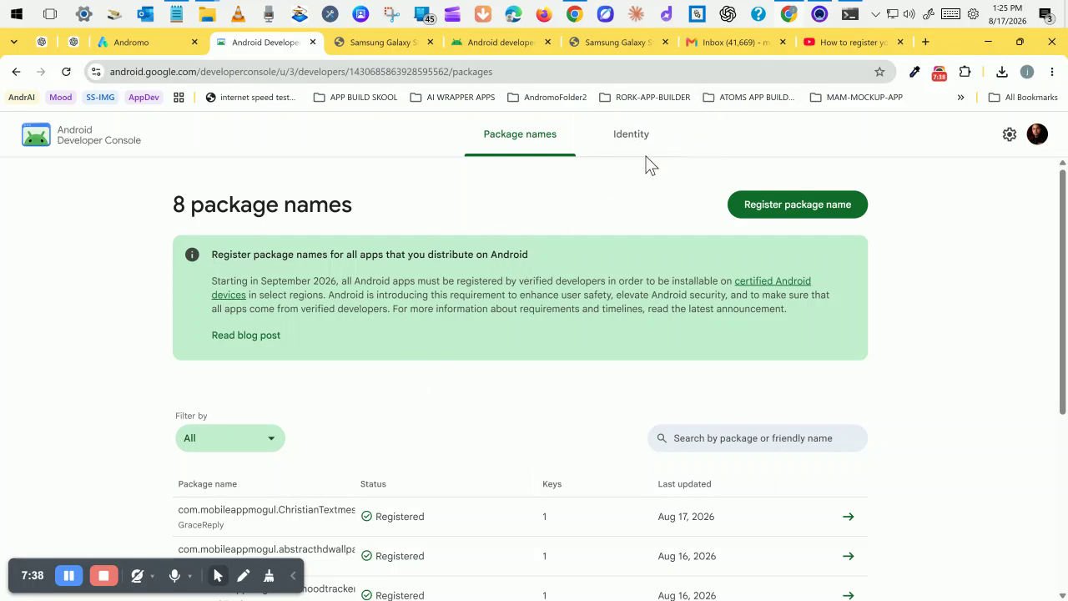
{"action": "left_click", "coordinate": [851, 44]}
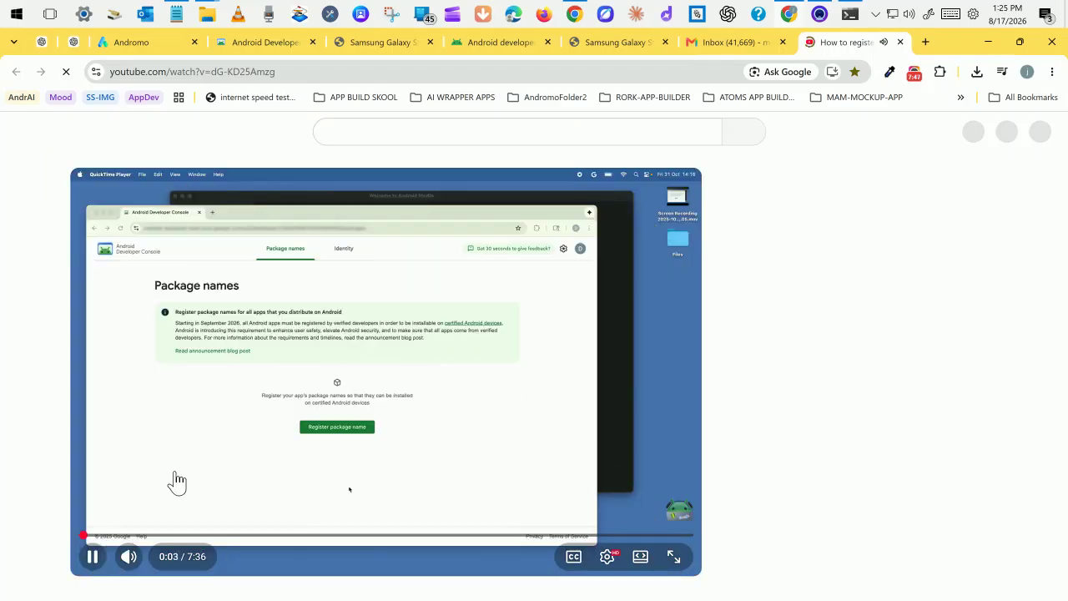
{"action": "left_click", "coordinate": [408, 385]}
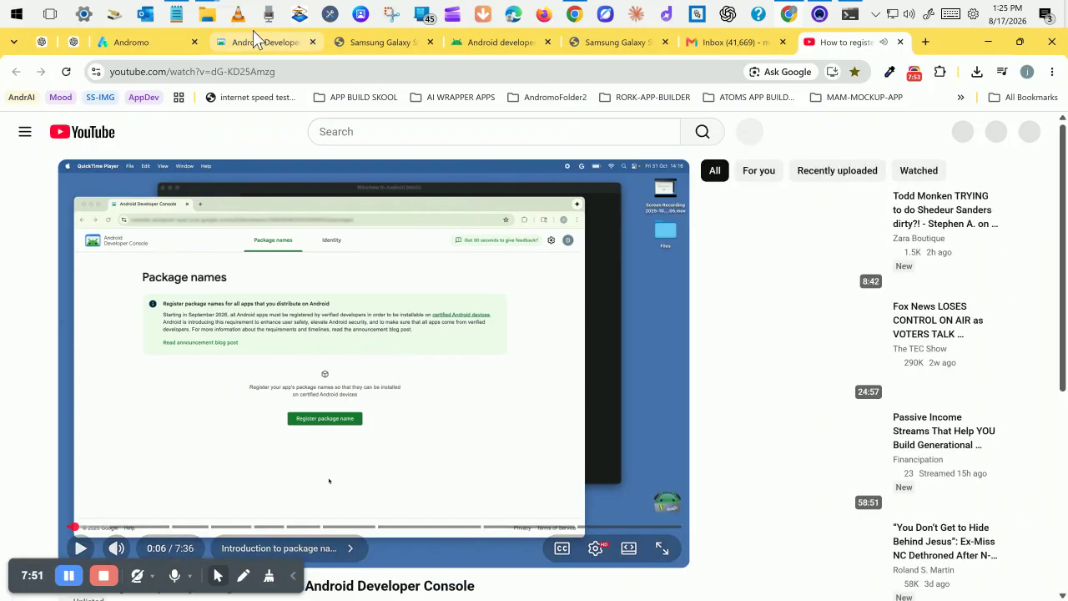
{"action": "left_click", "coordinate": [254, 42]}
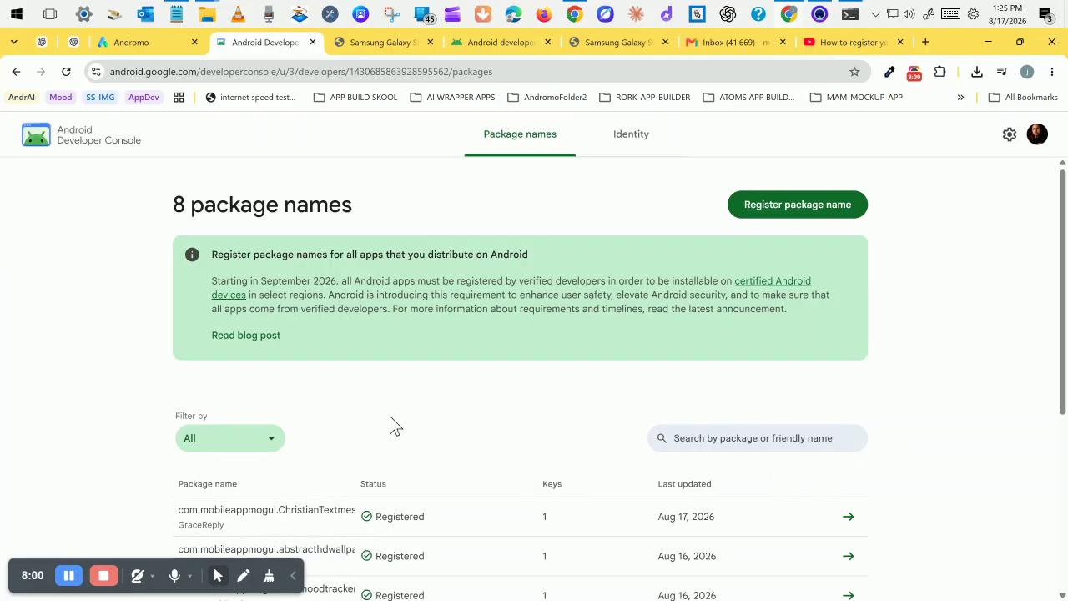
{"action": "scroll", "coordinate": [551, 352], "scroll_direction": "down", "scroll_amount": 1}
{"action": "scroll", "coordinate": [553, 353], "scroll_direction": "up", "scroll_amount": 1}
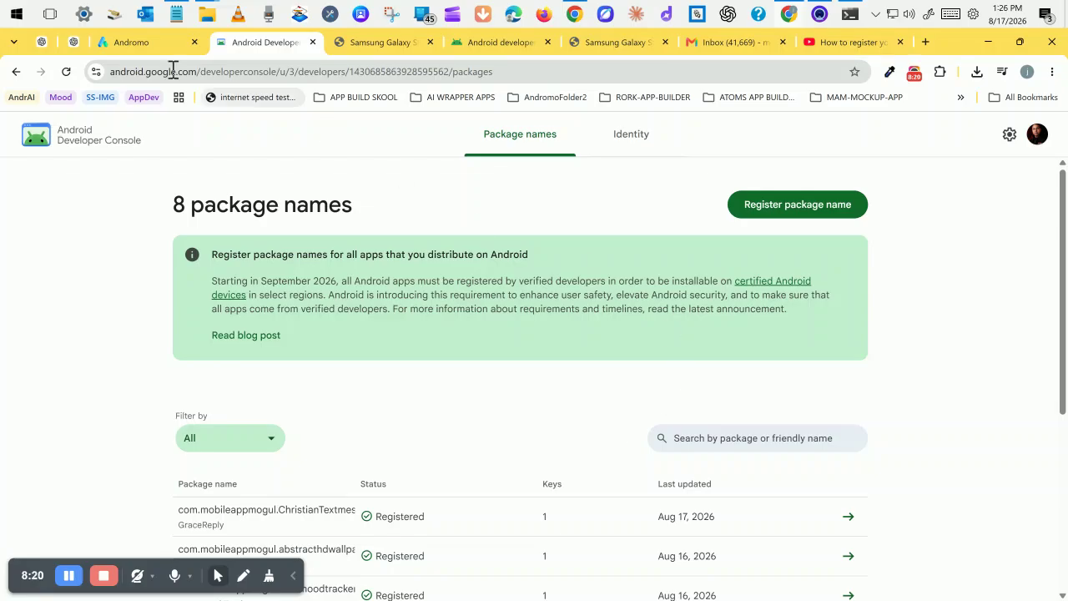
Bring up the Notepad notes, review the numbered workflow for existing apps through the Find apksigner step, and minimize the window.
{"action": "left_click", "coordinate": [176, 15]}
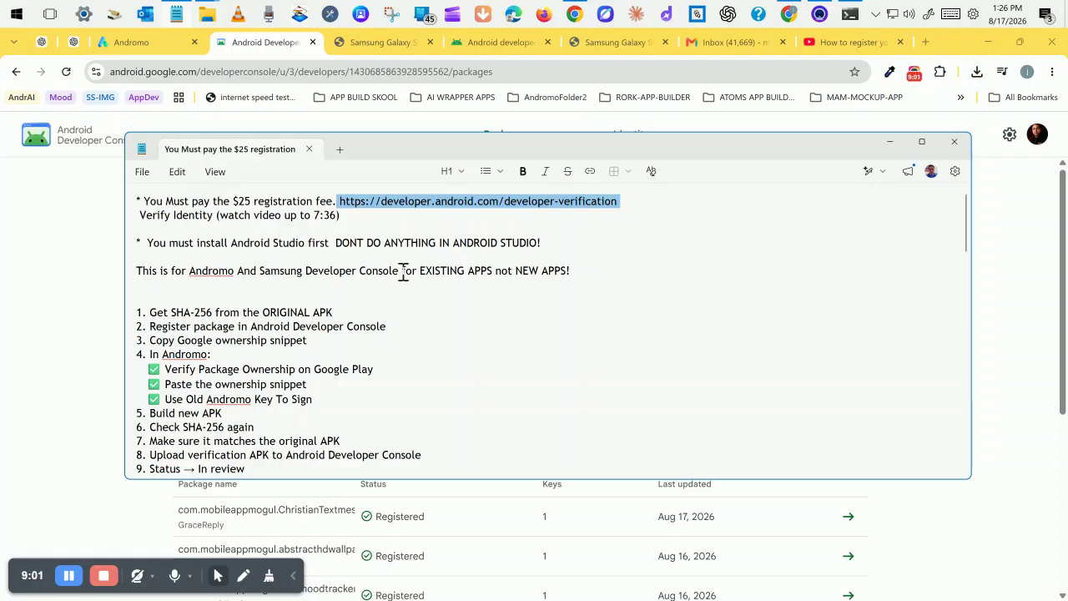
{"action": "left_click_drag", "start_coordinate": [420, 271], "coordinate": [480, 271]}
{"action": "left_click", "coordinate": [701, 287]}
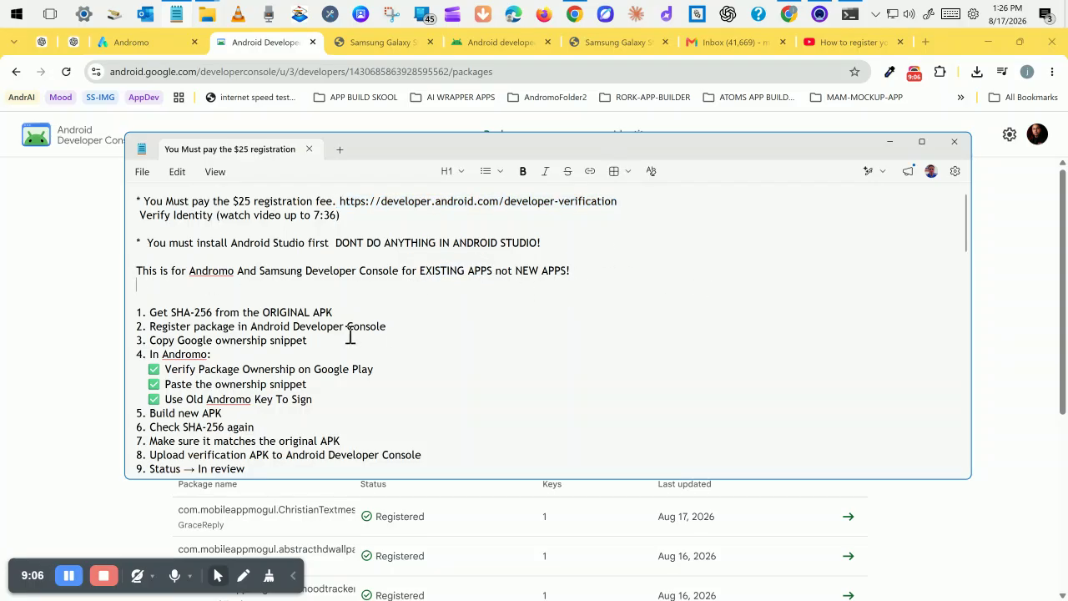
{"action": "scroll", "coordinate": [421, 326], "scroll_direction": "down", "scroll_amount": 1}
{"action": "scroll", "coordinate": [420, 324], "scroll_direction": "down", "scroll_amount": 1}
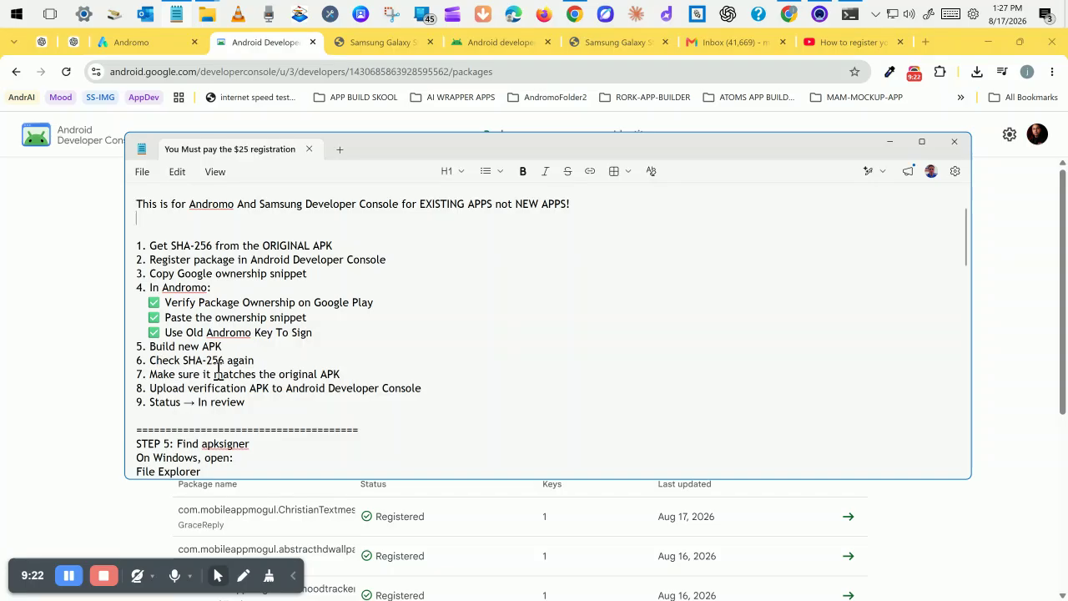
{"action": "scroll", "coordinate": [222, 368], "scroll_direction": "down", "scroll_amount": 1}
{"action": "scroll", "coordinate": [223, 365], "scroll_direction": "down", "scroll_amount": 1}
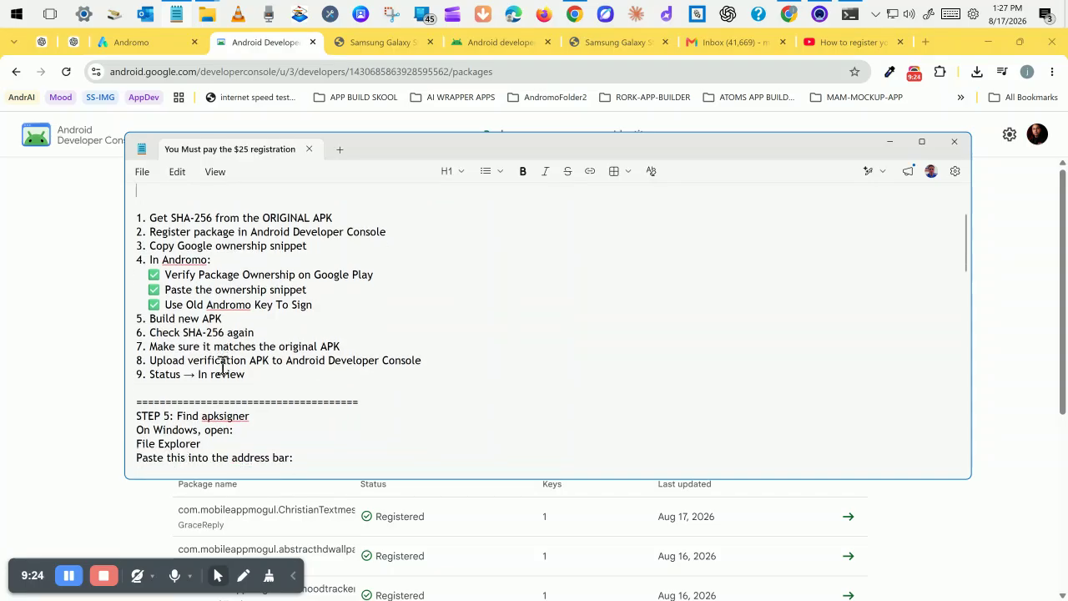
{"action": "scroll", "coordinate": [223, 365], "scroll_direction": "down", "scroll_amount": 2}
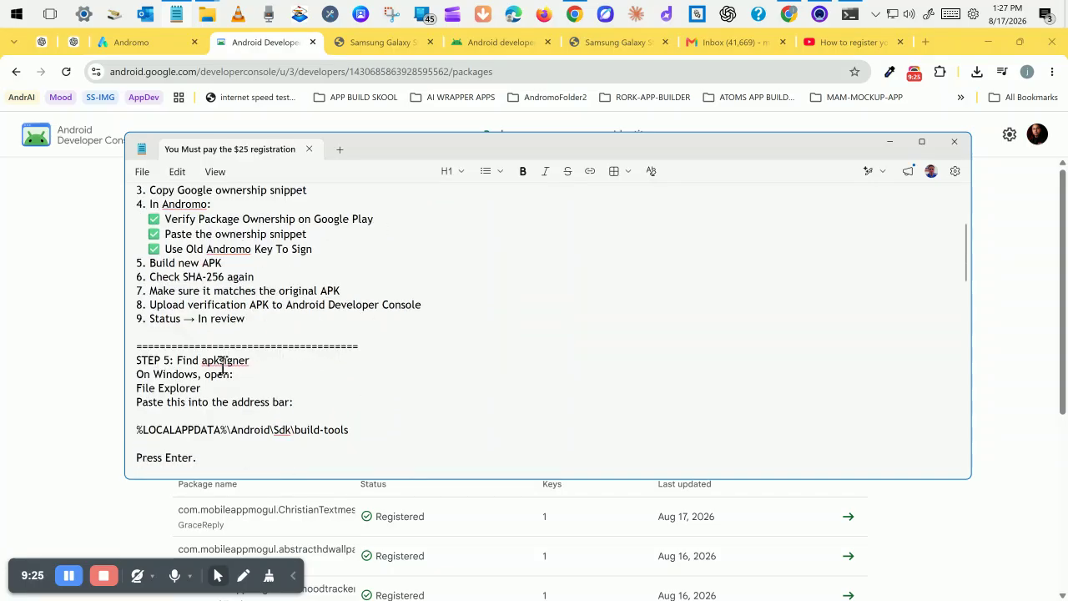
{"action": "left_click", "coordinate": [890, 144]}
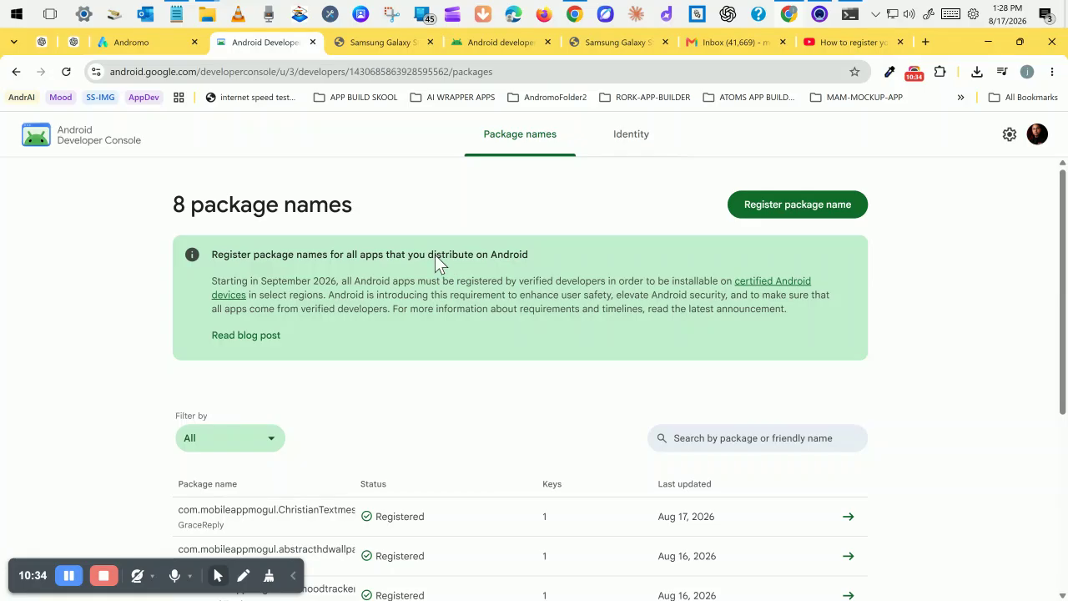
{"action": "left_click", "coordinate": [69, 578]}
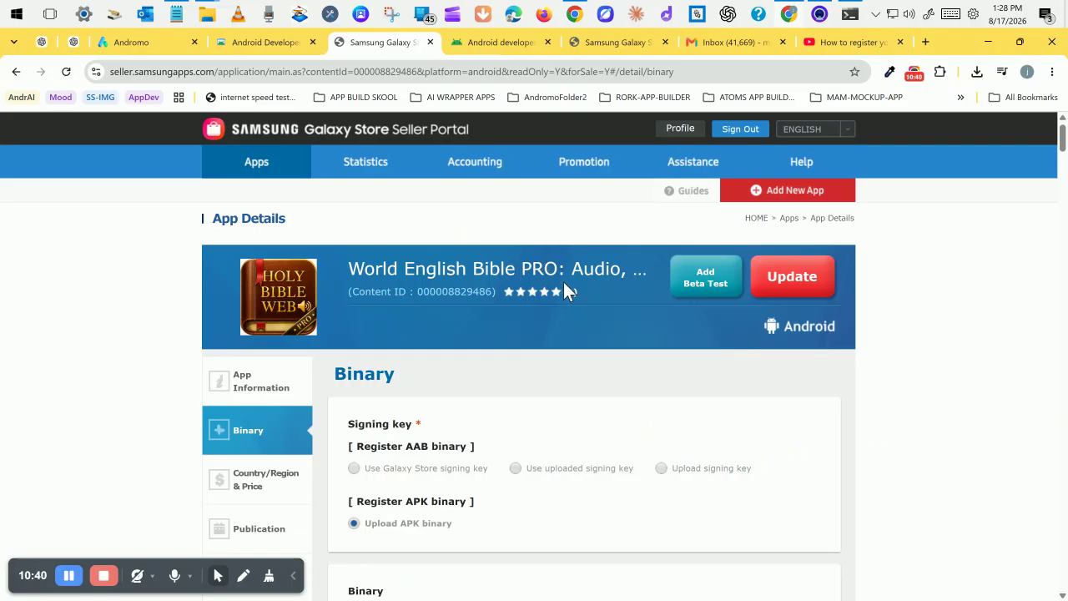
Switch to Andromo, search the projects for "web", and open the {WEBPro} project at its app build section.
{"action": "left_click", "coordinate": [117, 41]}
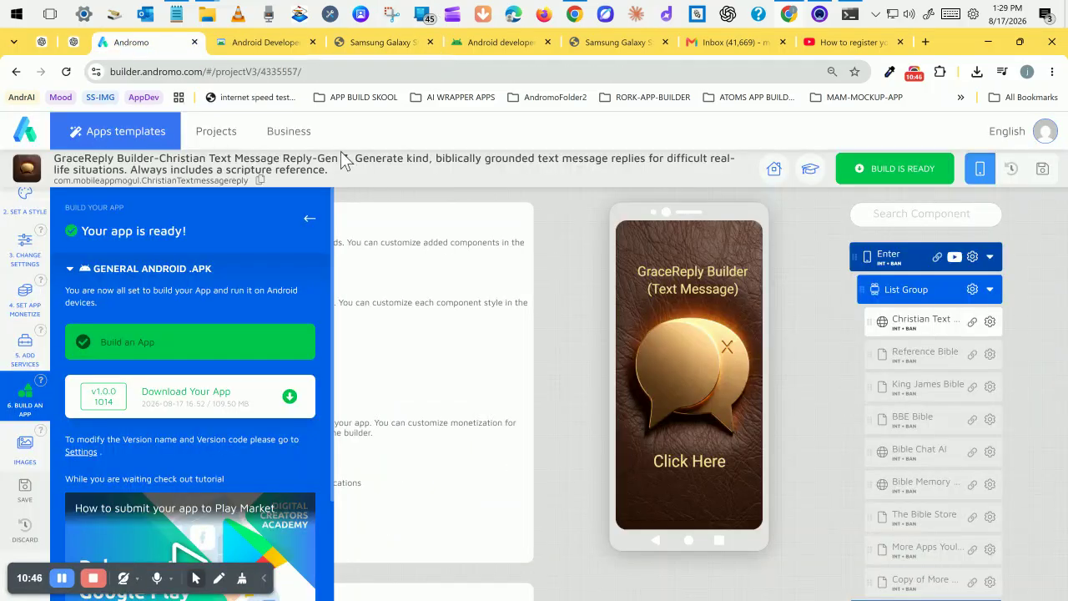
{"action": "left_click", "coordinate": [215, 136]}
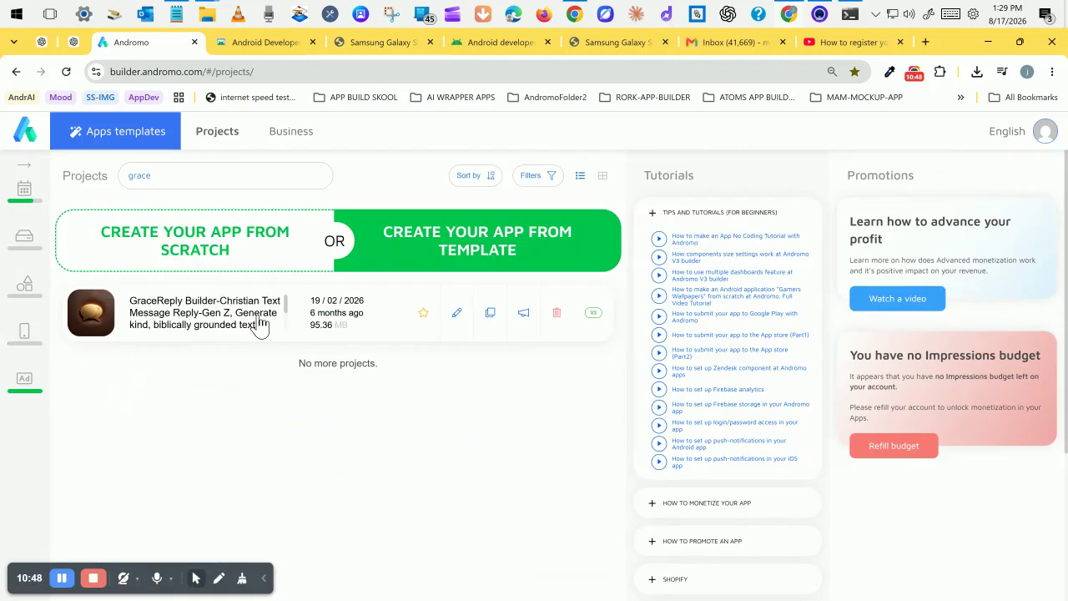
{"action": "left_click", "coordinate": [206, 178]}
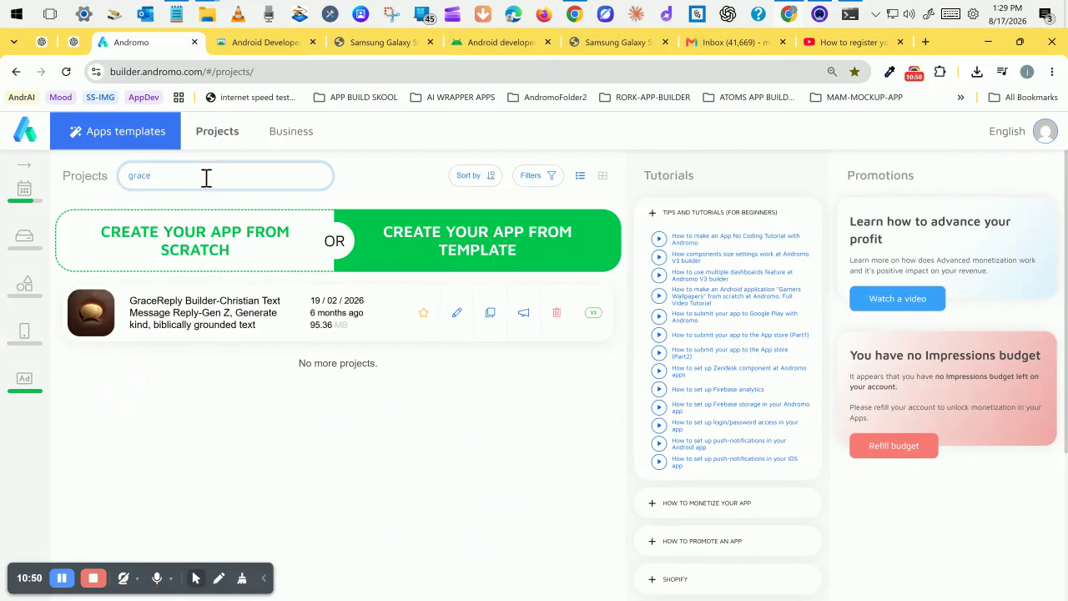
{"action": "key", "text": "BackSpace"}
{"action": "key", "text": "BackSpace"}
{"action": "key", "text": "BackSpace"}
{"action": "key", "text": "BackSpace"}
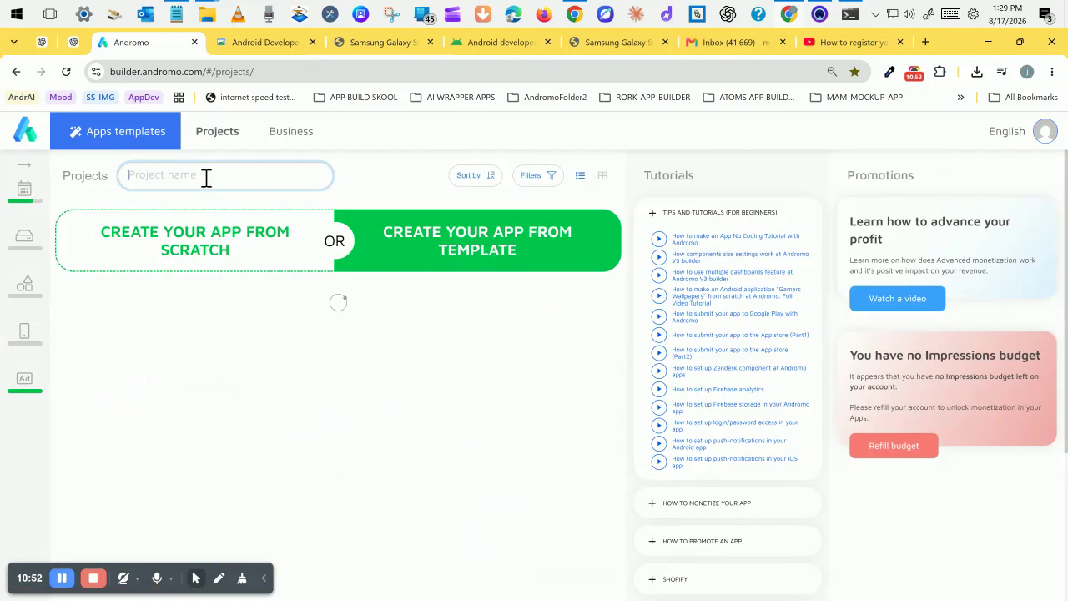
{"action": "type", "text": "web"}
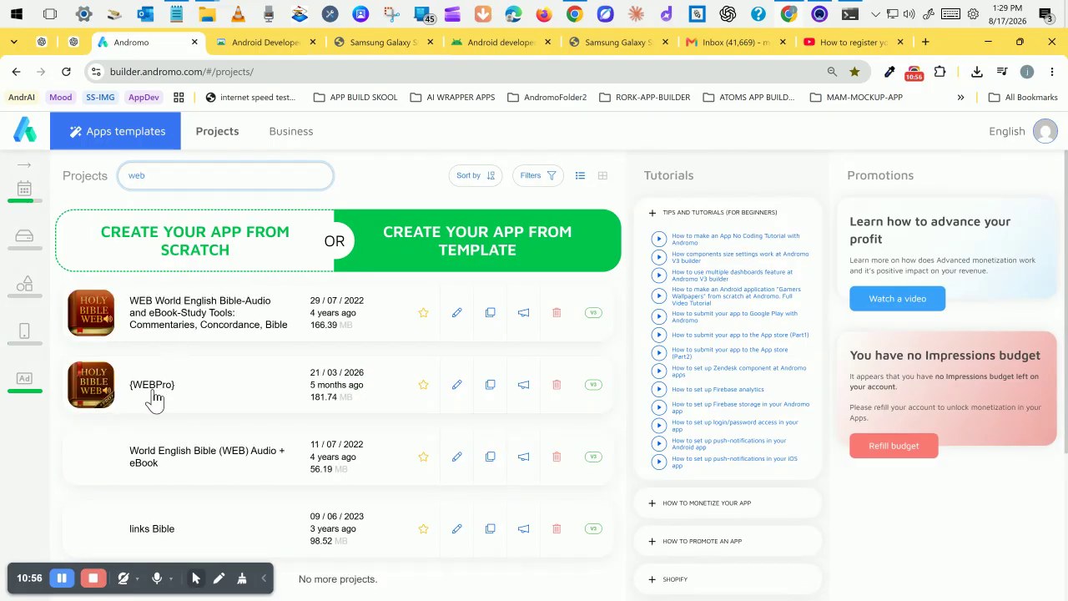
{"action": "left_click", "coordinate": [459, 389]}
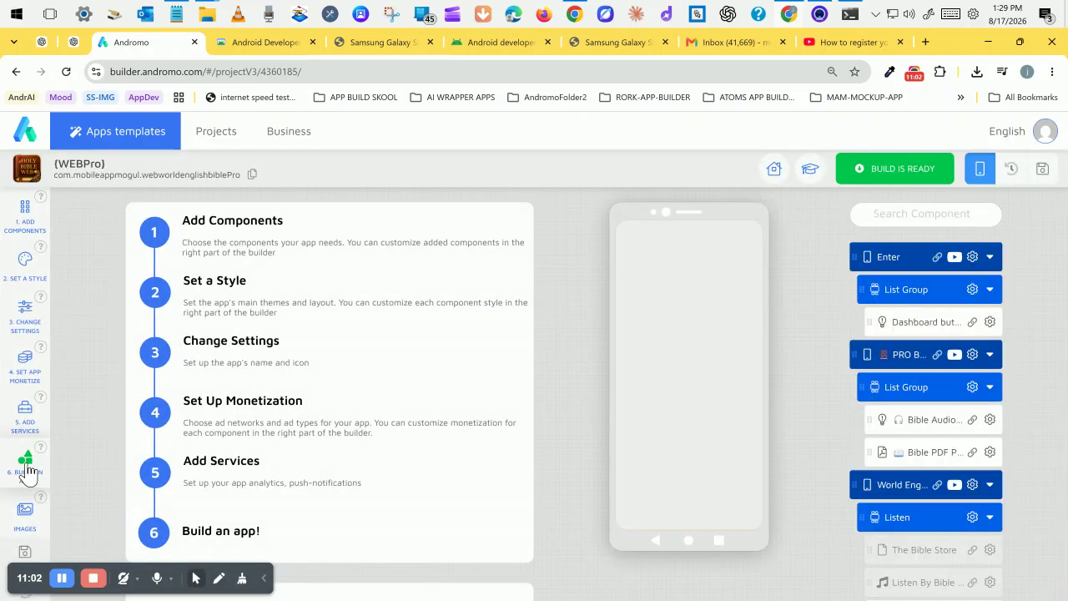
{"action": "left_click", "coordinate": [39, 468]}
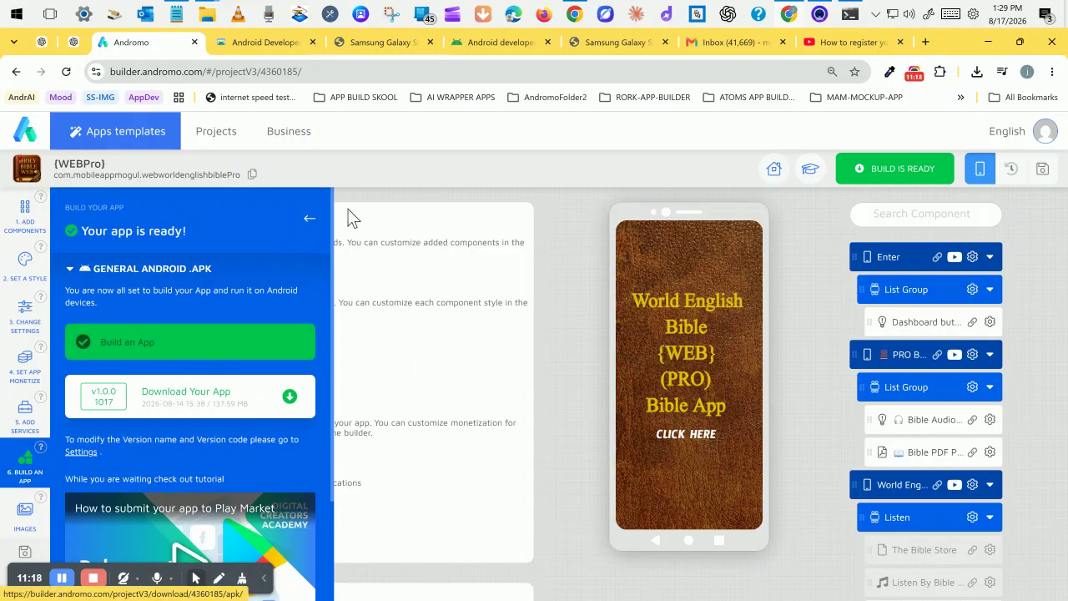
Compare the uploaded WEBPRO binary versions in Samsung Galaxy Store Seller Portal with the {WEBPro} build in Andromo.
{"action": "left_click", "coordinate": [385, 43]}
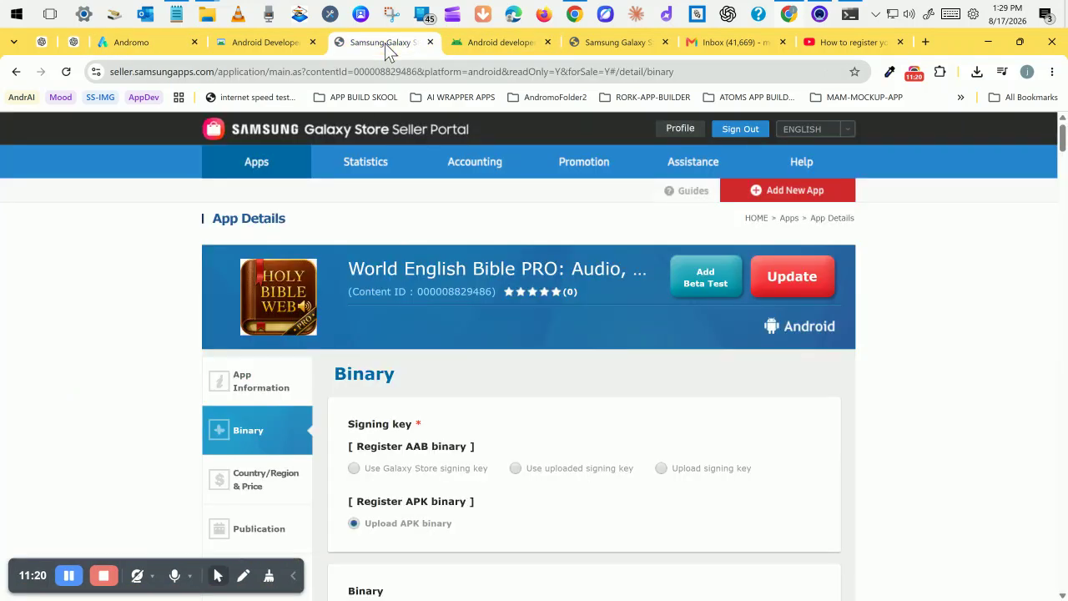
{"action": "scroll", "coordinate": [542, 519], "scroll_direction": "down", "scroll_amount": 3}
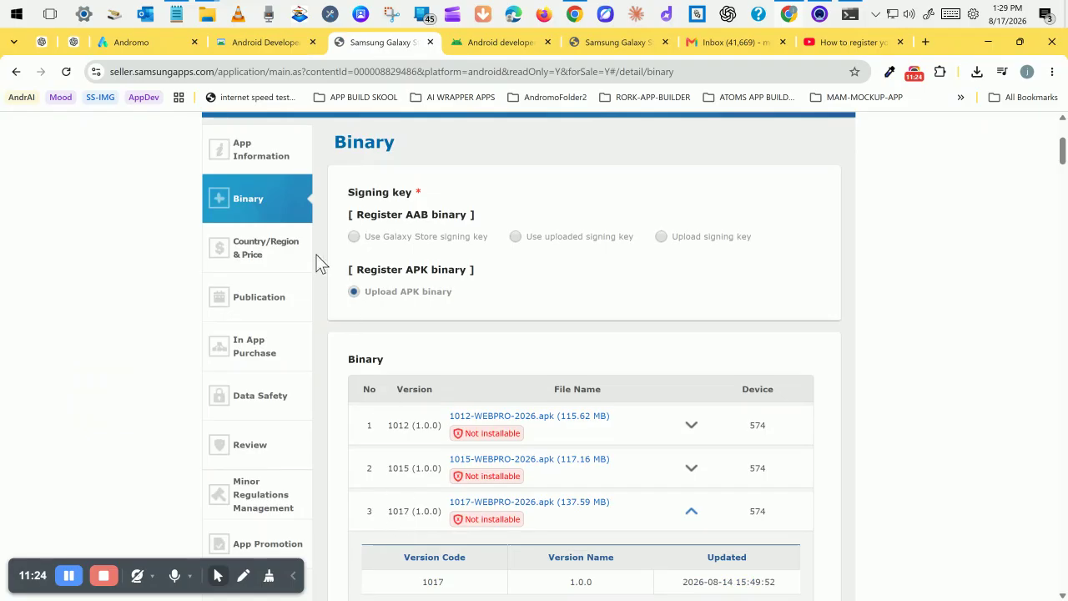
{"action": "scroll", "coordinate": [462, 509], "scroll_direction": "down", "scroll_amount": 1}
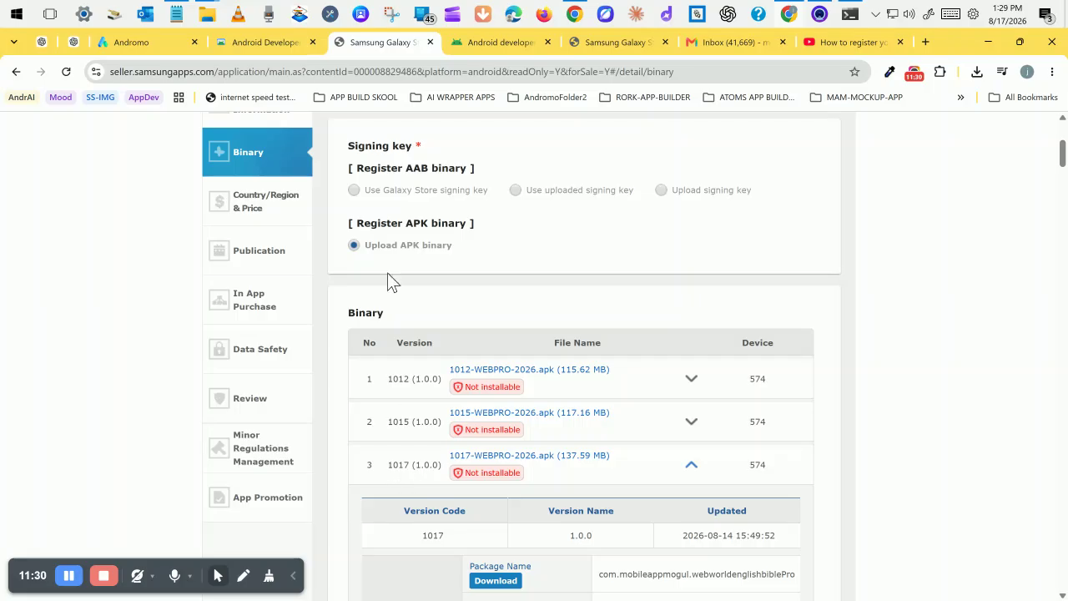
{"action": "left_click", "coordinate": [134, 43]}
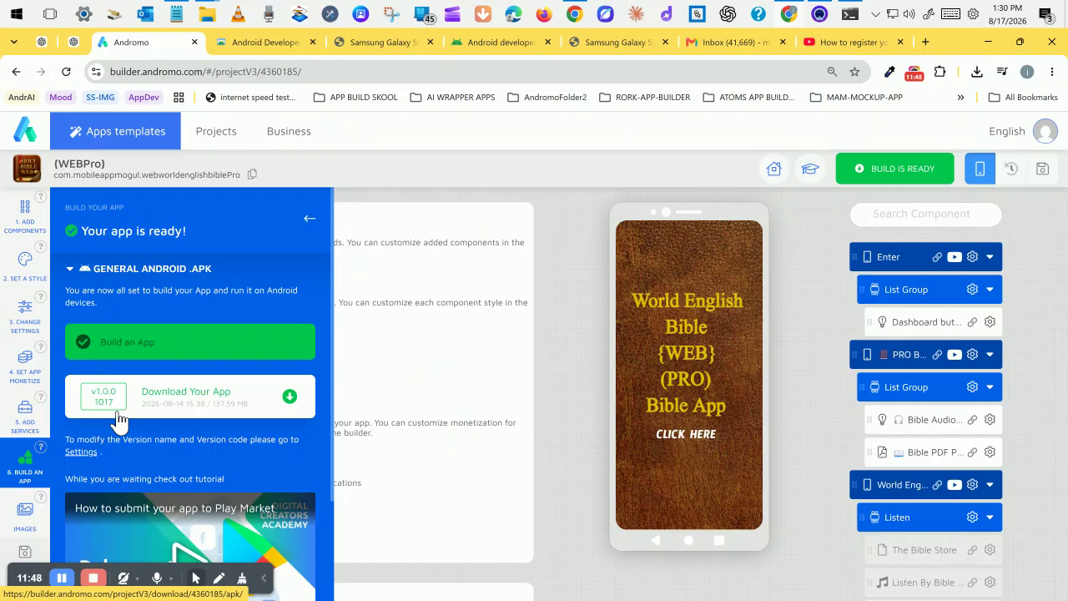
Switch to the Notepad notes, review the step about getting SHA-256 from the original APK, and minimize them.
{"action": "left_click", "coordinate": [176, 14]}
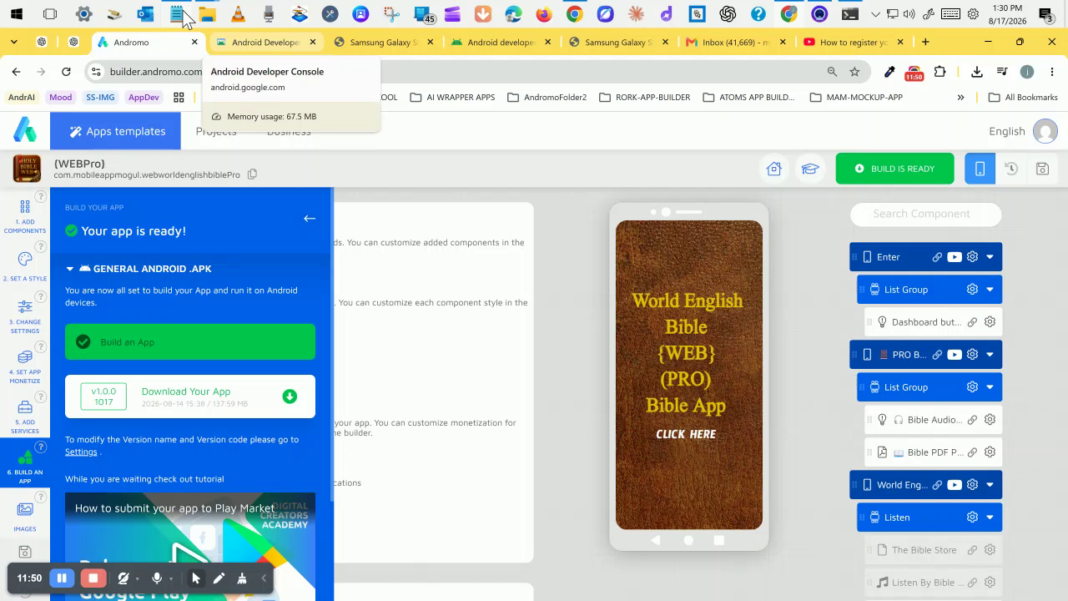
{"action": "scroll", "coordinate": [199, 262], "scroll_direction": "up", "scroll_amount": 2}
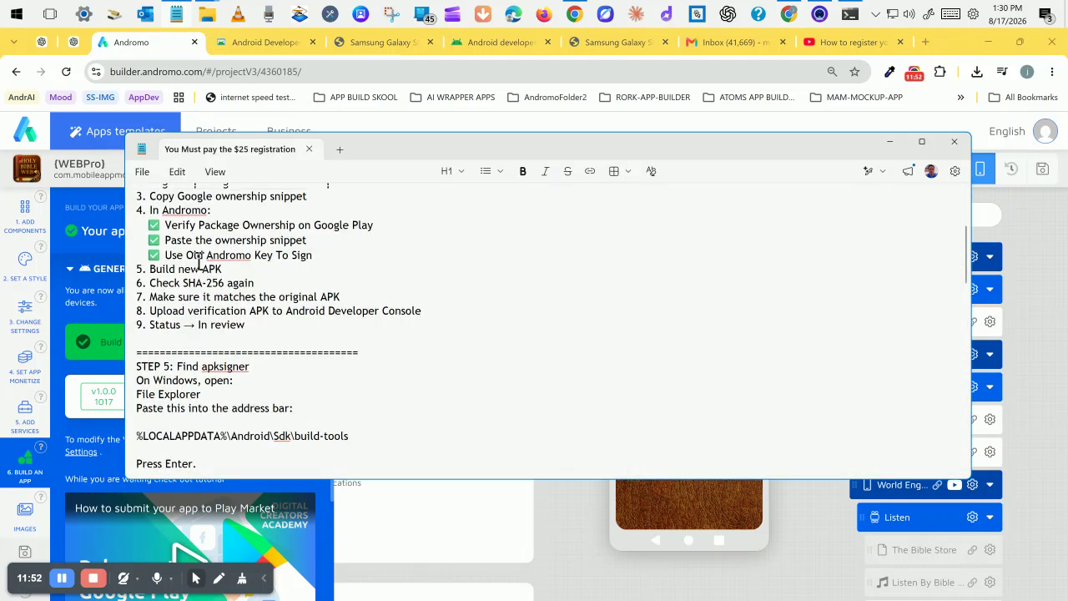
{"action": "scroll", "coordinate": [199, 262], "scroll_direction": "up", "scroll_amount": 1}
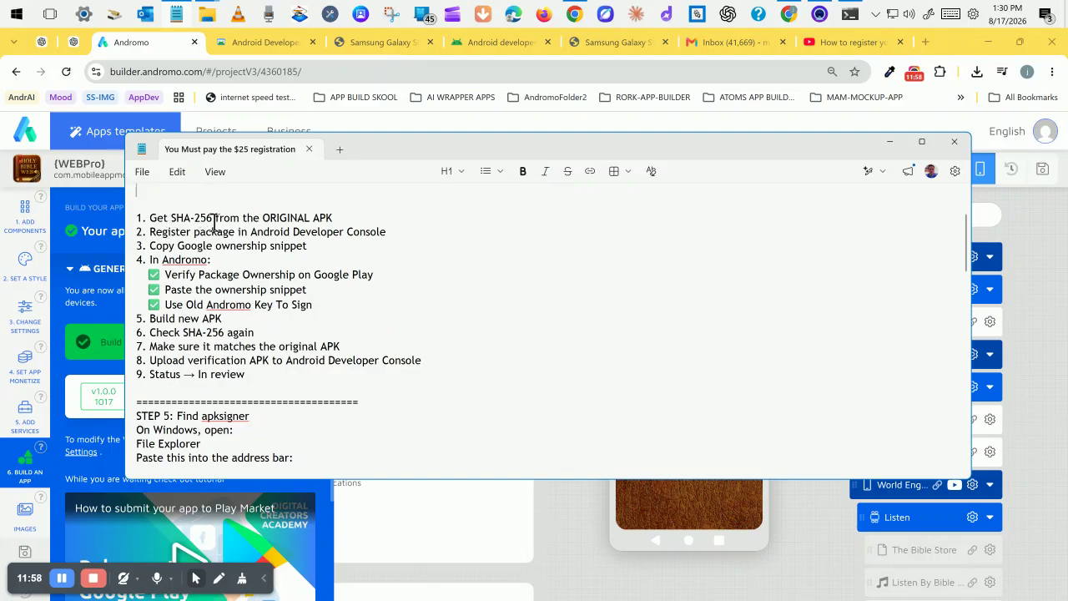
{"action": "left_click", "coordinate": [890, 144]}
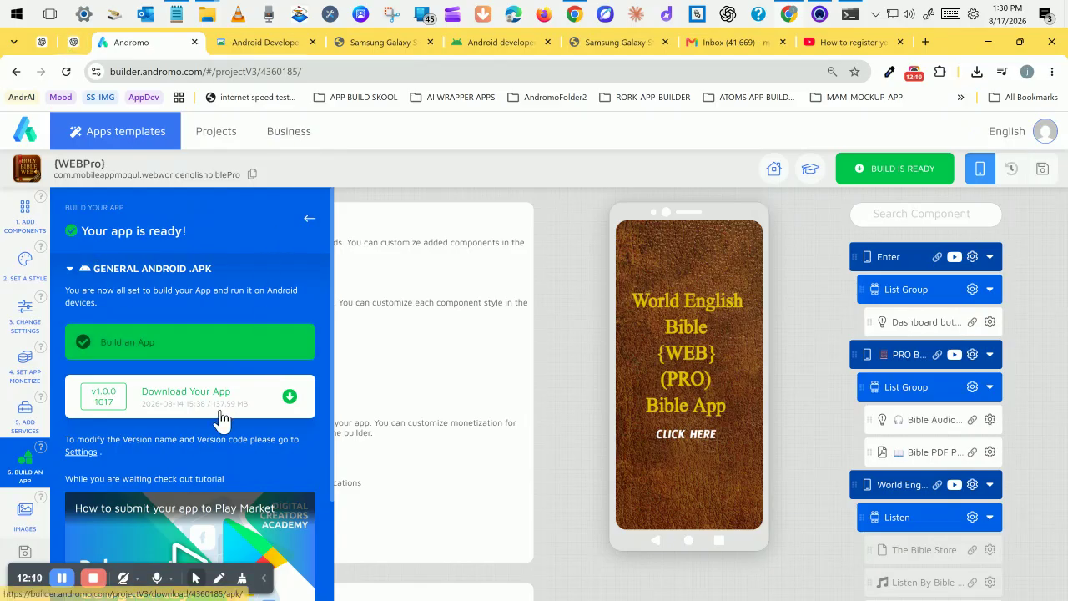
Switch to File Explorer, open the APK-AAB-WEBAUDIO folder beside the un-maximized browser window, and select 1017-WEBPRO-2026.apk.
{"action": "mouse_move", "coordinate": [209, 20]}
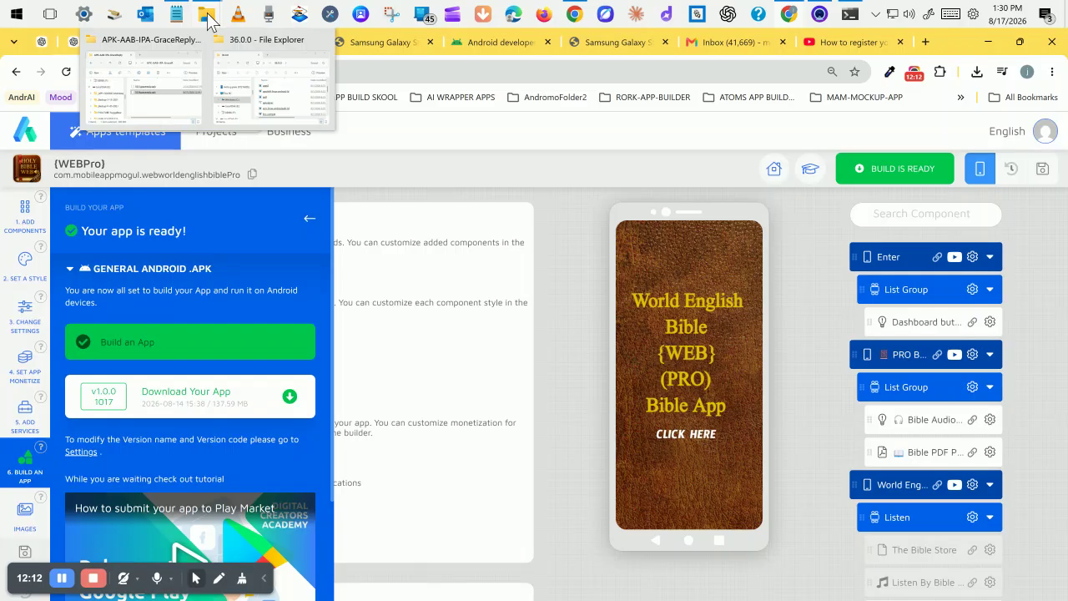
{"action": "left_click", "coordinate": [168, 81]}
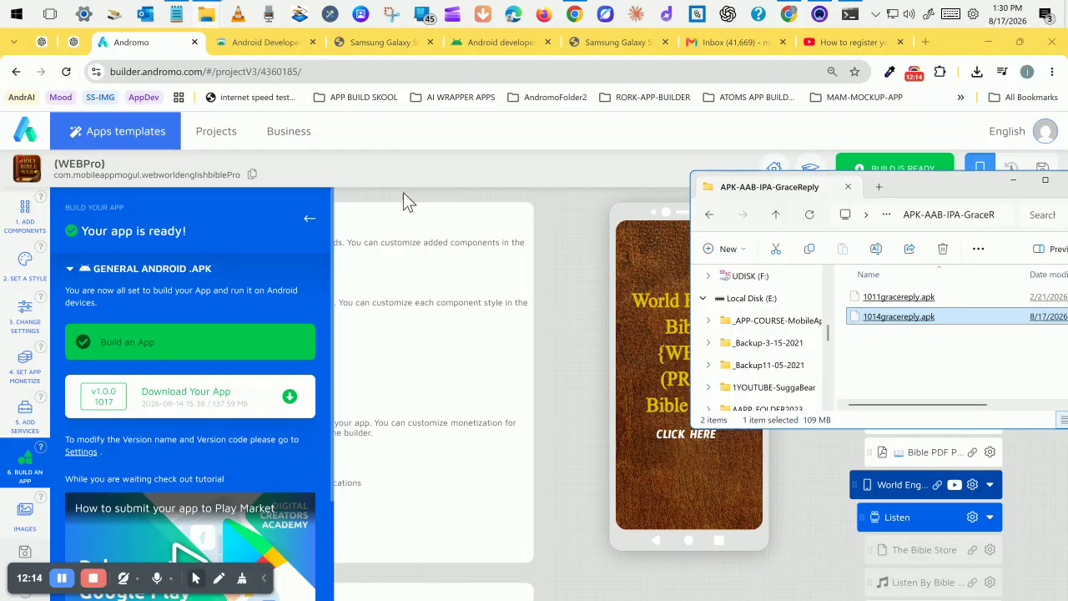
{"action": "scroll", "coordinate": [760, 349], "scroll_direction": "up", "scroll_amount": 5}
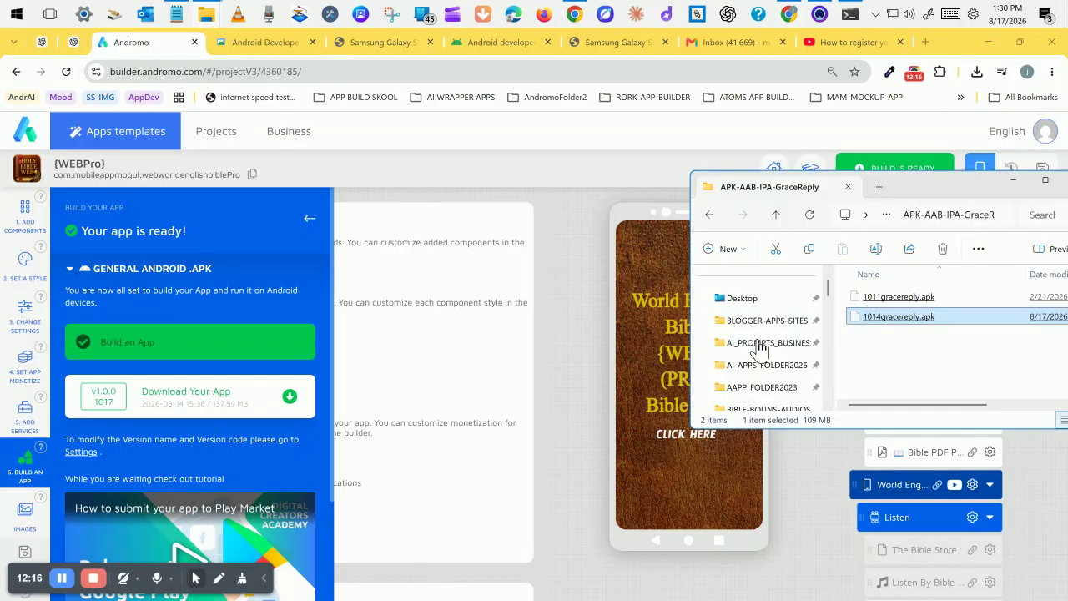
{"action": "scroll", "coordinate": [759, 359], "scroll_direction": "down", "scroll_amount": 5}
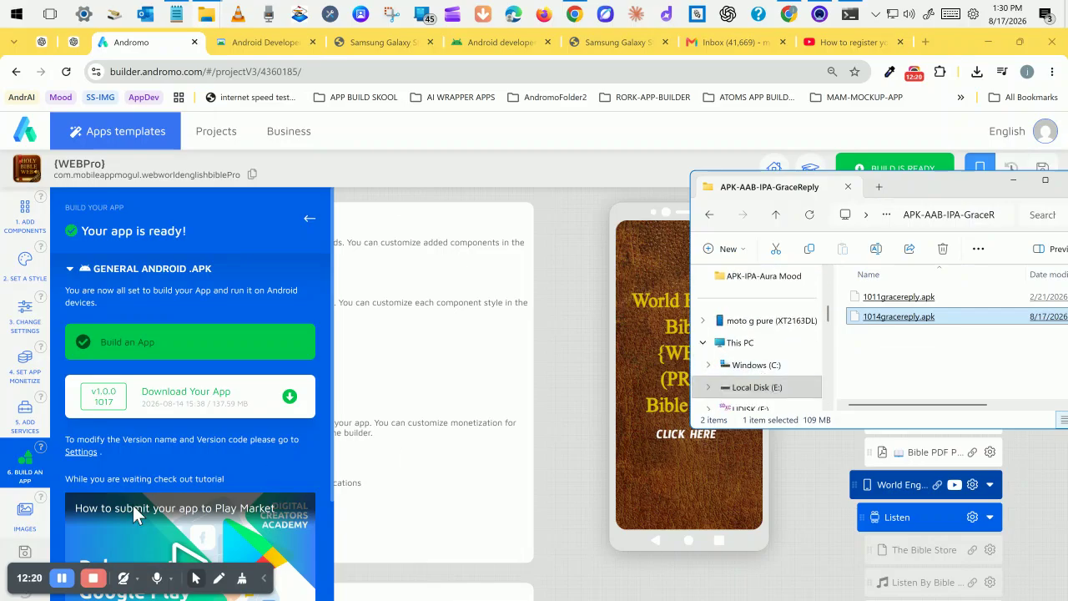
{"action": "left_click", "coordinate": [66, 589]}
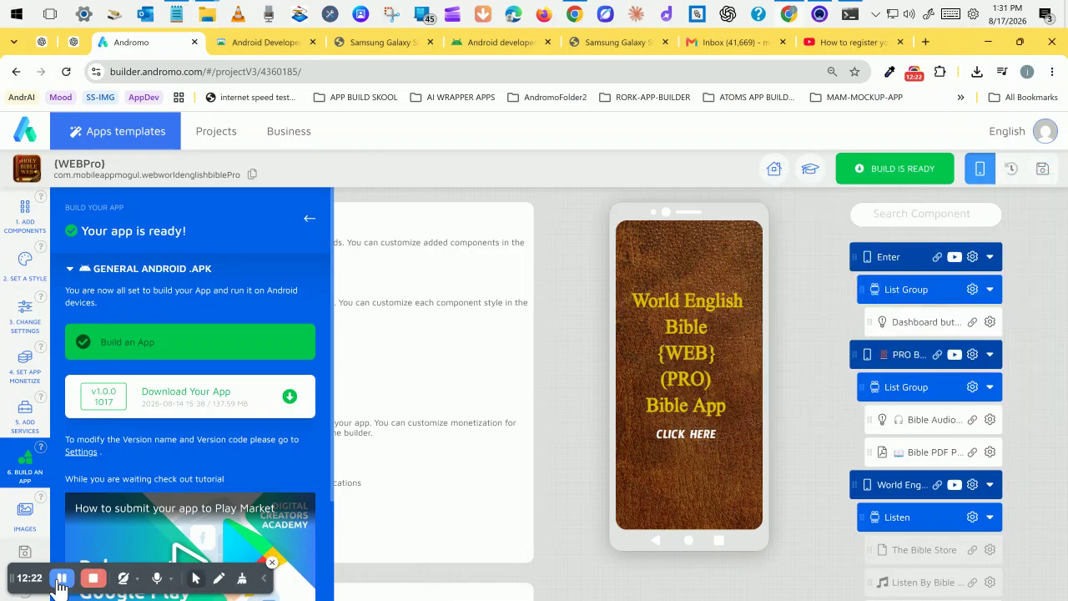
{"action": "left_click", "coordinate": [1019, 42]}
{"action": "left_click_drag", "start_coordinate": [1006, 192], "coordinate": [954, 71]}
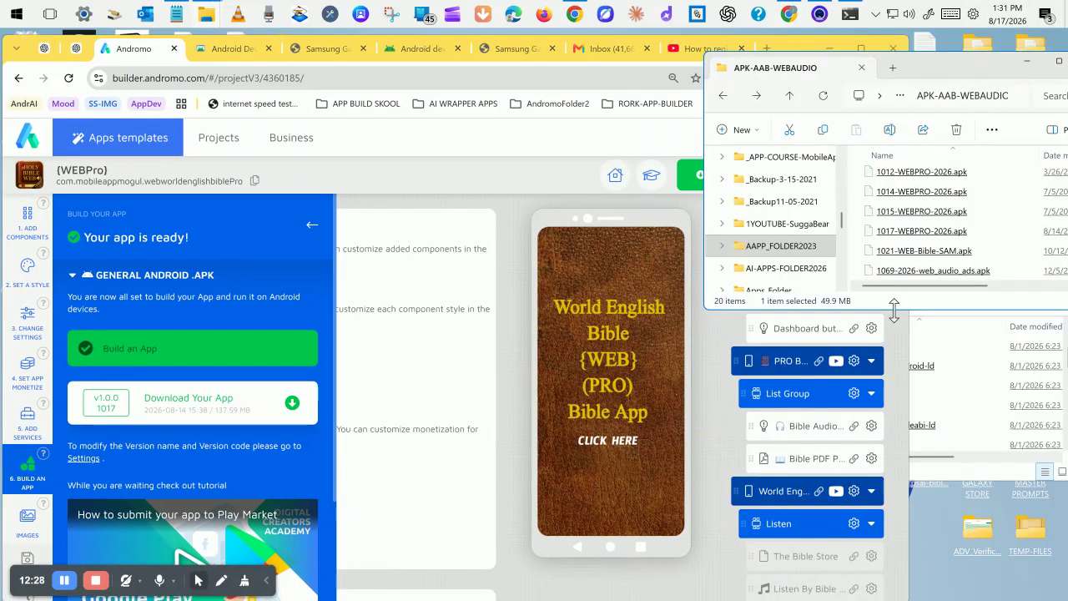
{"action": "left_click", "coordinate": [906, 239]}
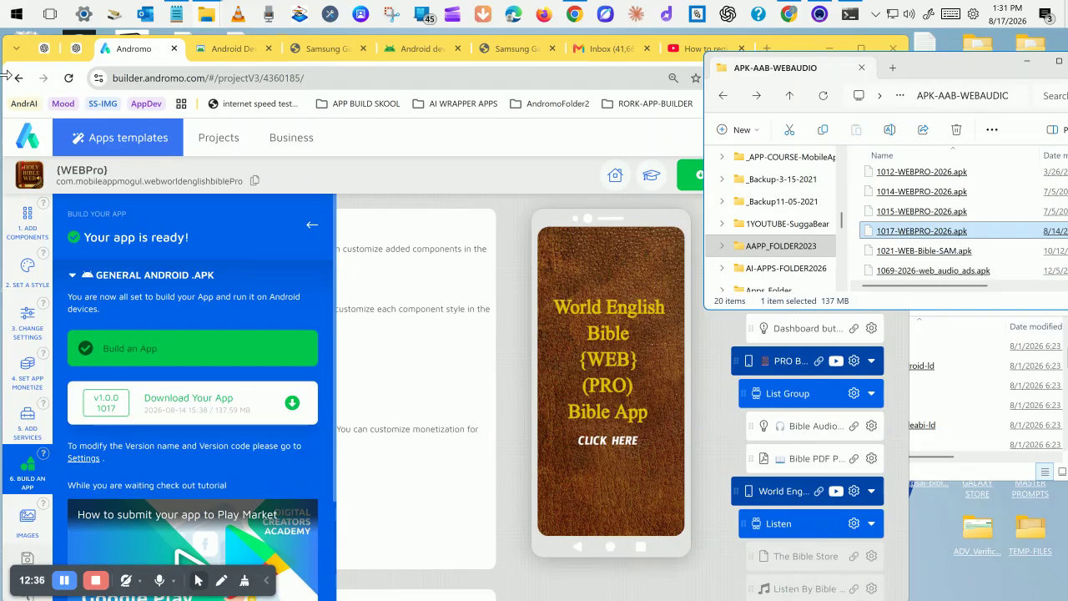
Switch to the ChatGPT instructions and copy the path %LOCALAPPDATA%\Android\Sdk\build-tools from STEP 5: Find apksigner.
{"action": "left_click", "coordinate": [46, 50]}
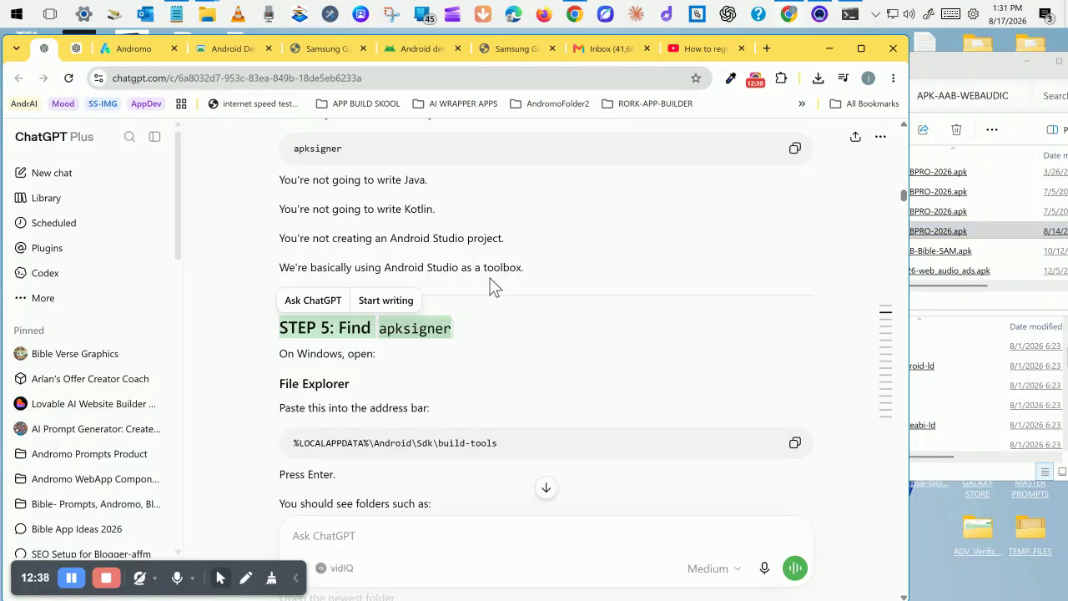
{"action": "scroll", "coordinate": [482, 288], "scroll_direction": "down", "scroll_amount": 2}
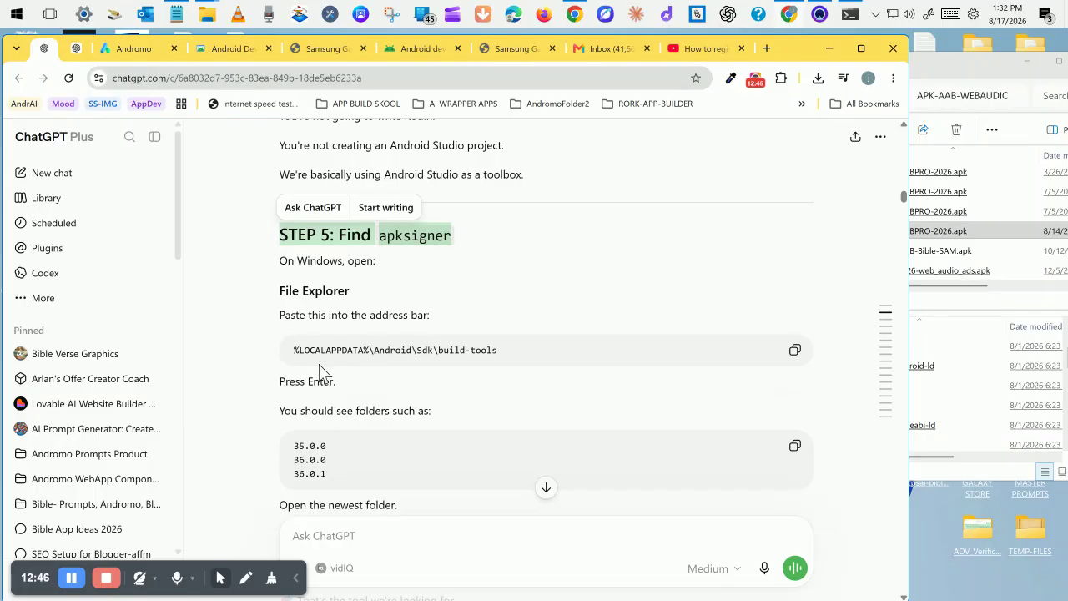
{"action": "left_click", "coordinate": [795, 353]}
Switch to the Notepad notes, highlight part of the build-tools path under STEP 5, and minimize the notes.
{"action": "left_click", "coordinate": [178, 15]}
{"action": "scroll", "coordinate": [307, 337], "scroll_direction": "down", "scroll_amount": 3}
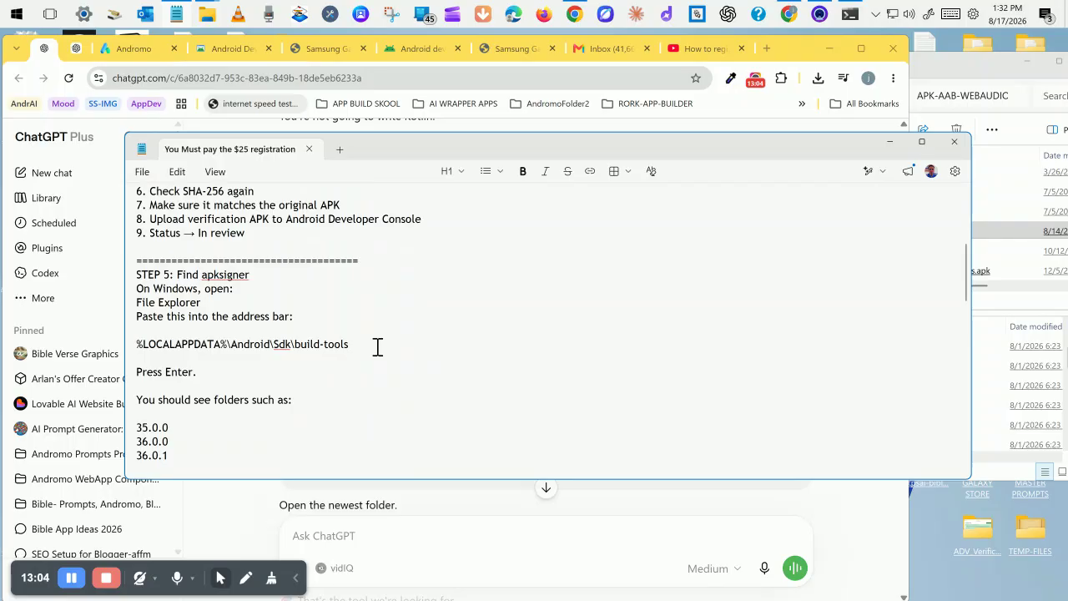
{"action": "left_click_drag", "start_coordinate": [377, 346], "coordinate": [238, 344]}
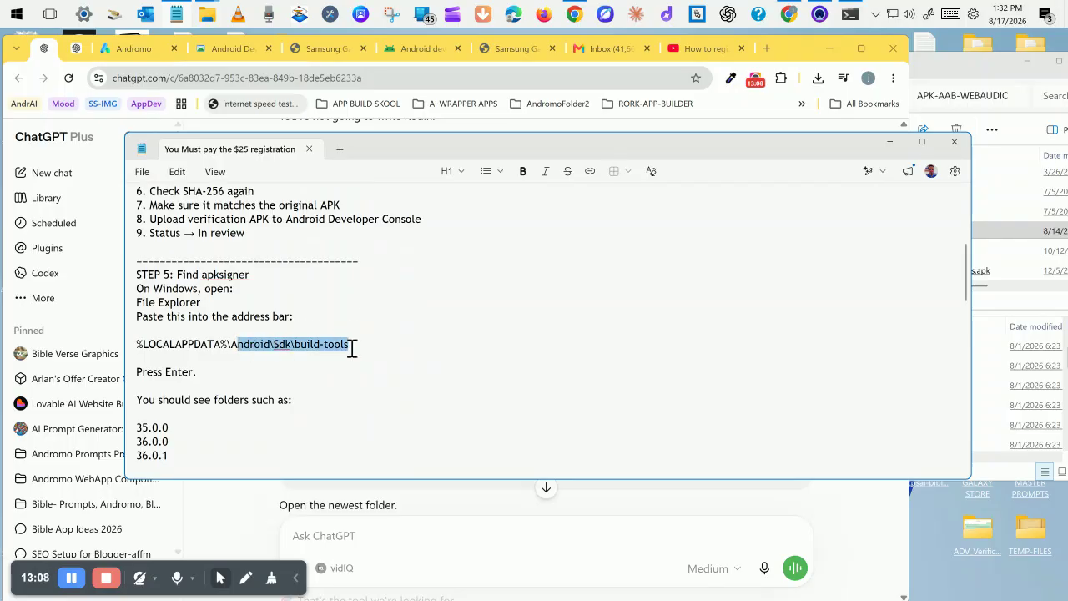
{"action": "left_click", "coordinate": [889, 142]}
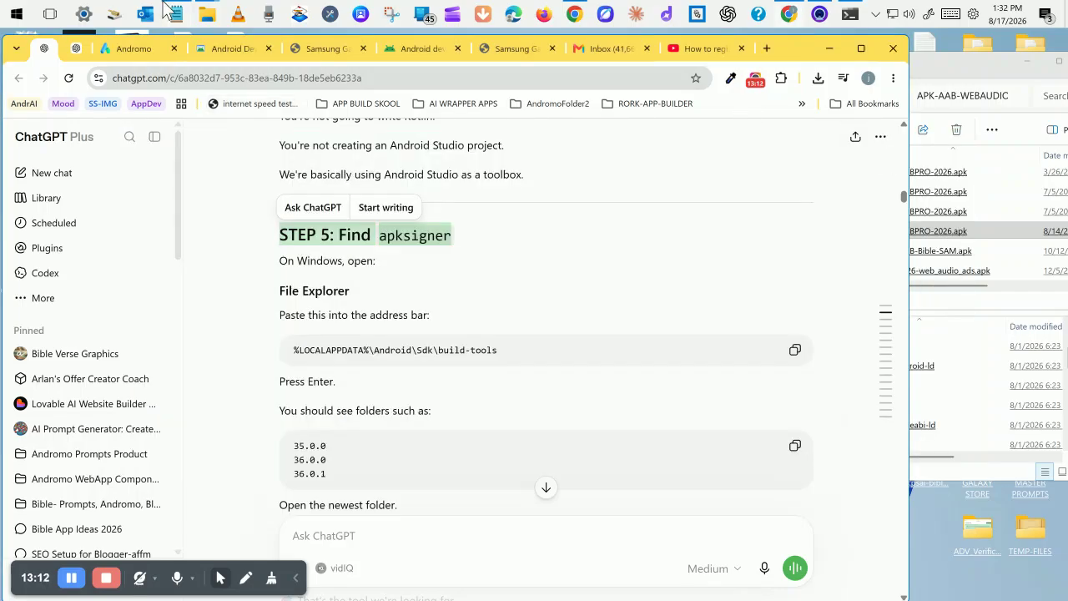
Switch to the second File Explorer window, return to Home, and go to %LOCALAPPDATA%\Android\Sdk\build-tools.
{"action": "mouse_move", "coordinate": [213, 23]}
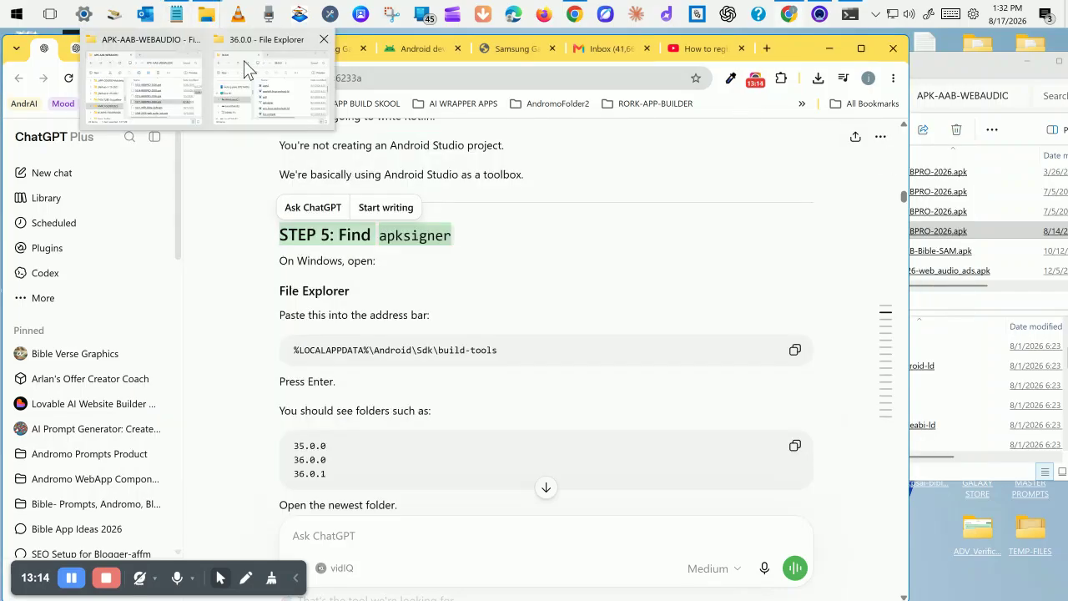
{"action": "left_click", "coordinate": [245, 63]}
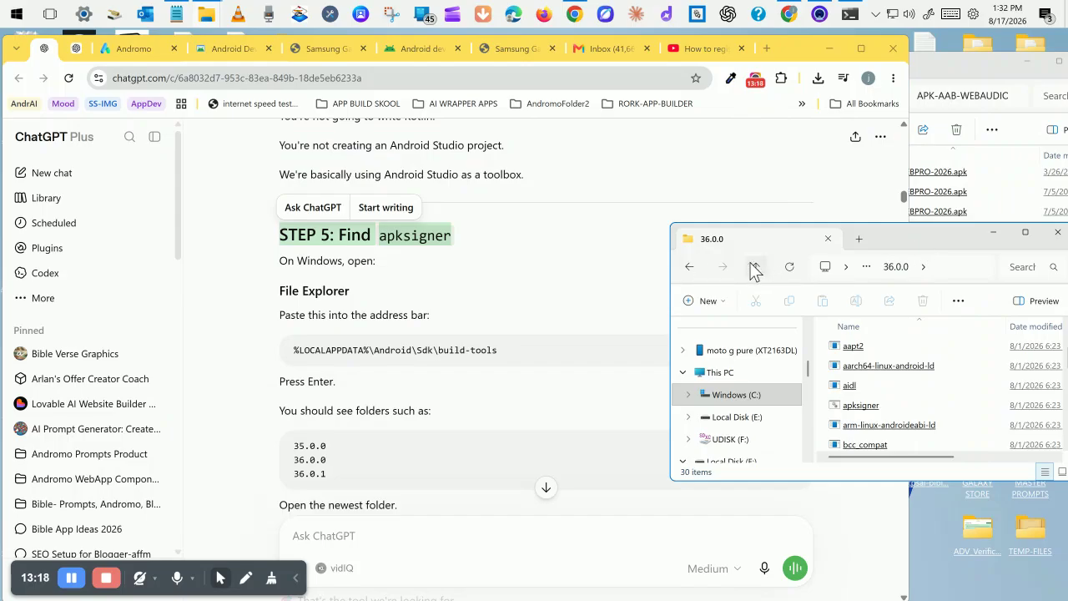
{"action": "left_click", "coordinate": [687, 267]}
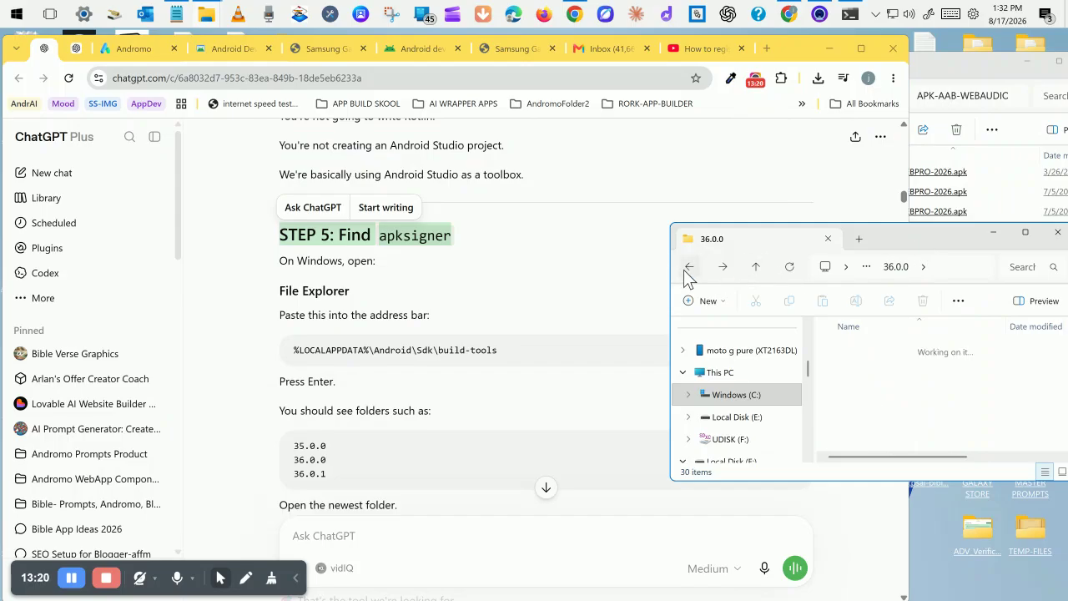
{"action": "left_click", "coordinate": [688, 268]}
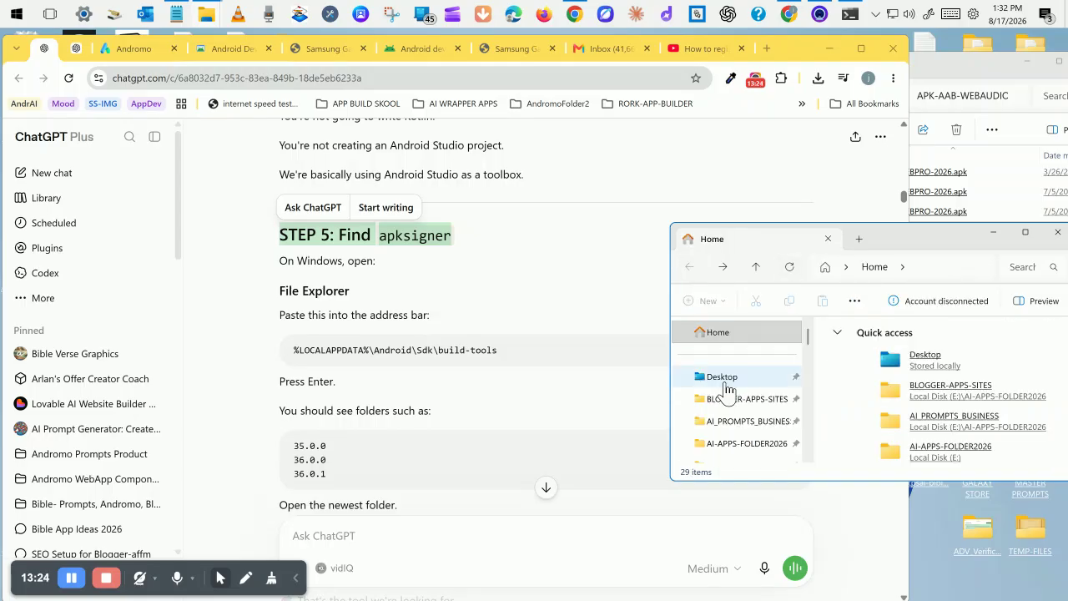
{"action": "left_click", "coordinate": [928, 265]}
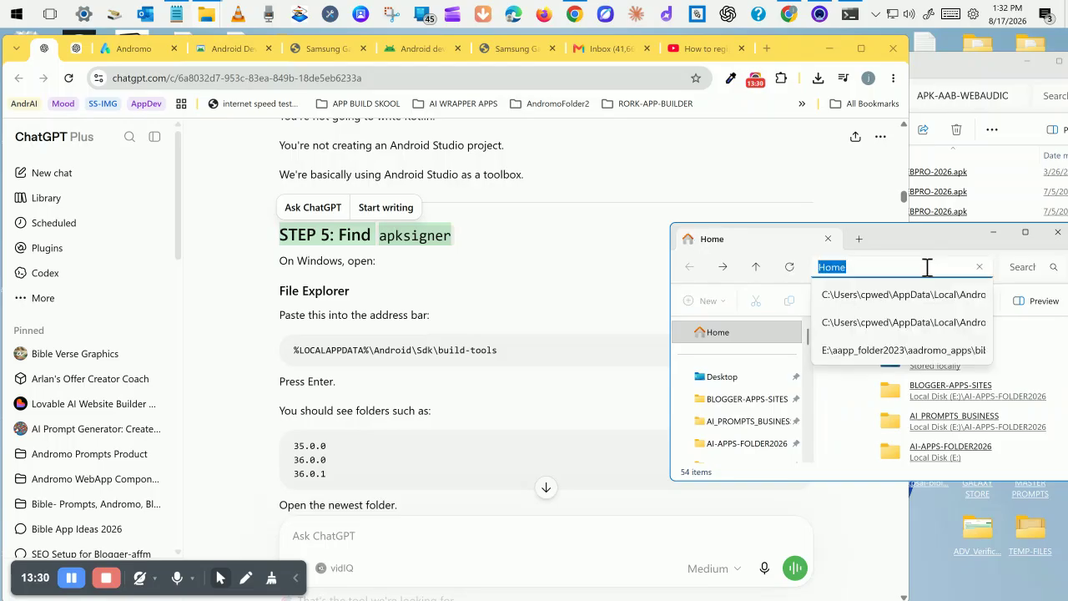
{"action": "key", "text": "ctrl+v"}
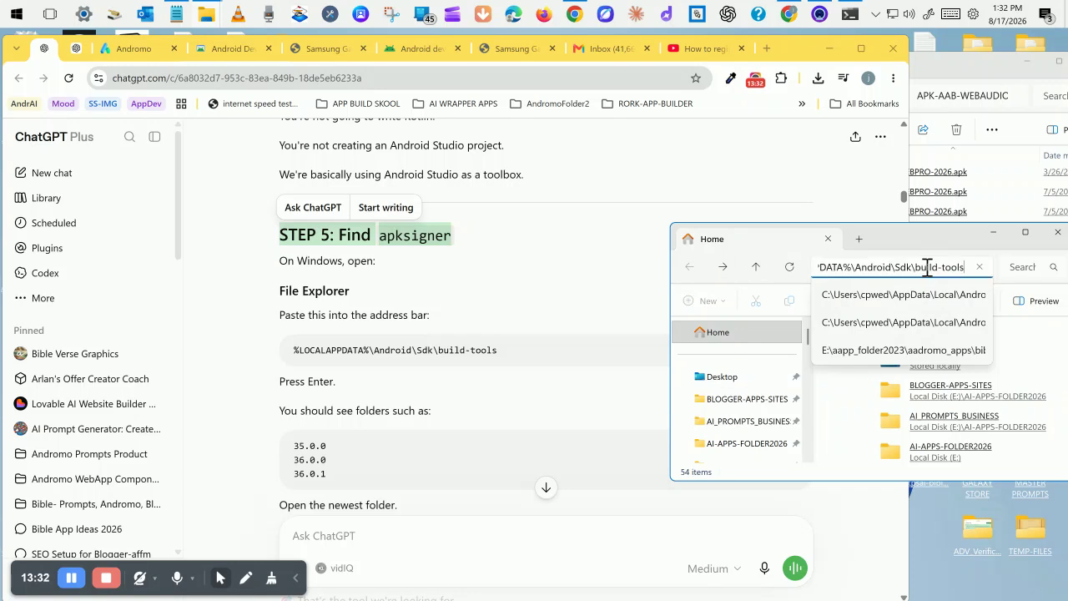
{"action": "key", "text": "Return"}
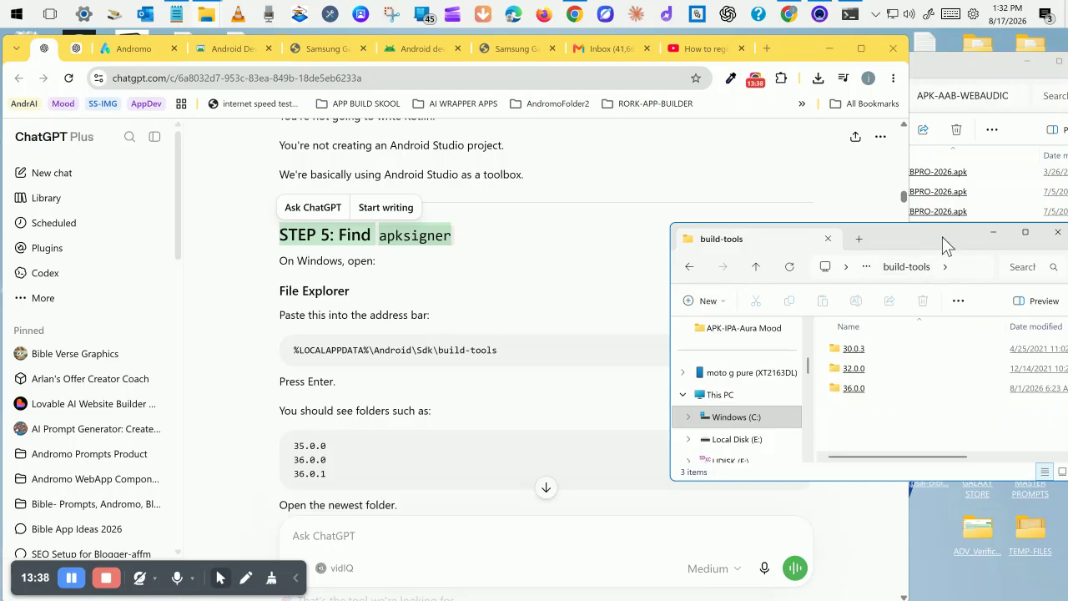
Move the build-tools window higher over the browser and open its newest folder, 36.0.0.
{"action": "left_click_drag", "start_coordinate": [942, 236], "coordinate": [912, 123]}
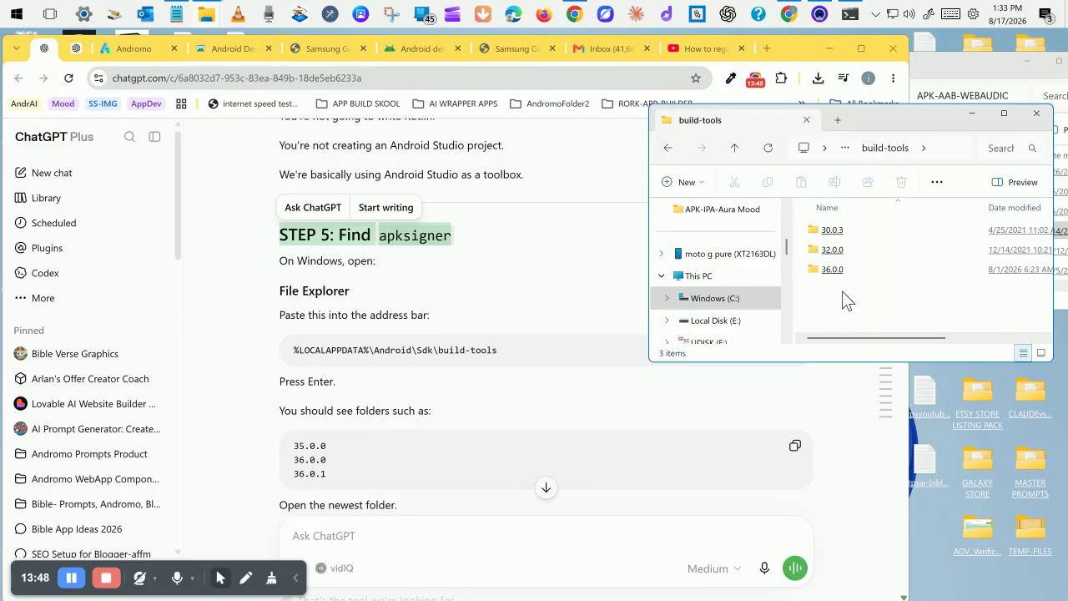
{"action": "left_click", "coordinate": [827, 273]}
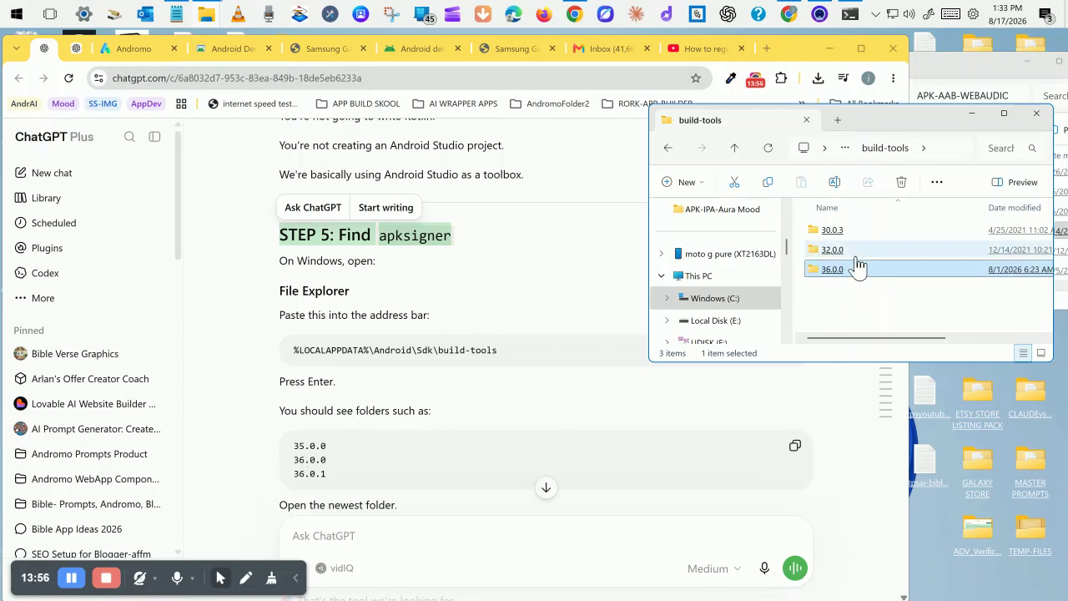
{"action": "double_click", "coordinate": [835, 280]}
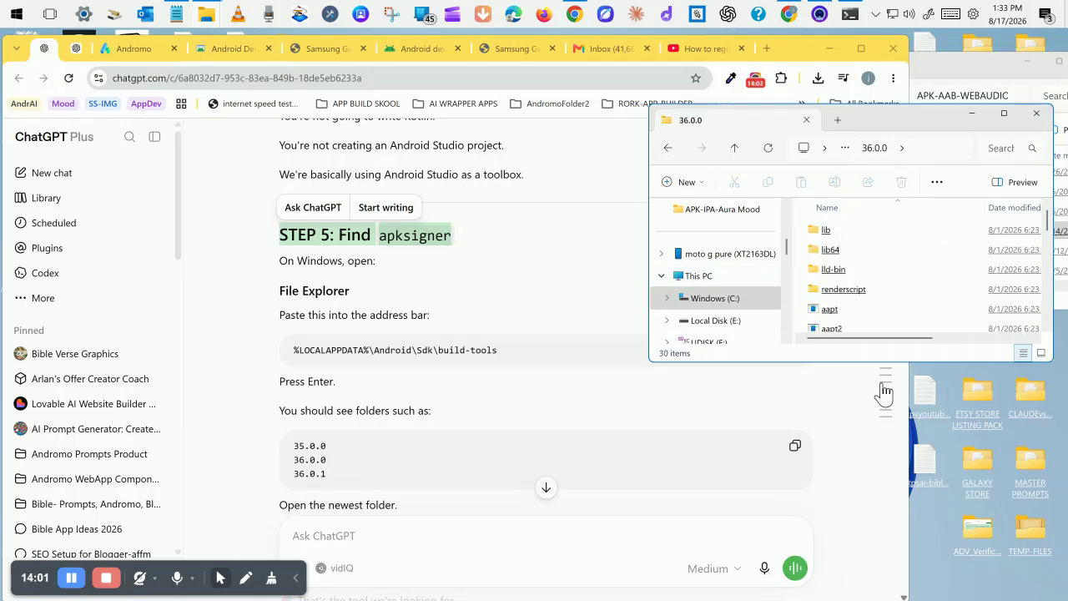
Check the rest of STEP 5 in the ChatGPT instructions and locate the apksigner file in the 36.0.0 folder.
{"action": "mouse_move", "coordinate": [881, 383]}
{"action": "scroll", "coordinate": [439, 330], "scroll_direction": "down", "scroll_amount": 1}
{"action": "scroll", "coordinate": [432, 339], "scroll_direction": "down", "scroll_amount": 1}
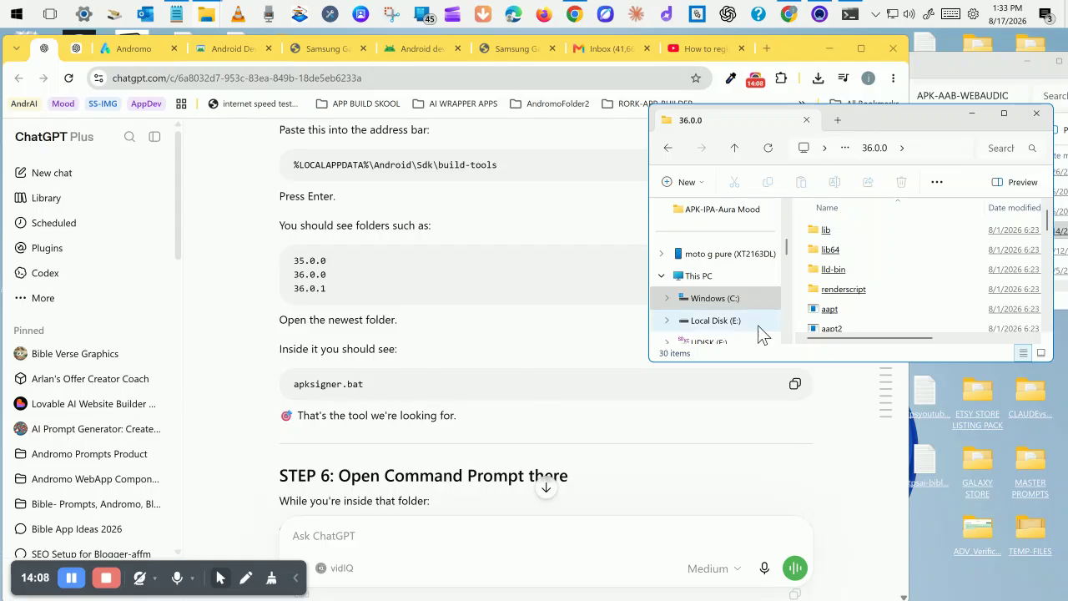
{"action": "left_click", "coordinate": [871, 260]}
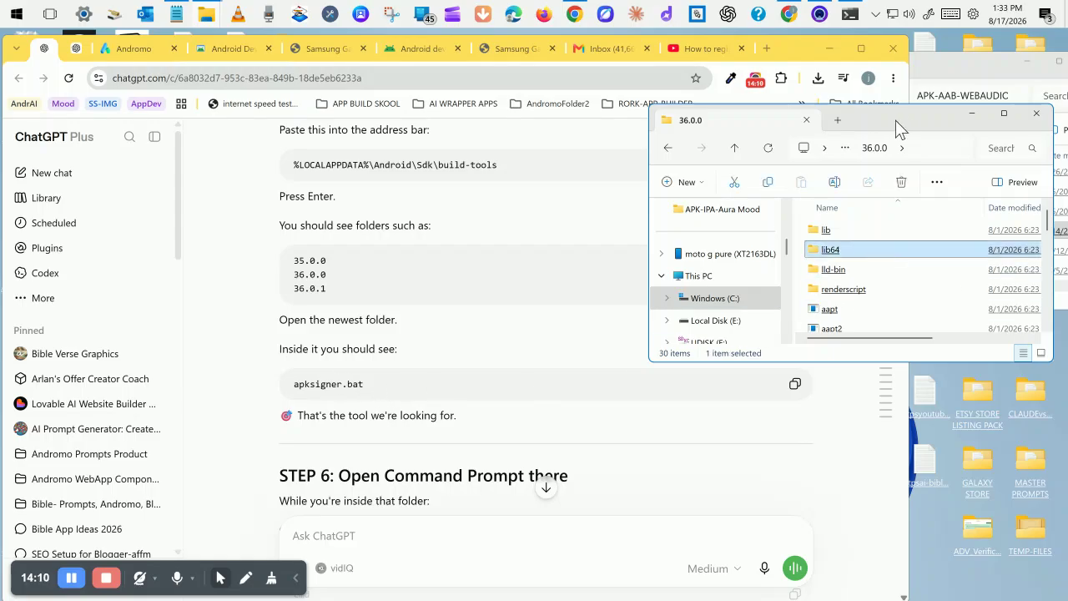
{"action": "left_click_drag", "start_coordinate": [902, 116], "coordinate": [866, 116]}
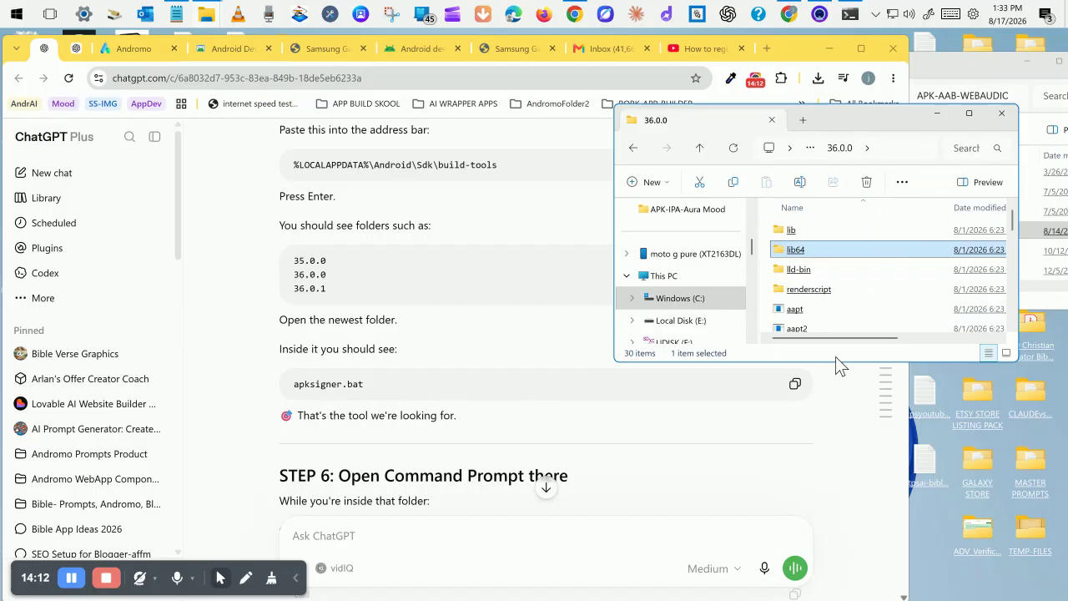
{"action": "scroll", "coordinate": [838, 313], "scroll_direction": "down", "scroll_amount": 1}
{"action": "left_click", "coordinate": [843, 288]}
{"action": "scroll", "coordinate": [845, 292], "scroll_direction": "down", "scroll_amount": 1}
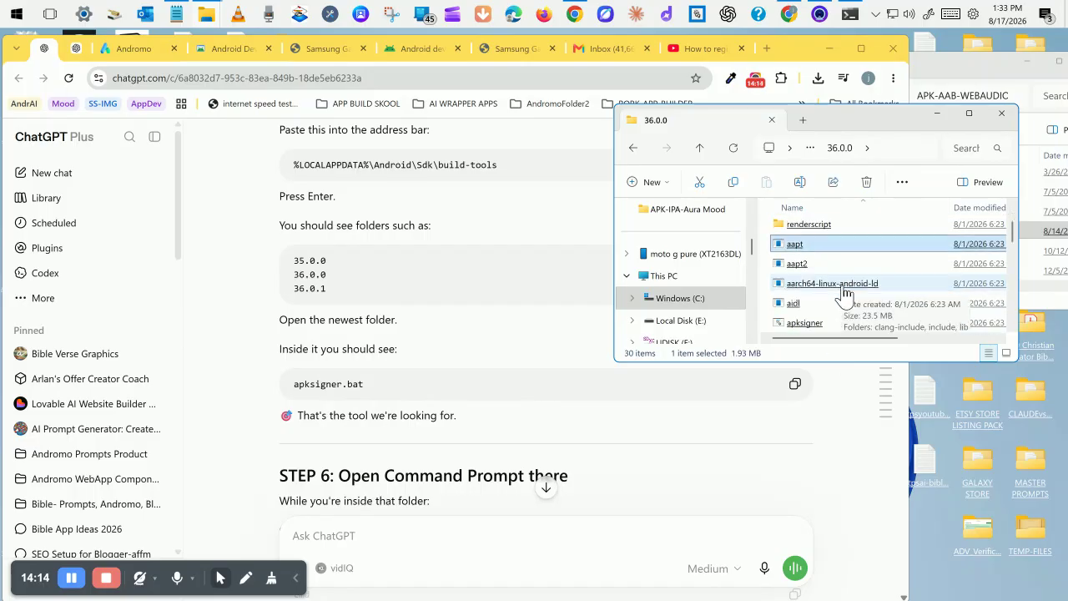
{"action": "scroll", "coordinate": [844, 292], "scroll_direction": "down", "scroll_amount": 1}
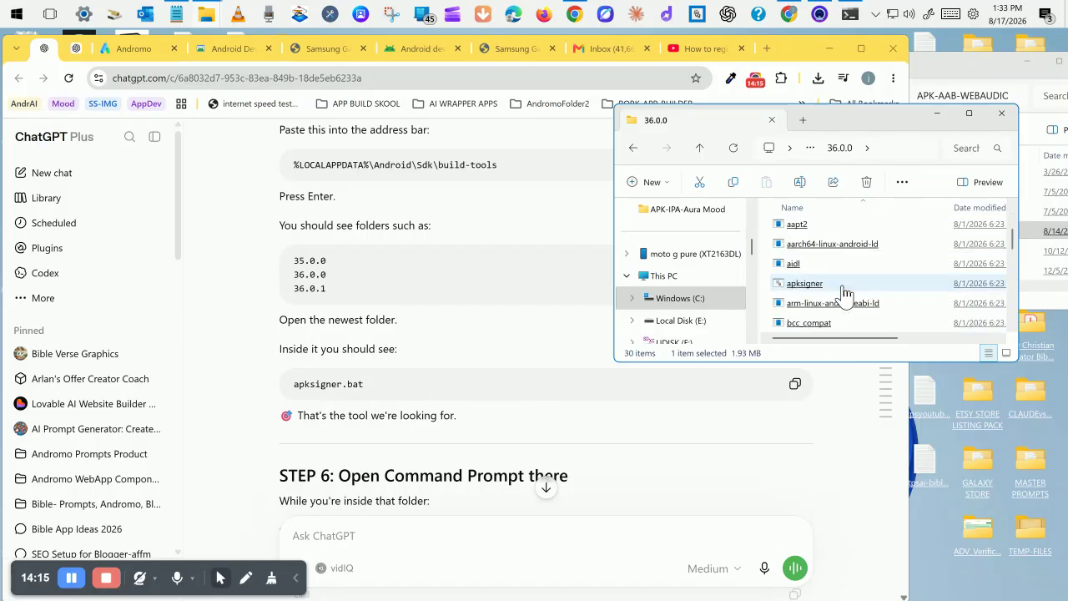
{"action": "left_click", "coordinate": [797, 286]}
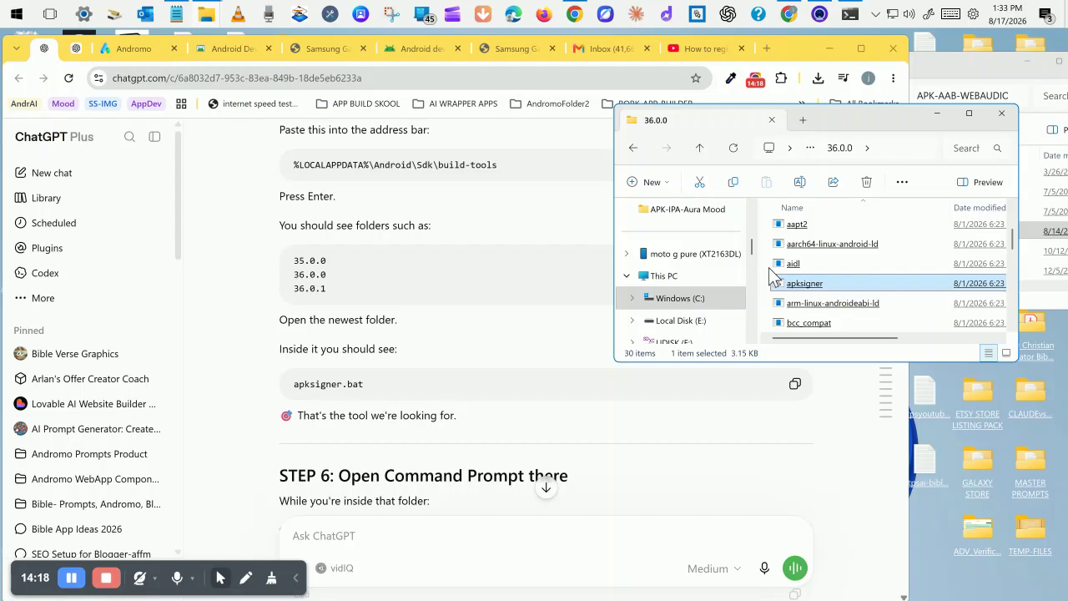
{"action": "left_click", "coordinate": [765, 278]}
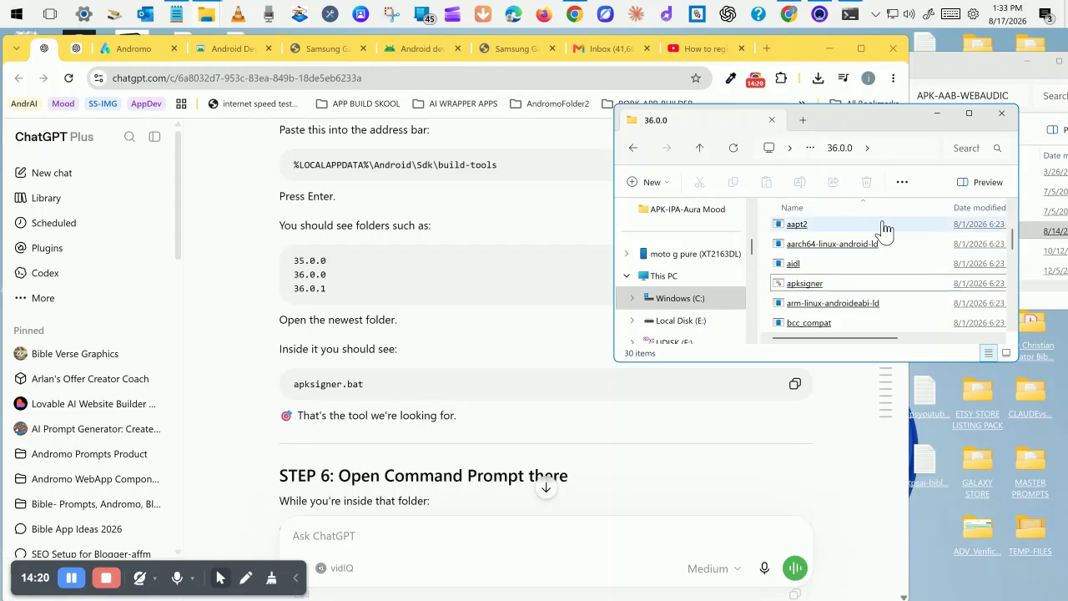
Launch a Command Prompt from the 36.0.0 folder's address using cmd.
{"action": "scroll", "coordinate": [879, 269], "scroll_direction": "up", "scroll_amount": 2}
{"action": "left_click", "coordinate": [880, 270]}
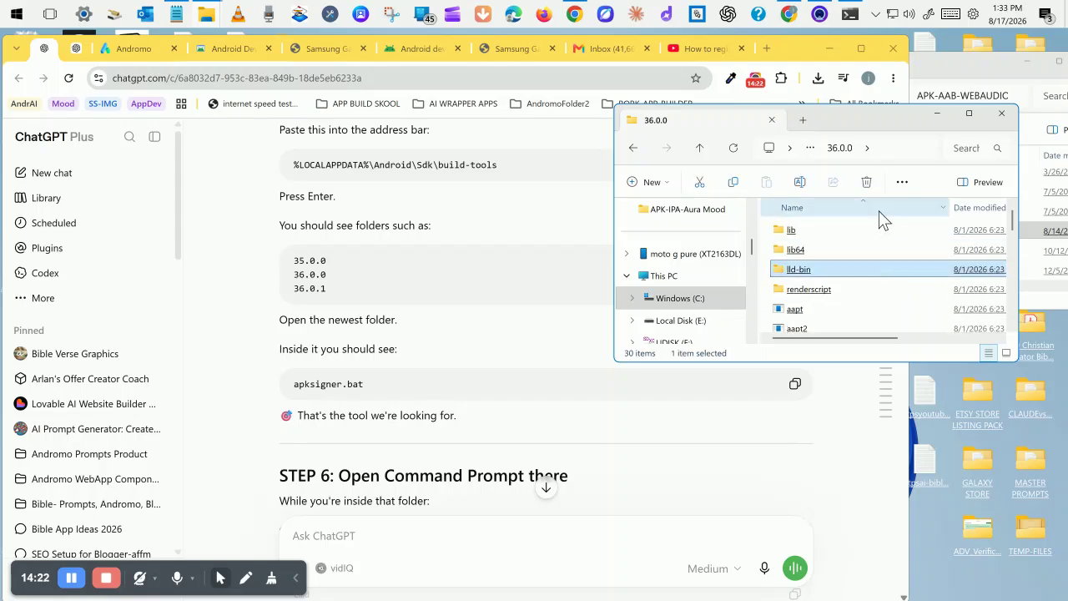
{"action": "left_click", "coordinate": [903, 147]}
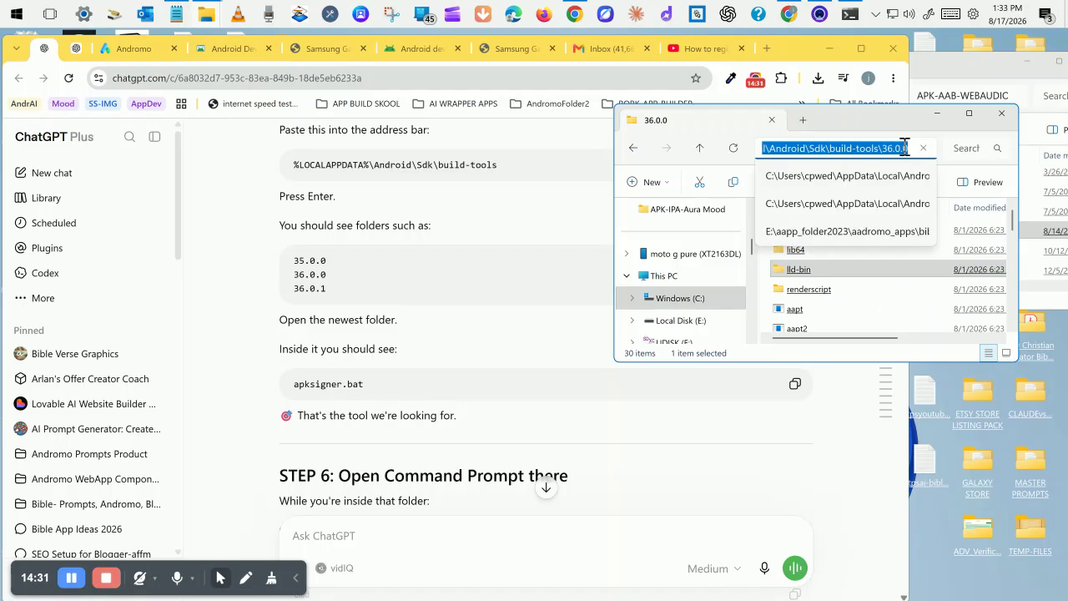
{"action": "type", "text": "cmd"}
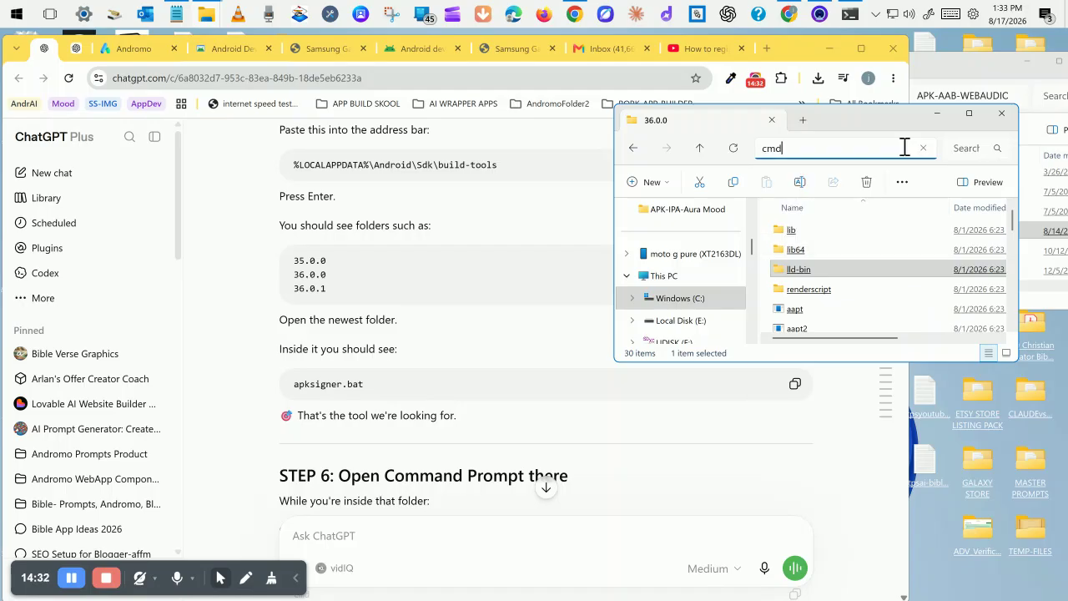
{"action": "key", "text": "Return"}
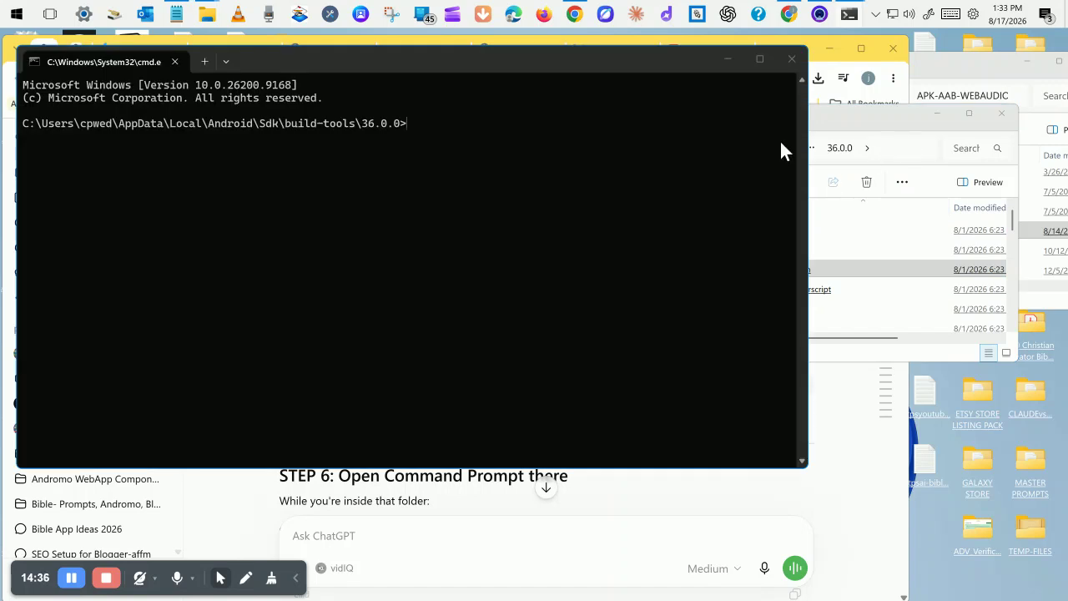
Close the older Command Prompt window and bring the new one at the 36.0.0 folder into focus.
{"action": "mouse_move", "coordinate": [849, 15]}
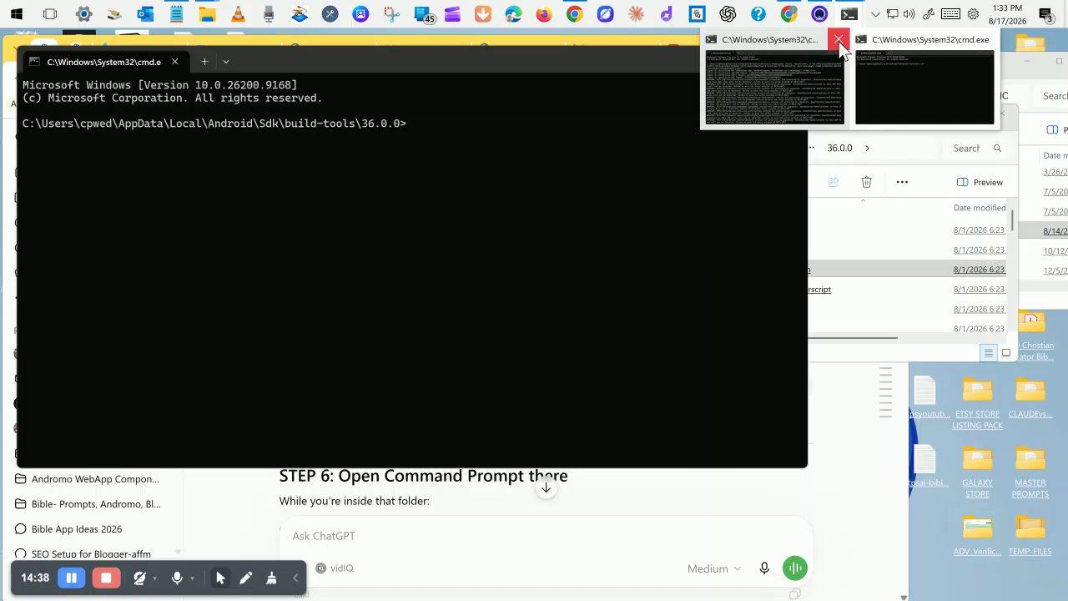
{"action": "left_click", "coordinate": [838, 40]}
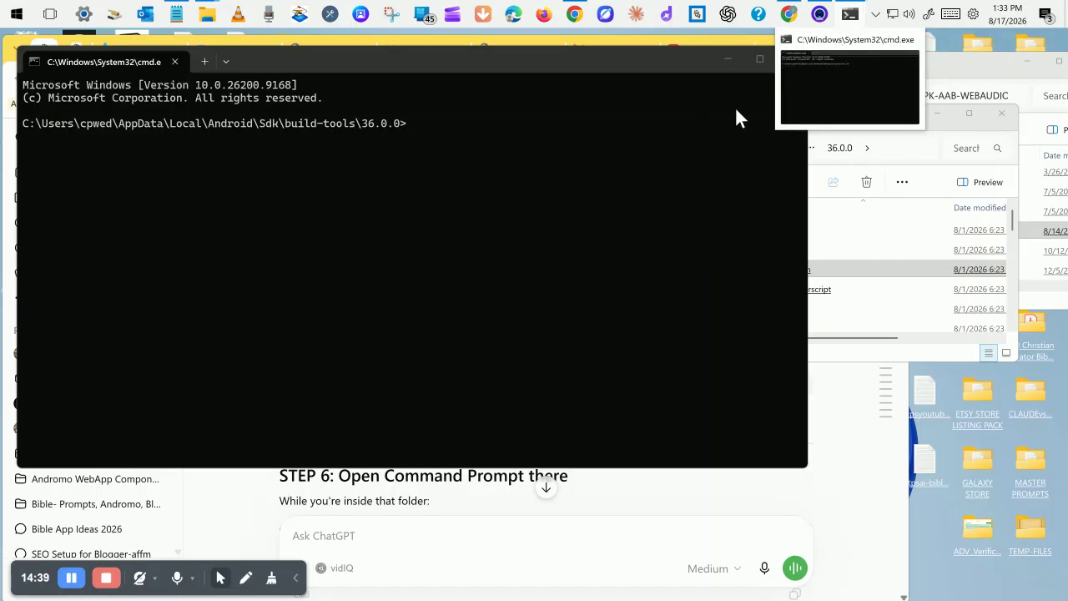
{"action": "left_click", "coordinate": [480, 60]}
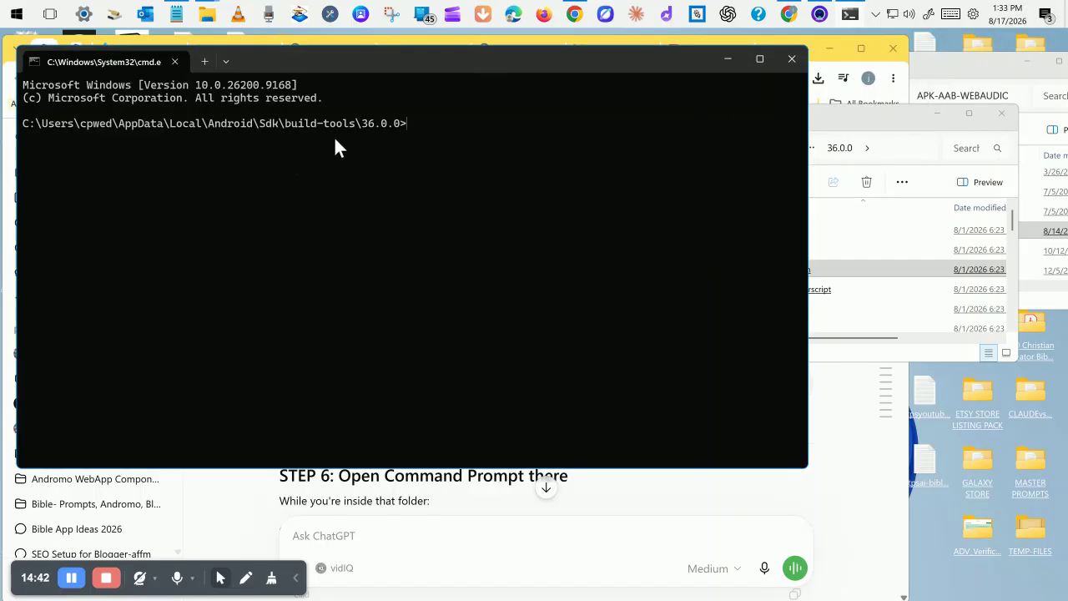
Return to the ChatGPT instructions and copy the command apksigner verify --print-certs from STEP 7: Run ONE command.
{"action": "left_click", "coordinate": [891, 127]}
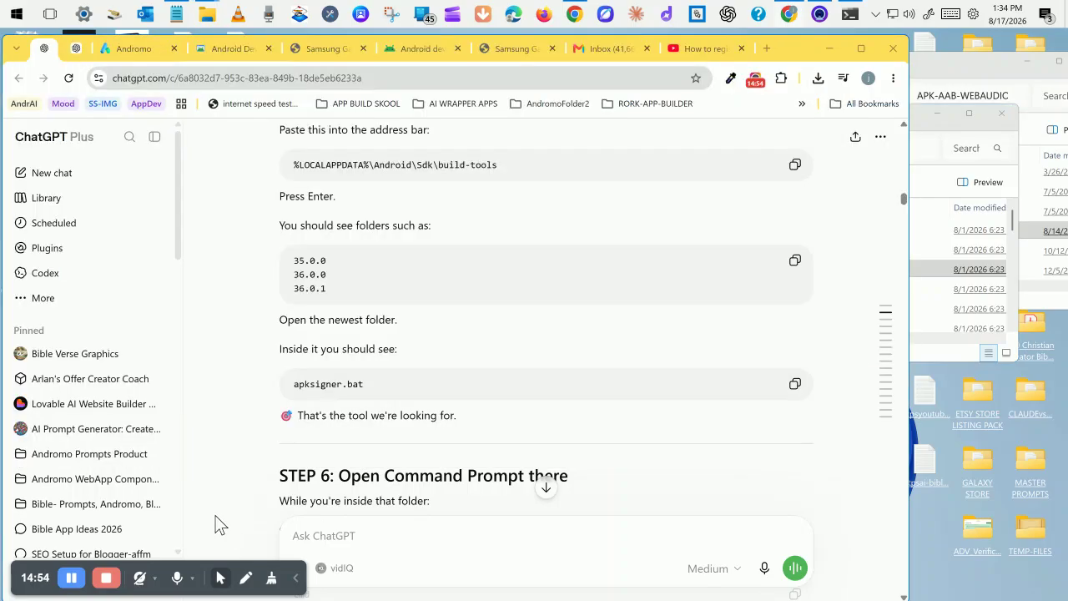
{"action": "left_click", "coordinate": [215, 522]}
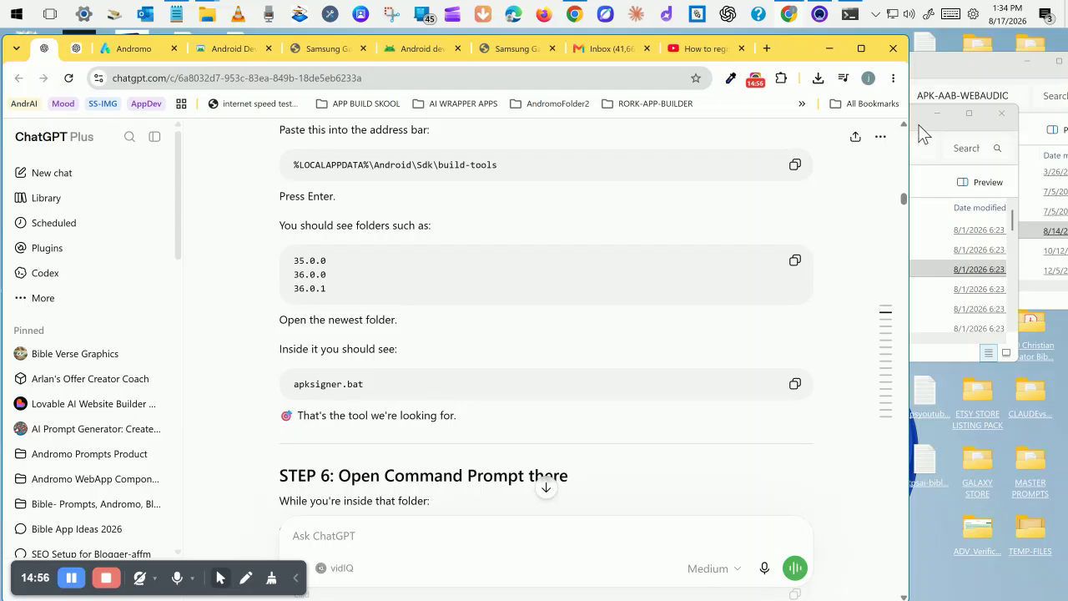
{"action": "scroll", "coordinate": [498, 334], "scroll_direction": "down", "scroll_amount": 3}
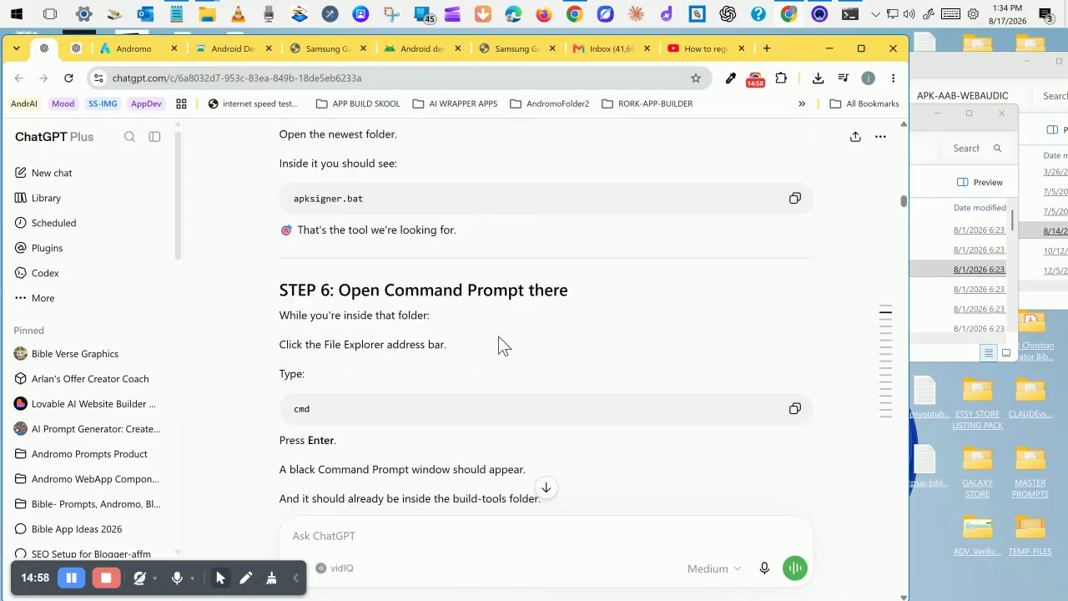
{"action": "scroll", "coordinate": [498, 336], "scroll_direction": "down", "scroll_amount": 4}
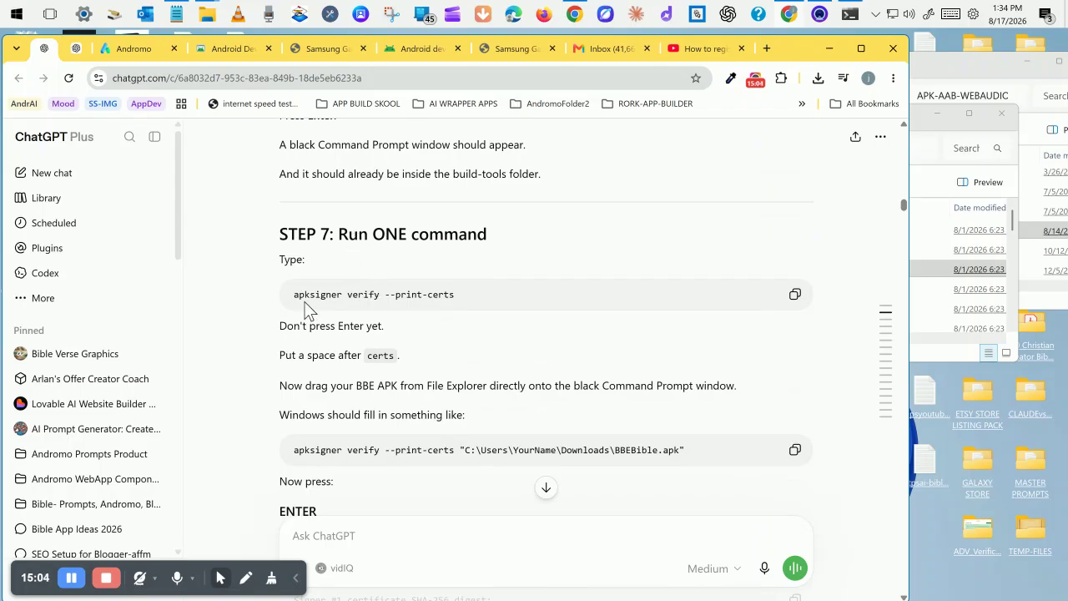
{"action": "left_click", "coordinate": [797, 299]}
Switch to the Notepad notes and review STEP 7 about running apksigner verify --print-certs on the APK.
{"action": "left_click", "coordinate": [174, 23]}
{"action": "scroll", "coordinate": [423, 405], "scroll_direction": "down", "scroll_amount": 2}
{"action": "scroll", "coordinate": [422, 409], "scroll_direction": "down", "scroll_amount": 6}
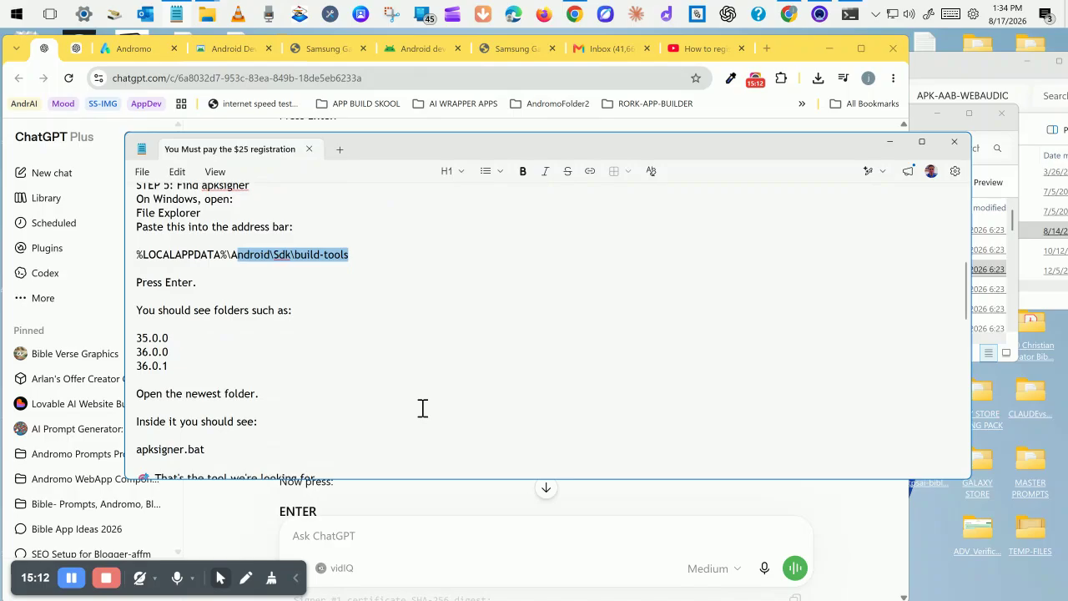
{"action": "scroll", "coordinate": [422, 408], "scroll_direction": "down", "scroll_amount": 7}
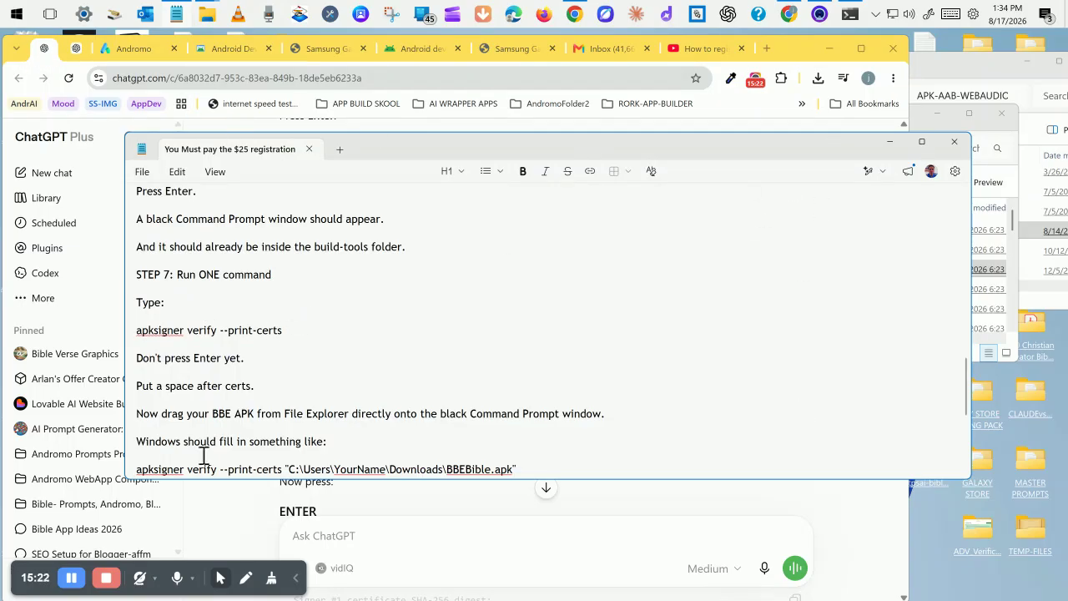
Return to the Command Prompt at the 36.0.0 folder and paste the command apksigner verify --print-certs.
{"action": "left_click", "coordinate": [214, 534]}
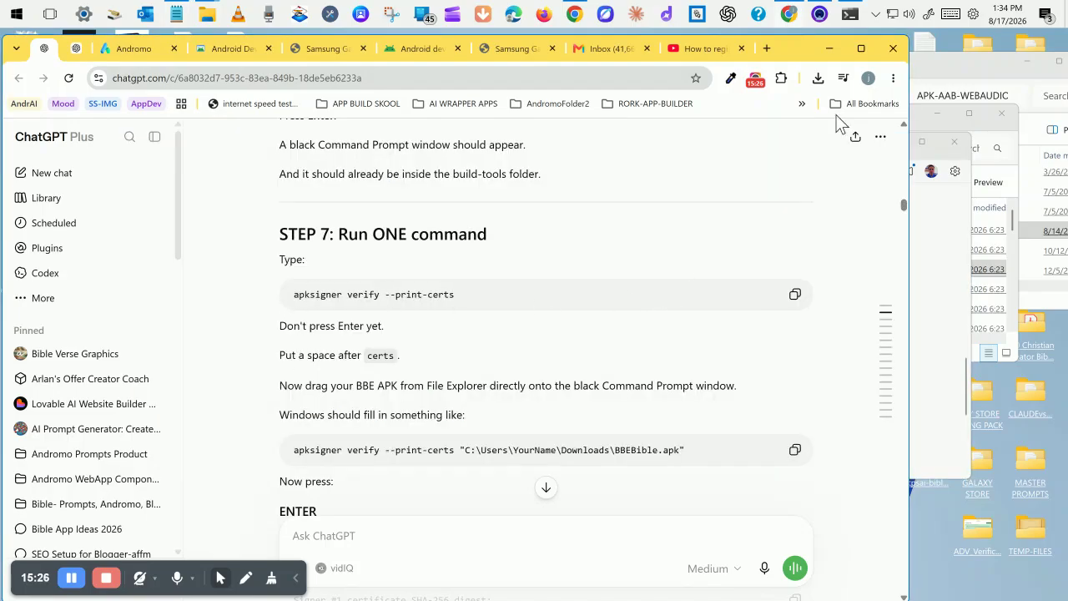
{"action": "left_click", "coordinate": [850, 14]}
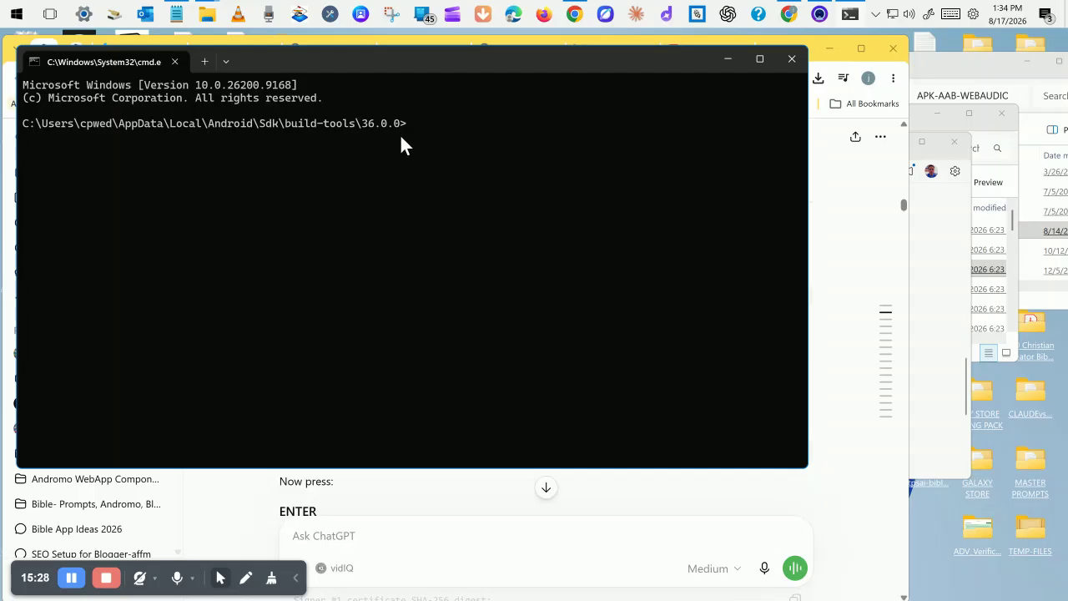
{"action": "key", "text": "ctrl+v"}
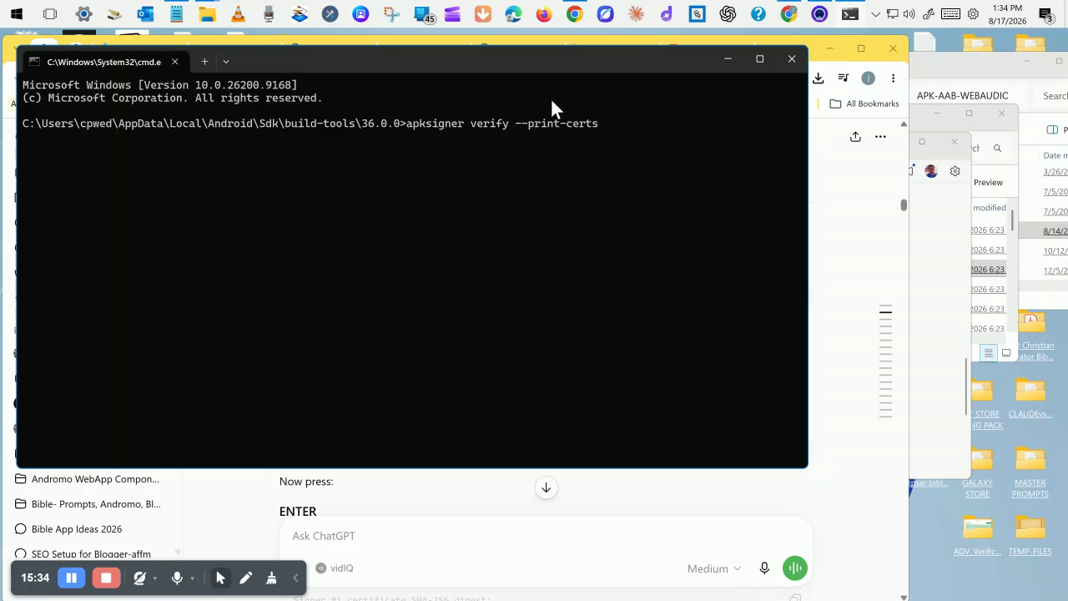
Check the rest of STEP 7 in the ChatGPT instructions, then return to the Command Prompt.
{"action": "left_click", "coordinate": [219, 516]}
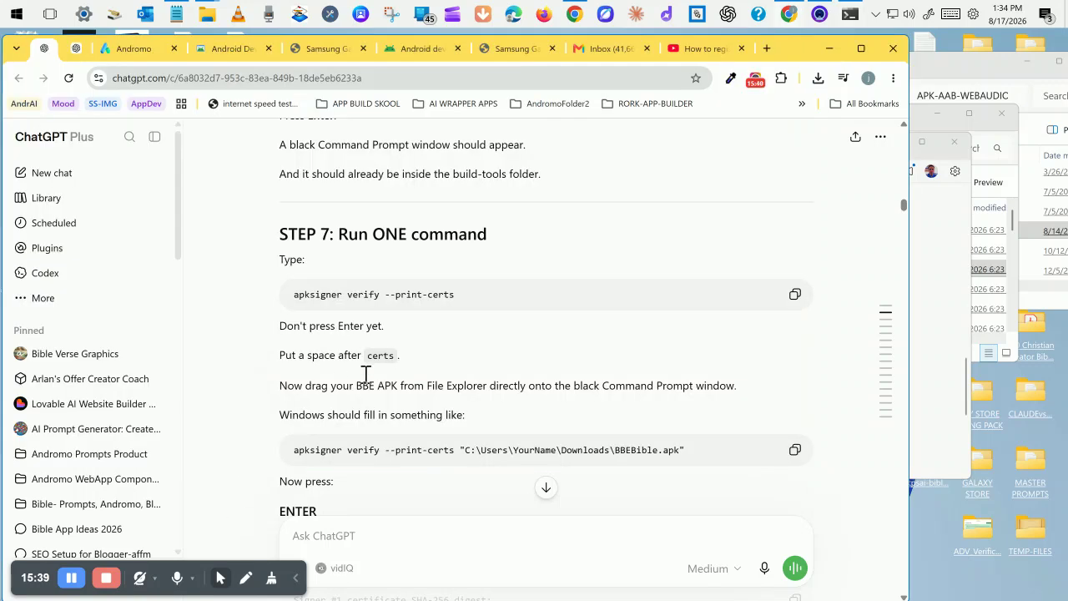
{"action": "scroll", "coordinate": [422, 342], "scroll_direction": "down", "scroll_amount": 2}
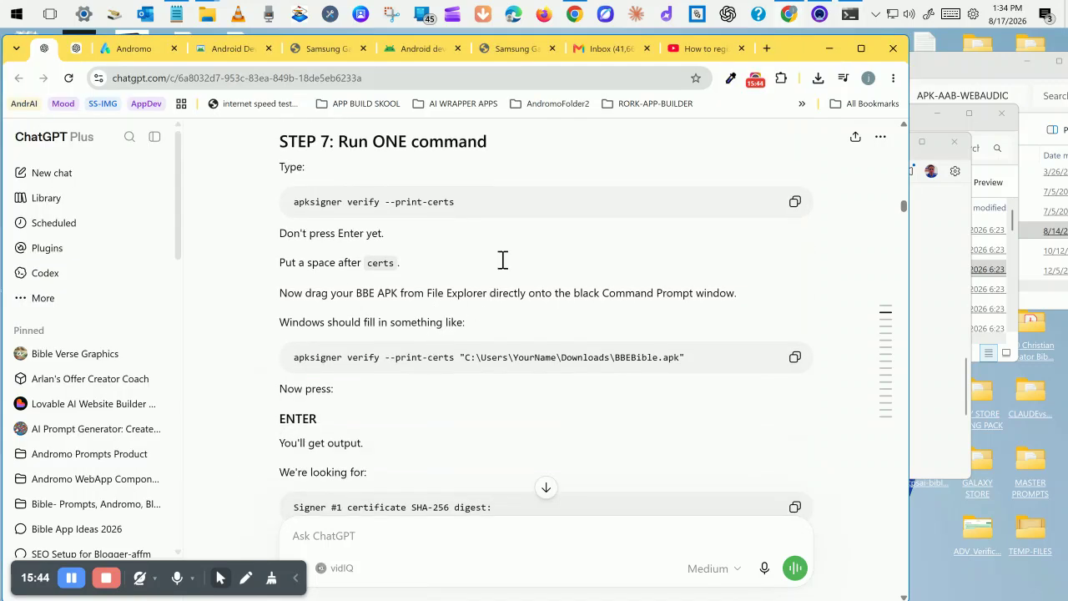
{"action": "left_click", "coordinate": [851, 16]}
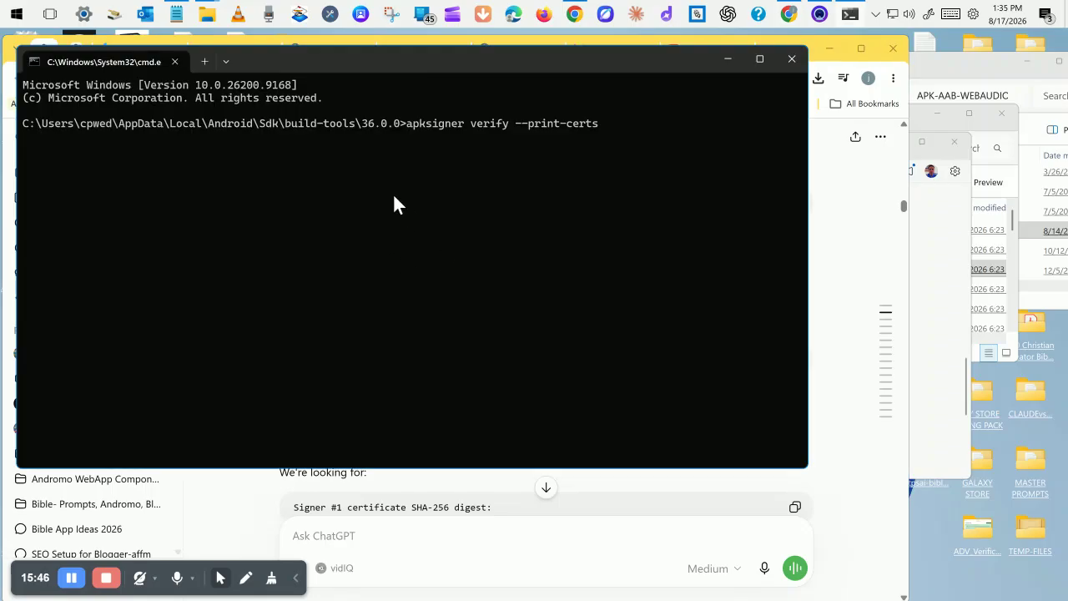
Bring up the APK-AAB-WEBAUDIO folder, add the path of 1017-WEBPRO-2026.apk to the apksigner command, and run it.
{"action": "left_click", "coordinate": [941, 278]}
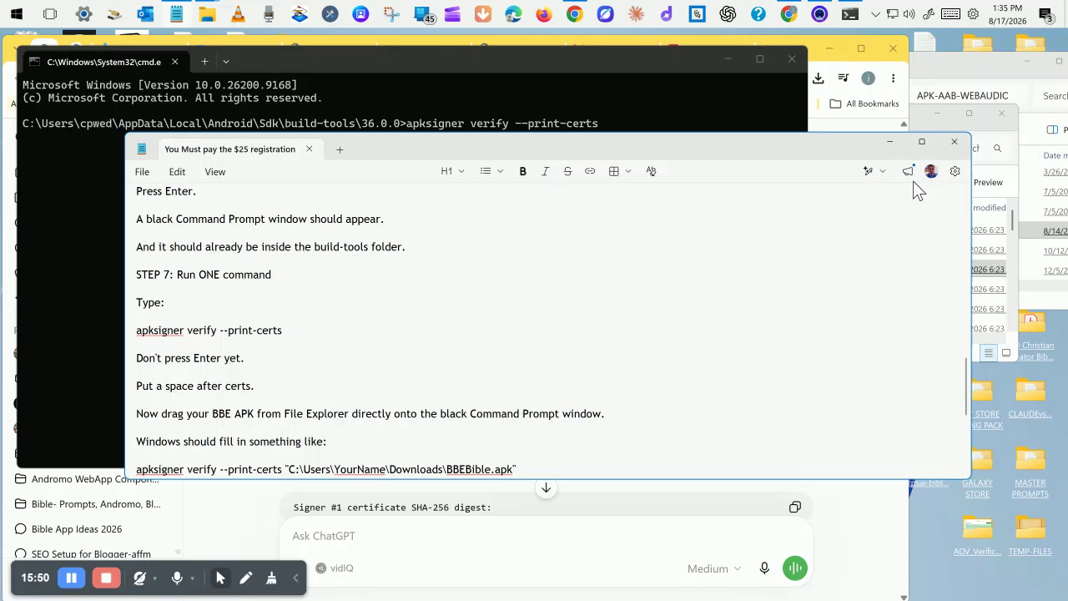
{"action": "left_click", "coordinate": [887, 146]}
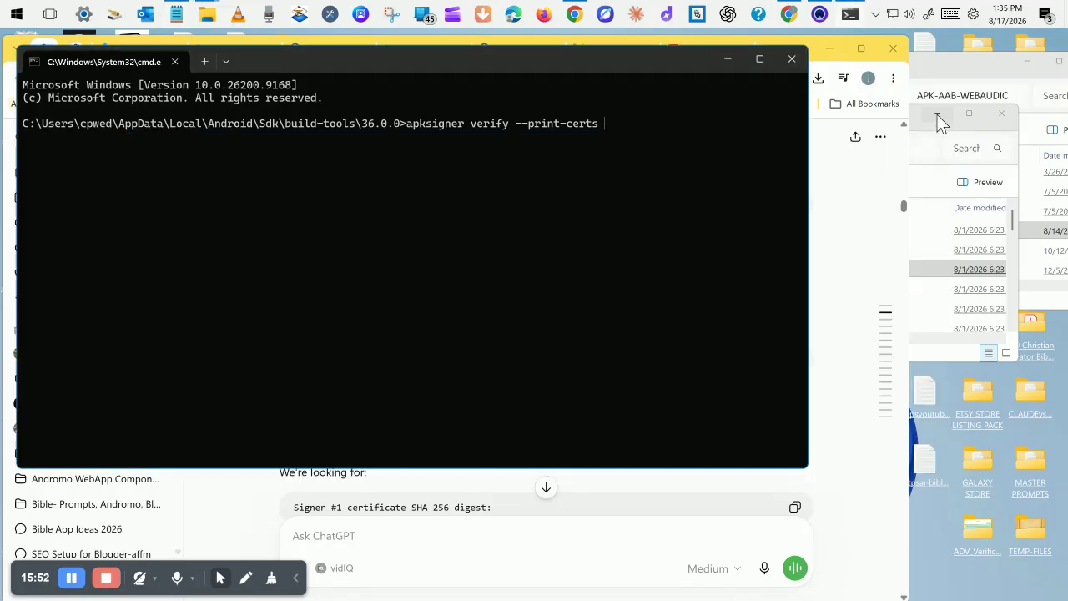
{"action": "left_click", "coordinate": [948, 354]}
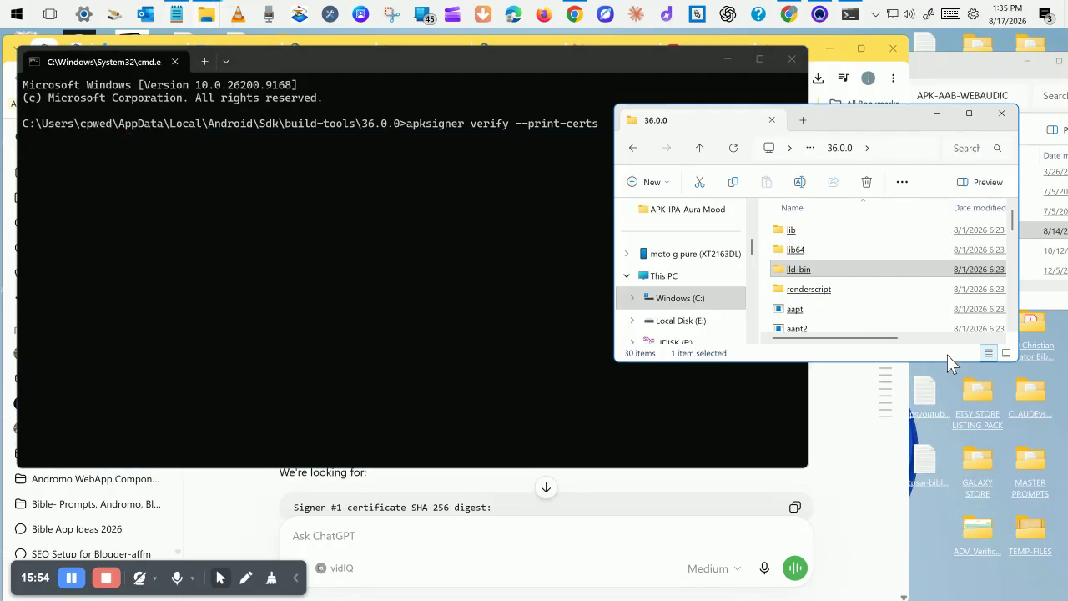
{"action": "left_click", "coordinate": [934, 112]}
{"action": "left_click", "coordinate": [964, 77]}
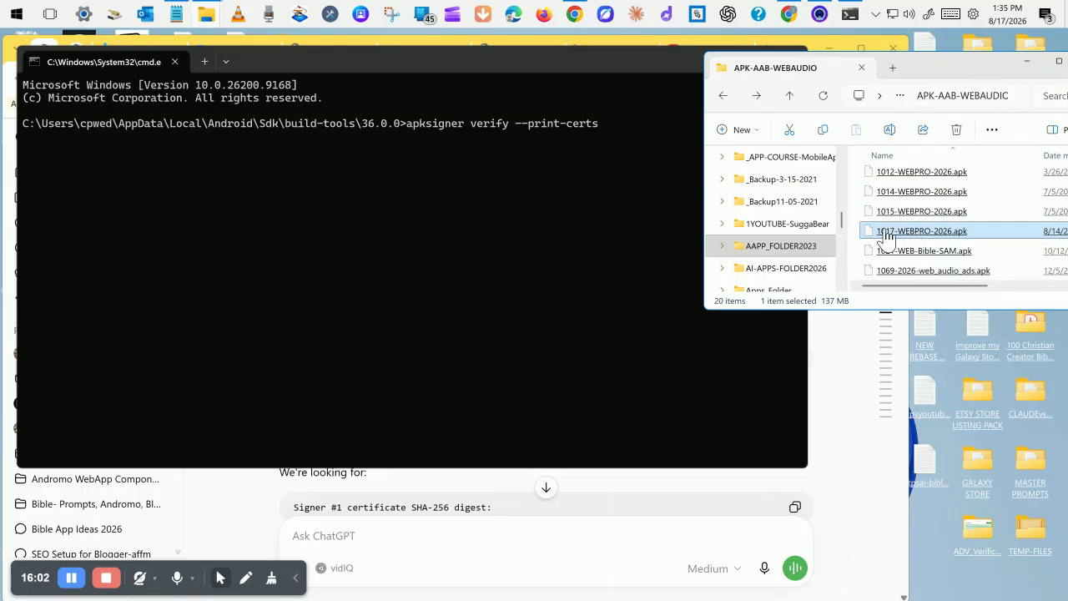
{"action": "left_click_drag", "start_coordinate": [916, 238], "coordinate": [496, 273]}
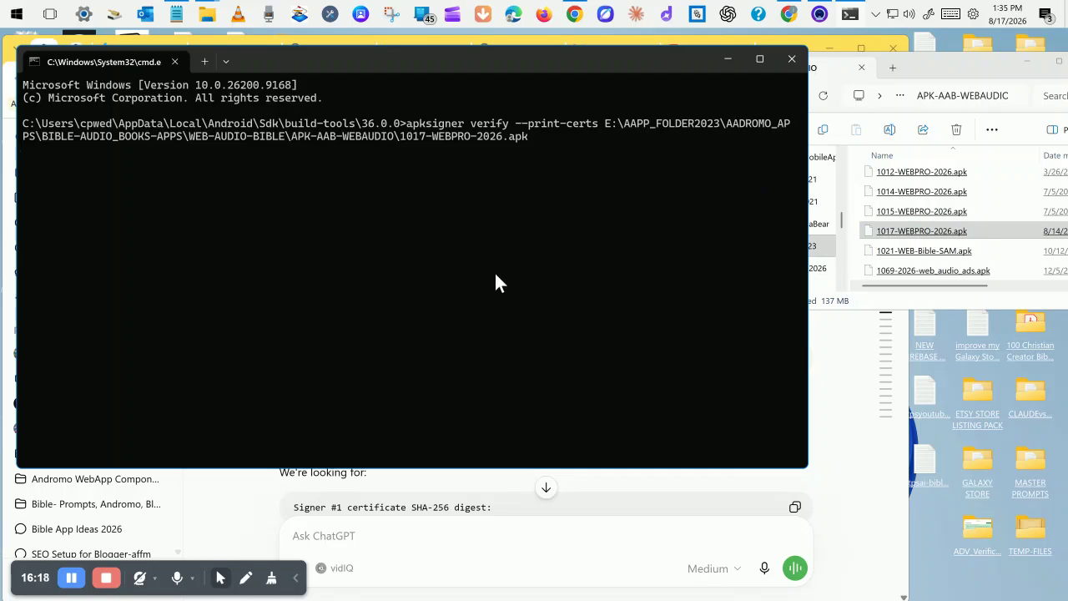
{"action": "key", "text": "Return"}
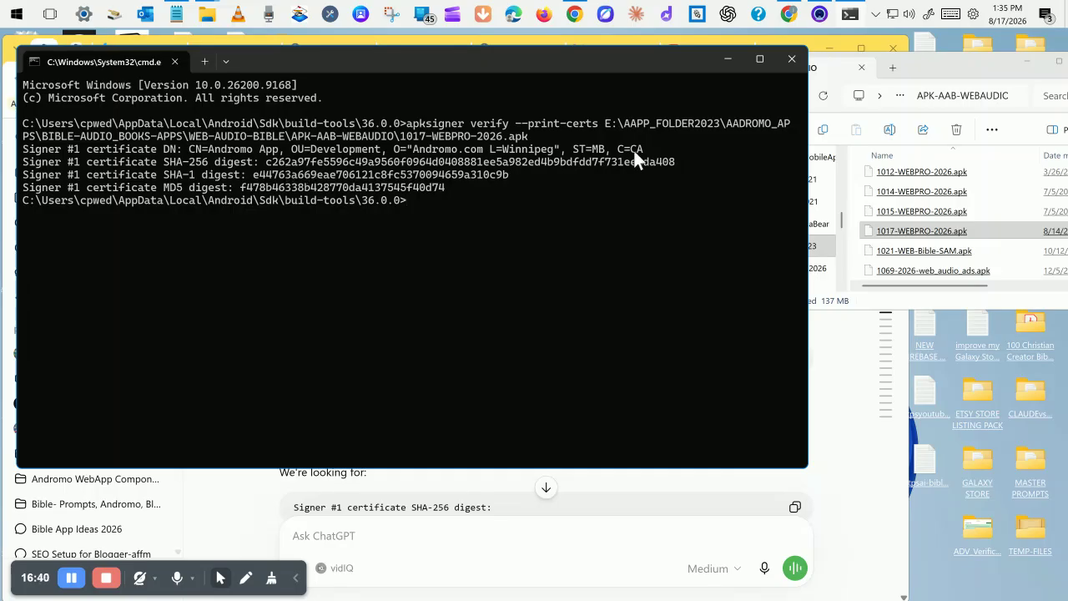
Minimize the Command Prompt, switch to Android Developer Console in Chrome, and start registering a package name.
{"action": "left_click", "coordinate": [728, 59]}
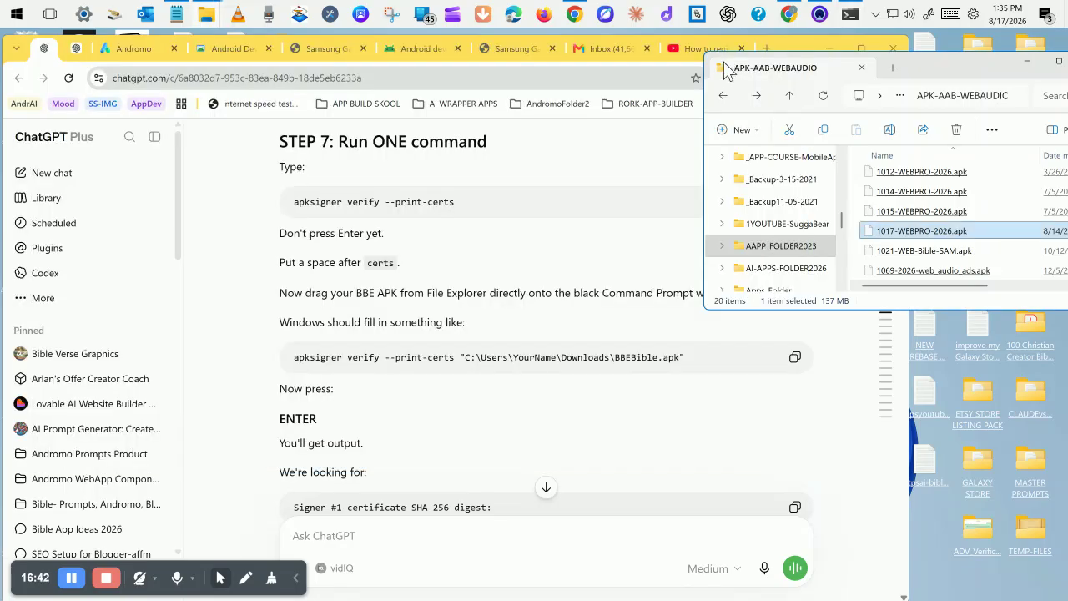
{"action": "left_click", "coordinate": [238, 221]}
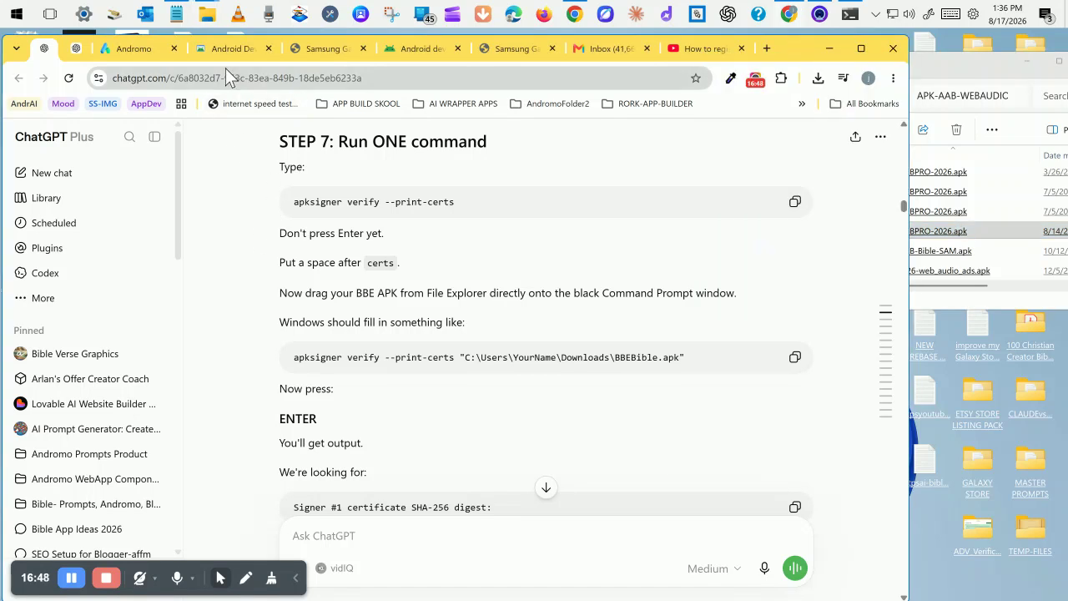
{"action": "left_click", "coordinate": [236, 48]}
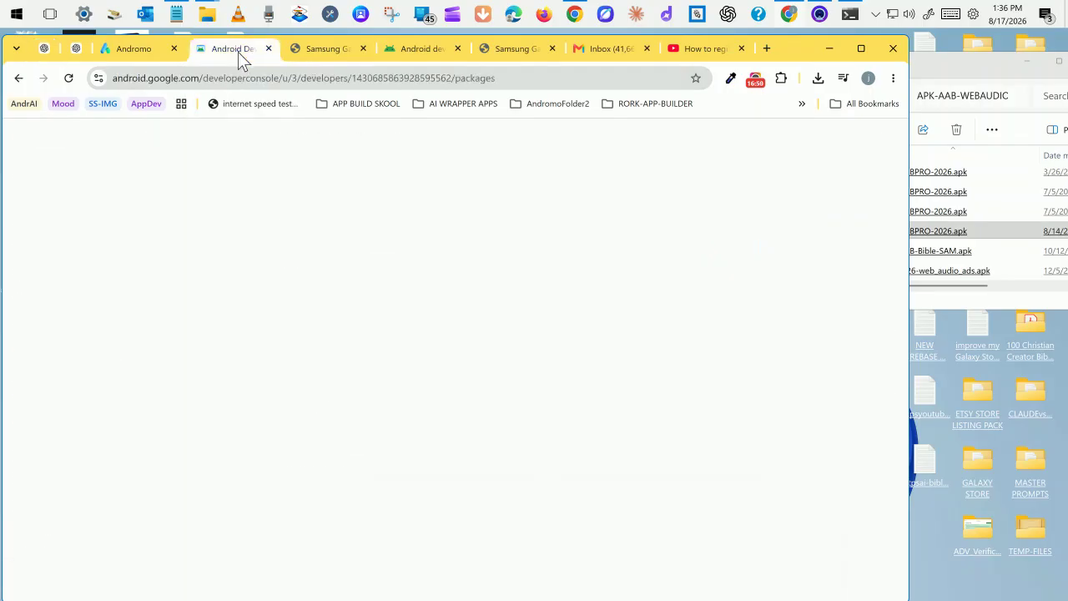
{"action": "scroll", "coordinate": [505, 294], "scroll_direction": "down", "scroll_amount": 2}
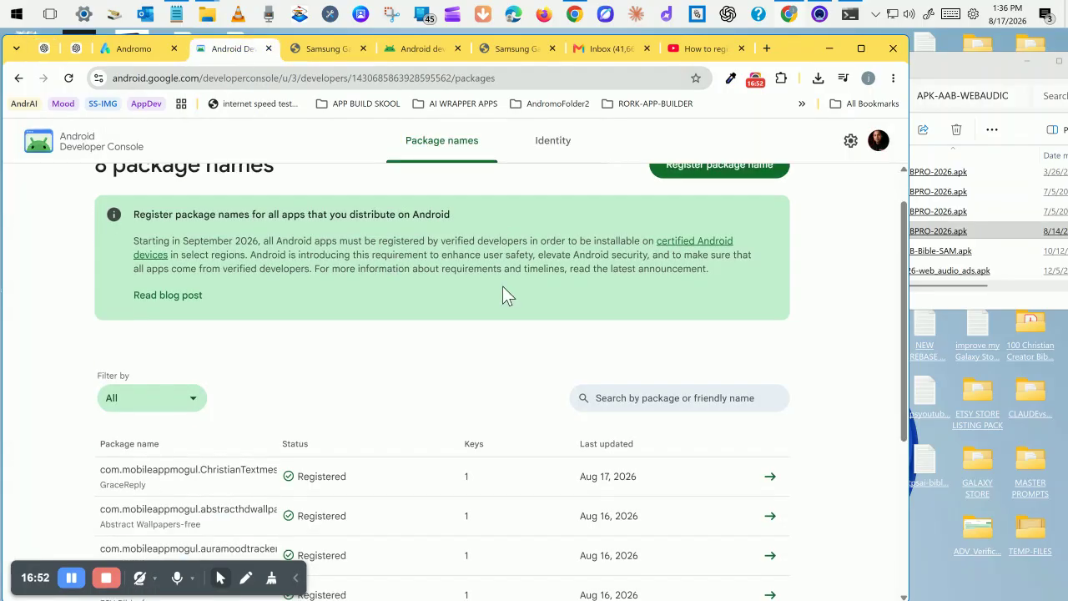
{"action": "scroll", "coordinate": [503, 294], "scroll_direction": "up", "scroll_amount": 1}
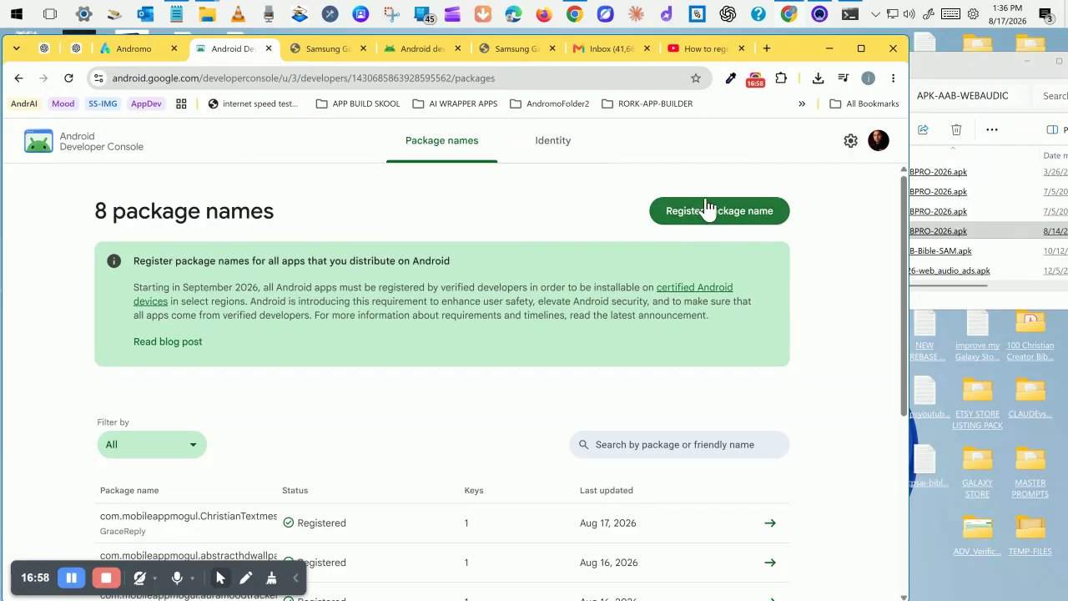
{"action": "left_click", "coordinate": [727, 224]}
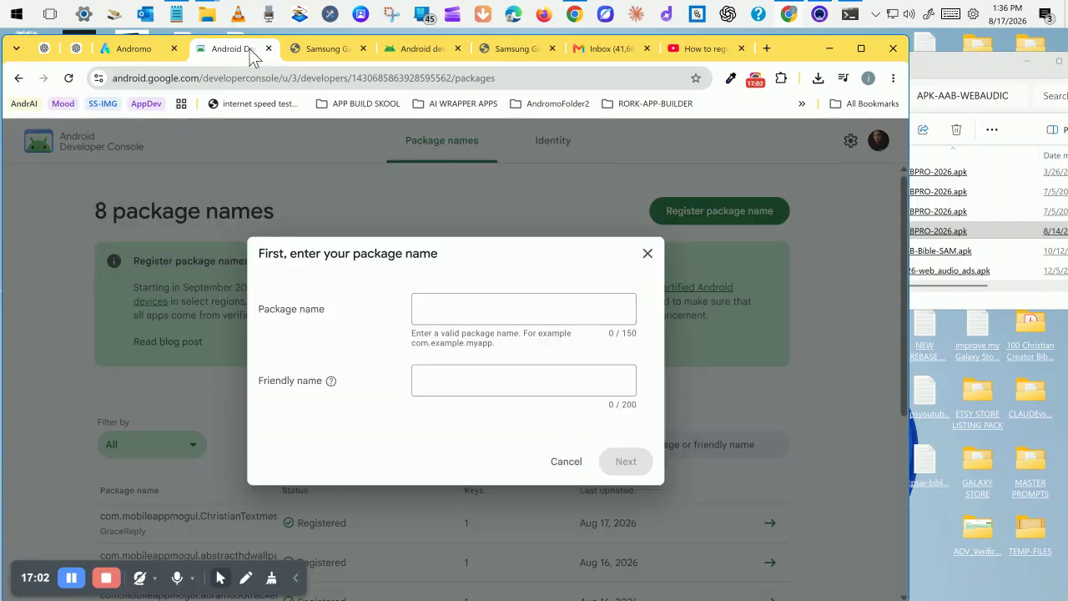
In the Samsung seller portal, copy the package name com.mobileappmogul.webworldenglishbiblePro from the 1017-WEBPRO-2026.apk binary details.
{"action": "left_click", "coordinate": [333, 48]}
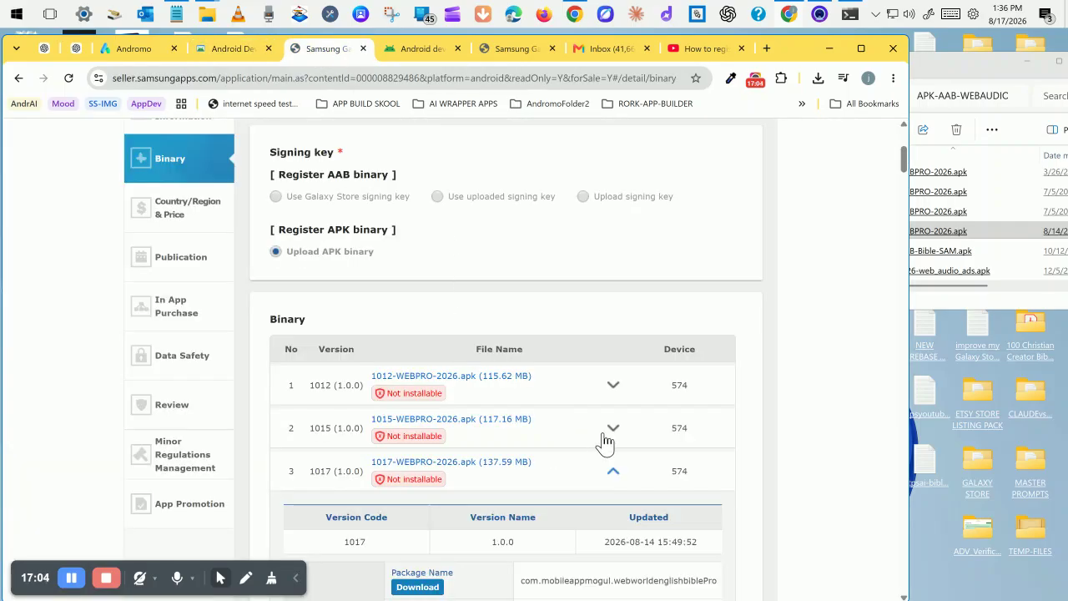
{"action": "scroll", "coordinate": [604, 442], "scroll_direction": "down", "scroll_amount": 2}
{"action": "left_click_drag", "start_coordinate": [519, 445], "coordinate": [721, 447]}
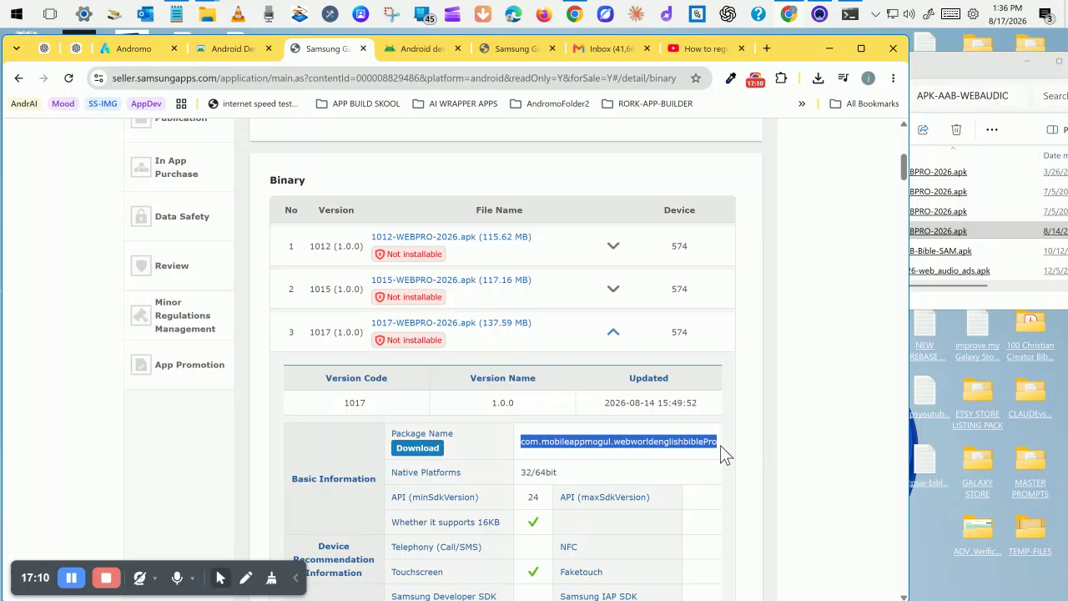
{"action": "right_click", "coordinate": [697, 451]}
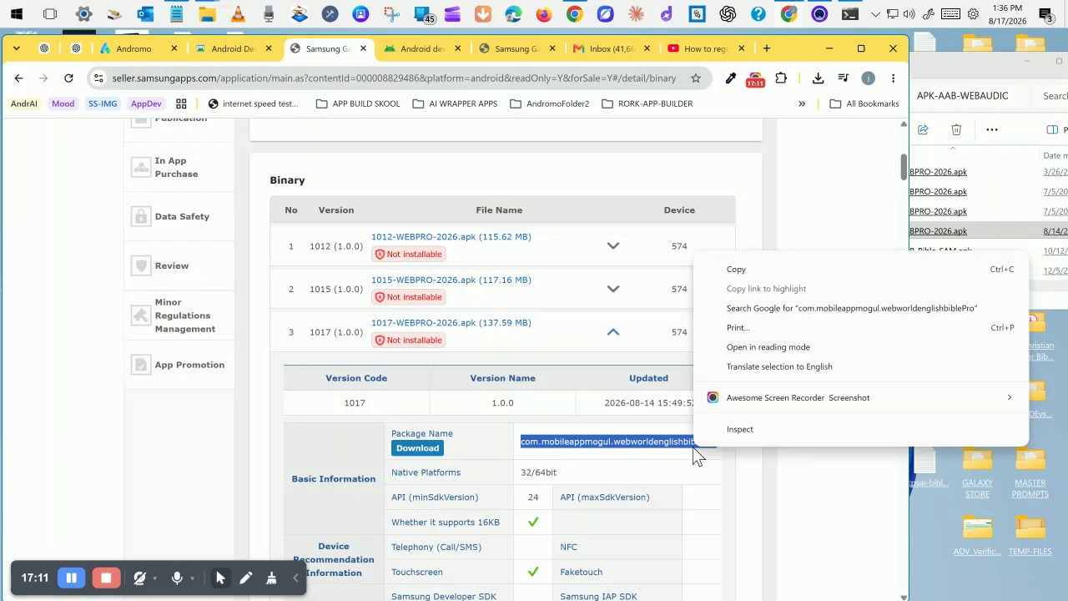
{"action": "left_click", "coordinate": [742, 268]}
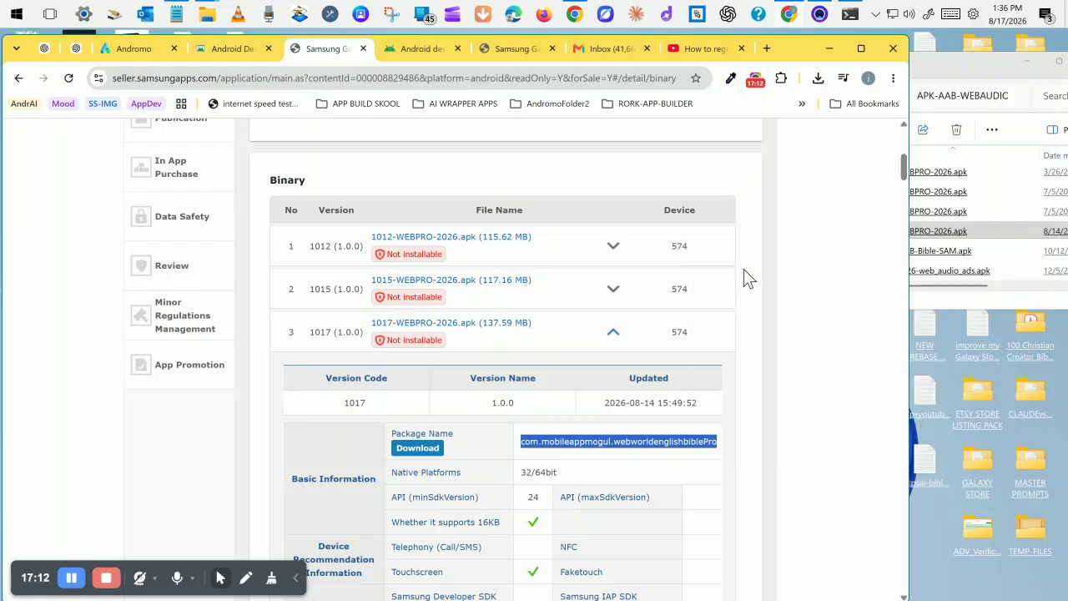
Check the package name shown in the Andromo WEBPro project, enlarging the page to 100% zoom.
{"action": "left_click", "coordinate": [141, 49]}
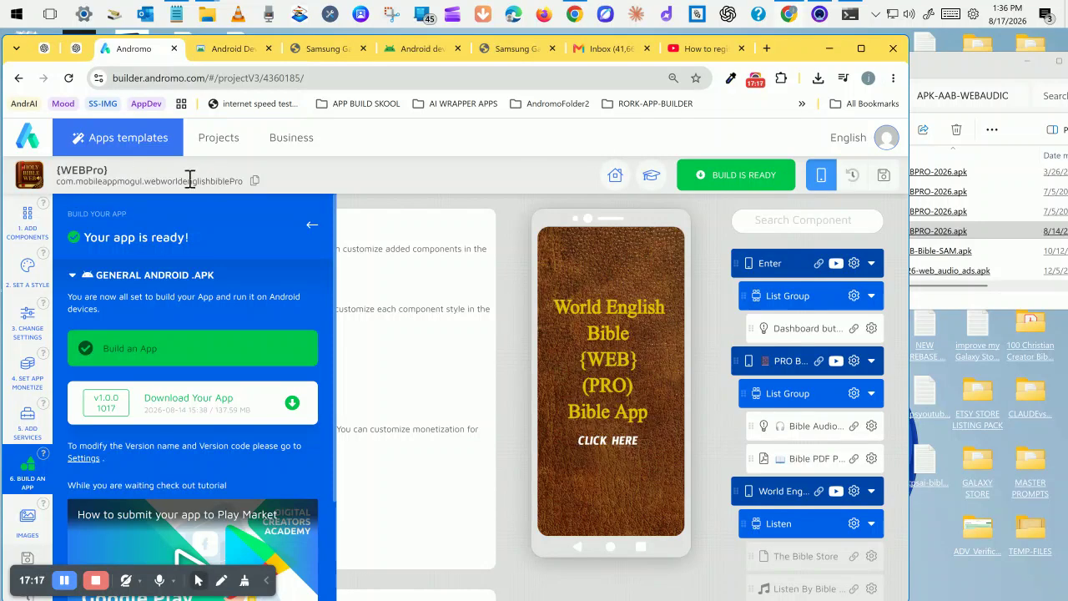
{"action": "left_click", "coordinate": [893, 77]}
{"action": "left_click", "coordinate": [852, 389]}
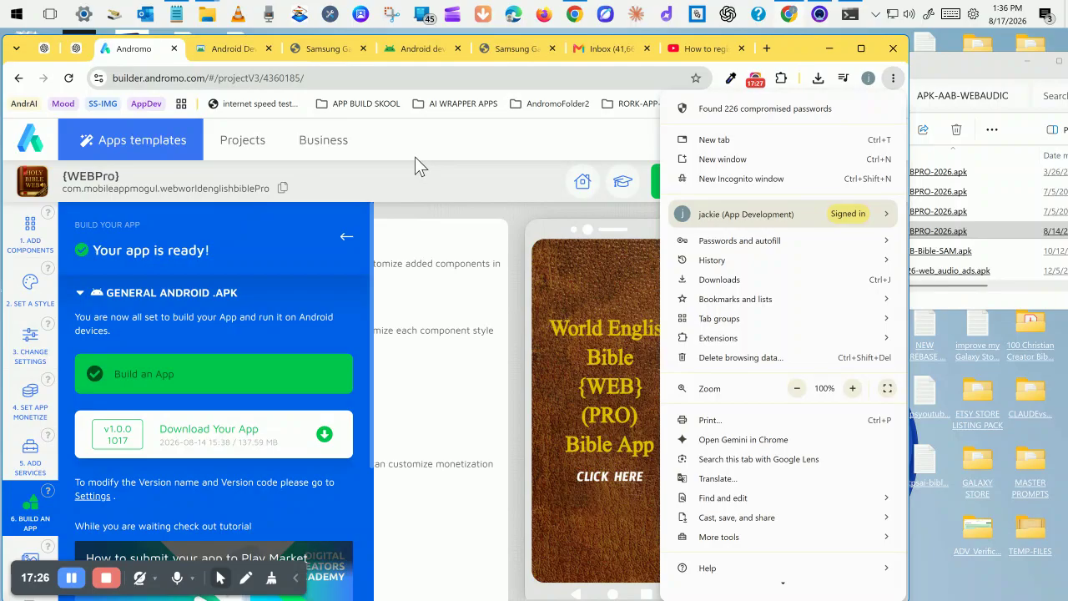
{"action": "left_click", "coordinate": [436, 158]}
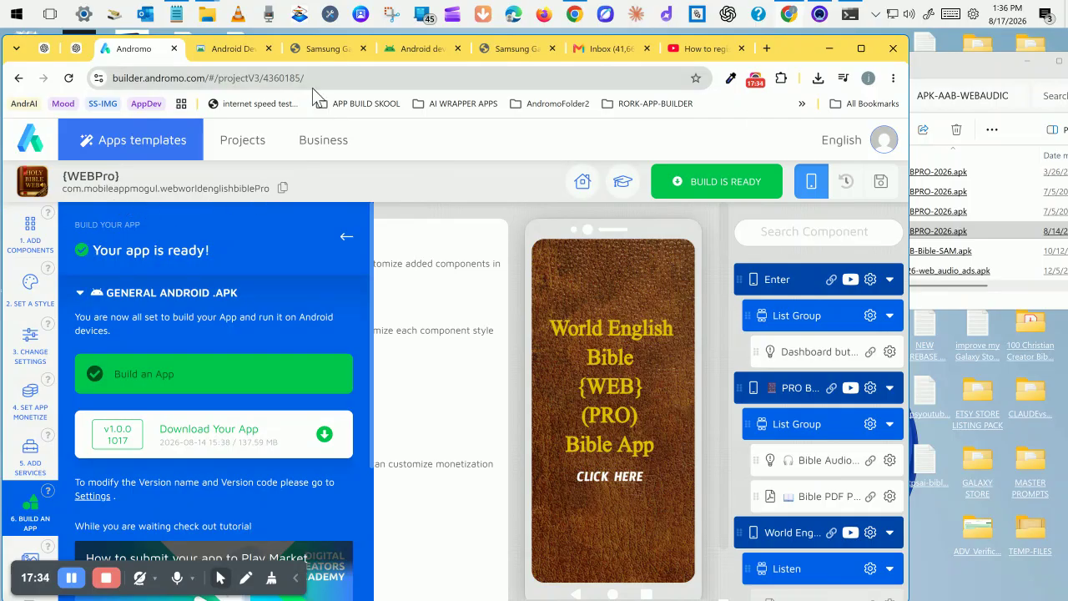
Back in Android Developer Console, enter the package name com.mobileappmogul.webworldenglishbiblePro in the registration form.
{"action": "left_click", "coordinate": [240, 55]}
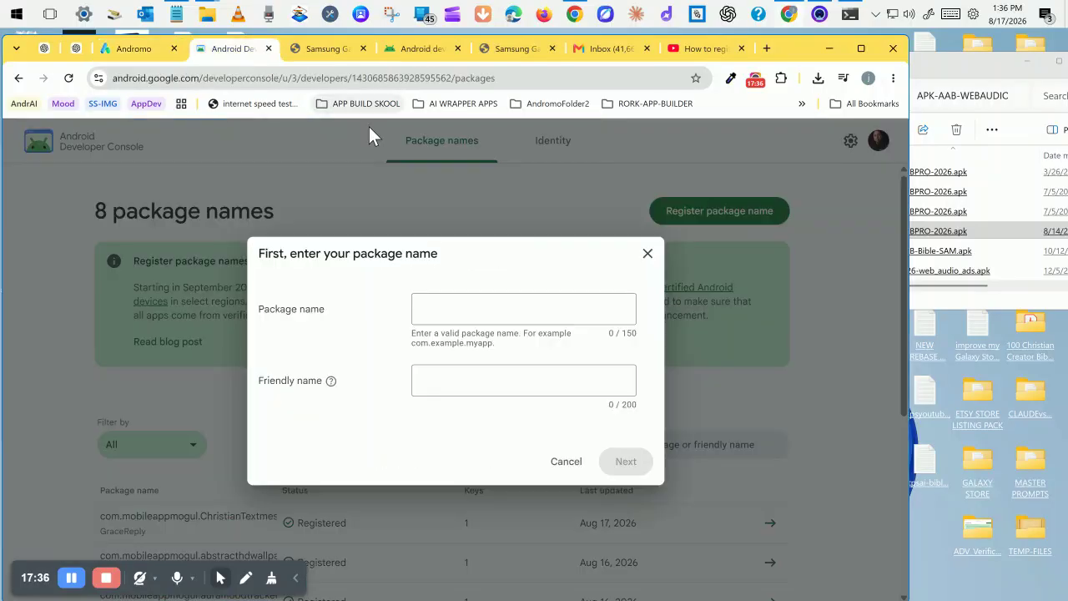
{"action": "left_click", "coordinate": [440, 307]}
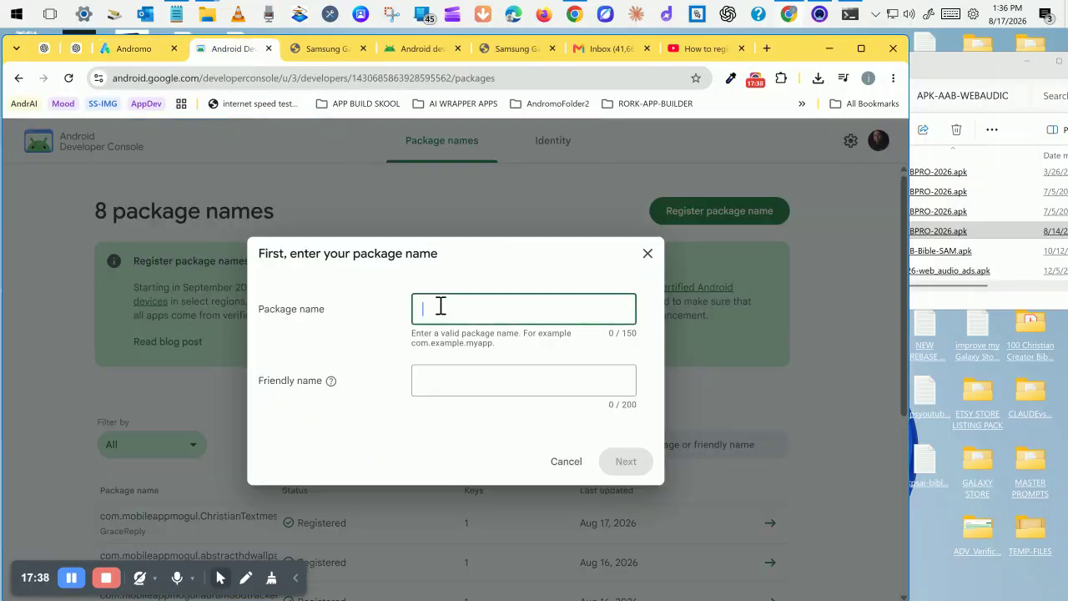
{"action": "key", "text": "ctrl+v"}
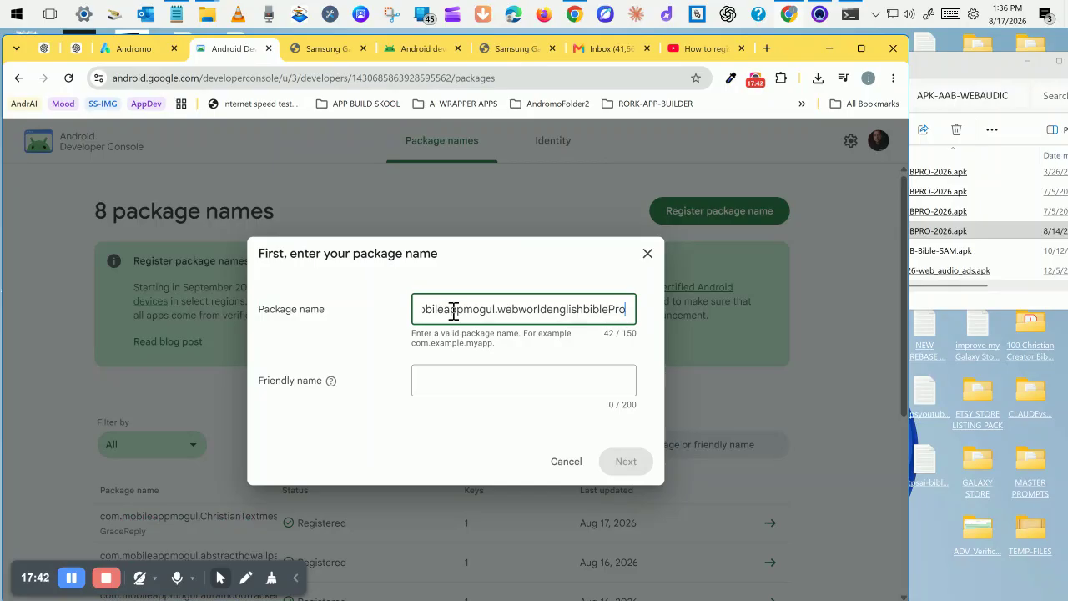
Set the friendly name to WEB Bible-PRO and continue to create the package name entry.
{"action": "left_click", "coordinate": [472, 381]}
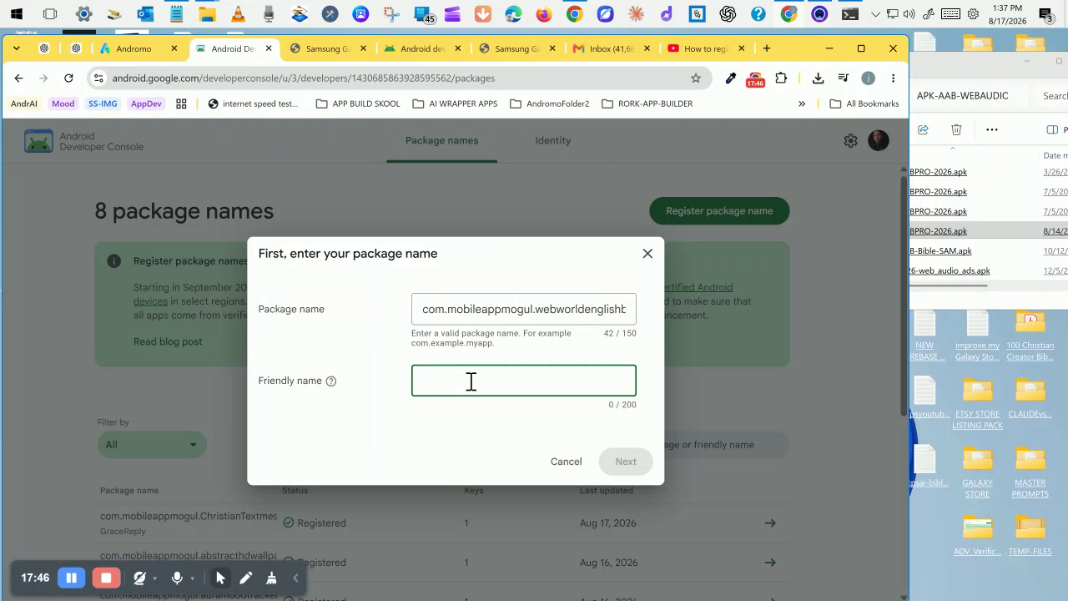
{"action": "type", "text": "WE"}
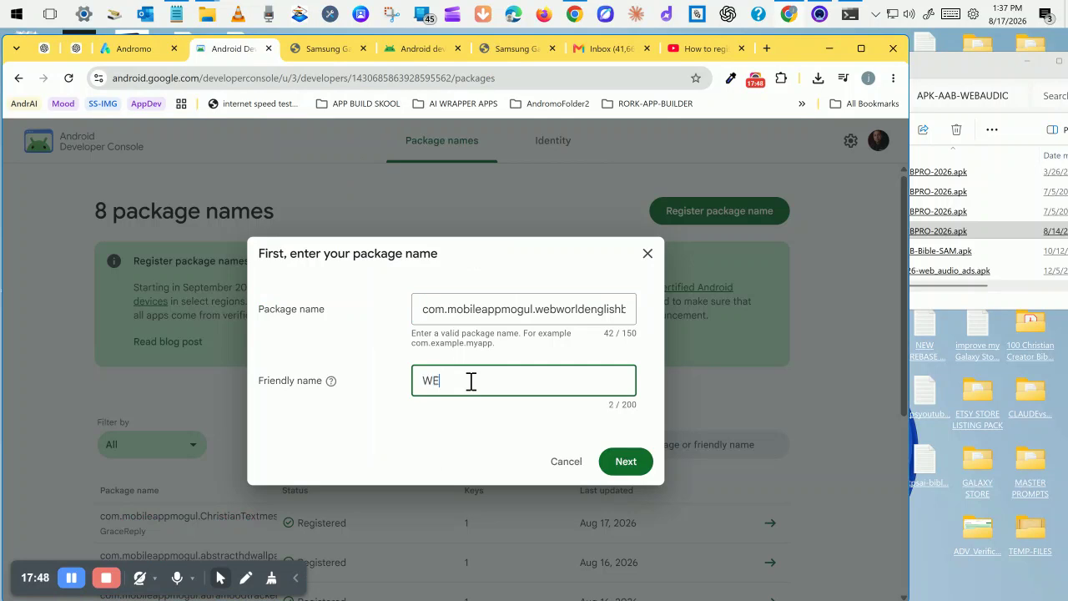
{"action": "type", "text": "B BiblePRO"}
{"action": "double_click", "coordinate": [475, 381]}
{"action": "left_click", "coordinate": [475, 381]}
{"action": "key", "text": "BackSpace"}
{"action": "type", "text": "-"}
{"action": "left_click", "coordinate": [632, 461]}
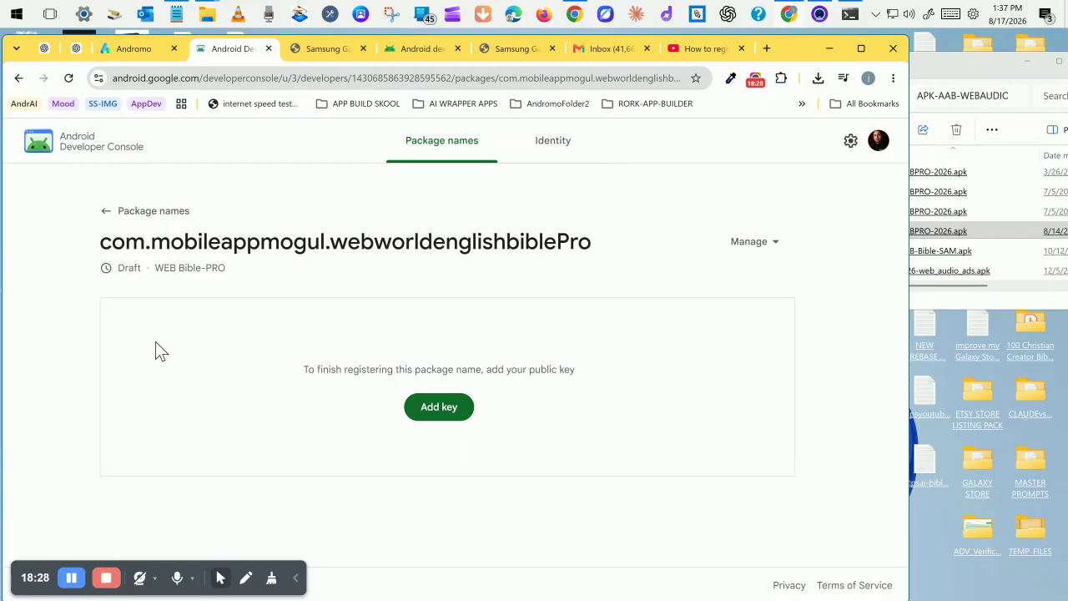
Open the form for adding the public key, and copy the APK's certificate SHA-256 digest from the Command Prompt output.
{"action": "left_click", "coordinate": [440, 407]}
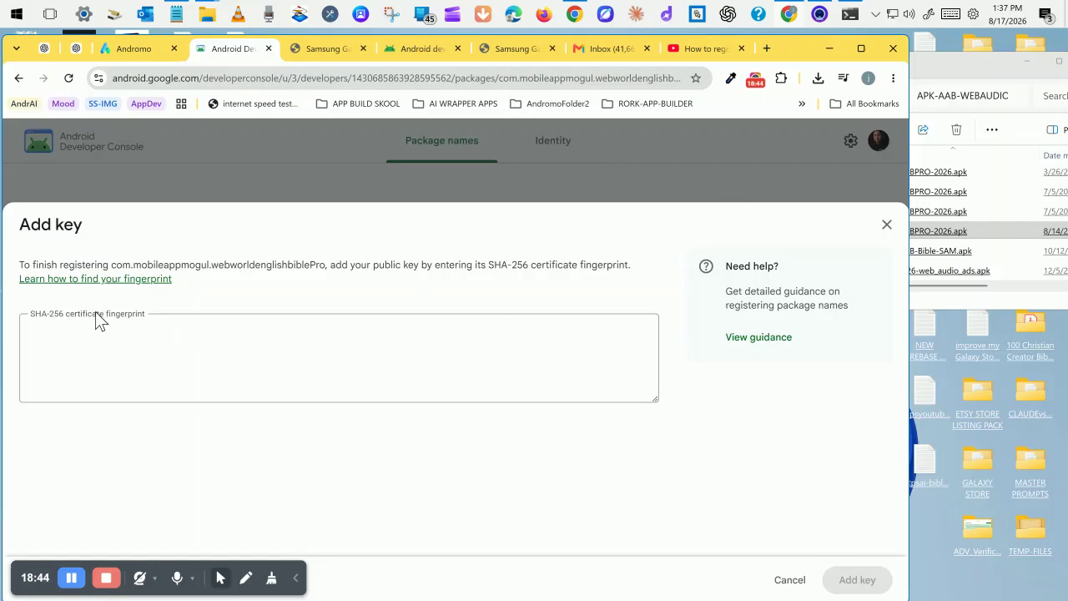
{"action": "left_click", "coordinate": [849, 15]}
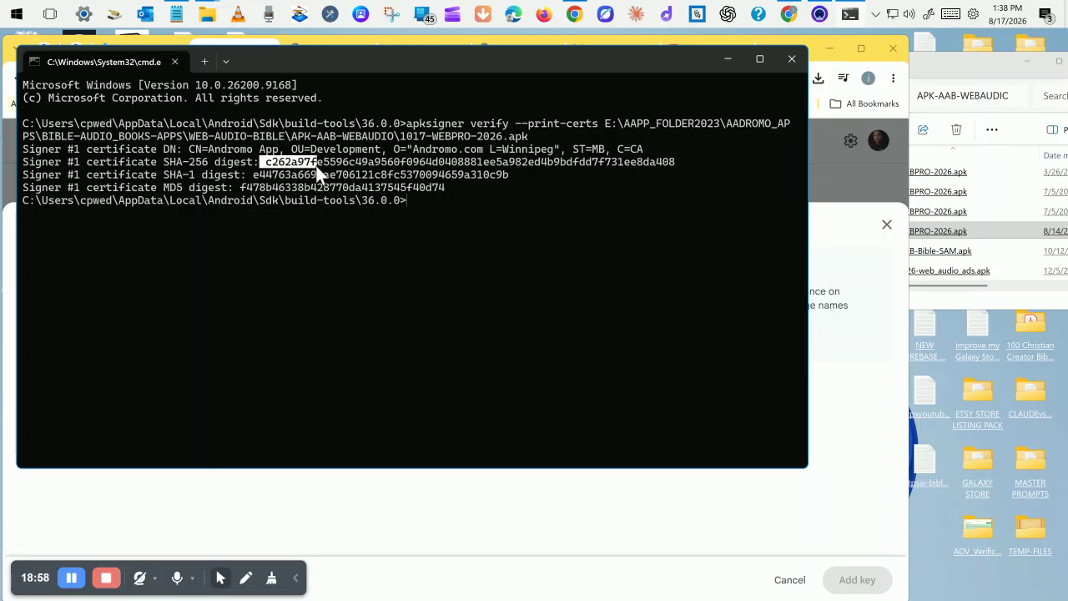
{"action": "left_click_drag", "start_coordinate": [415, 166], "coordinate": [662, 162]}
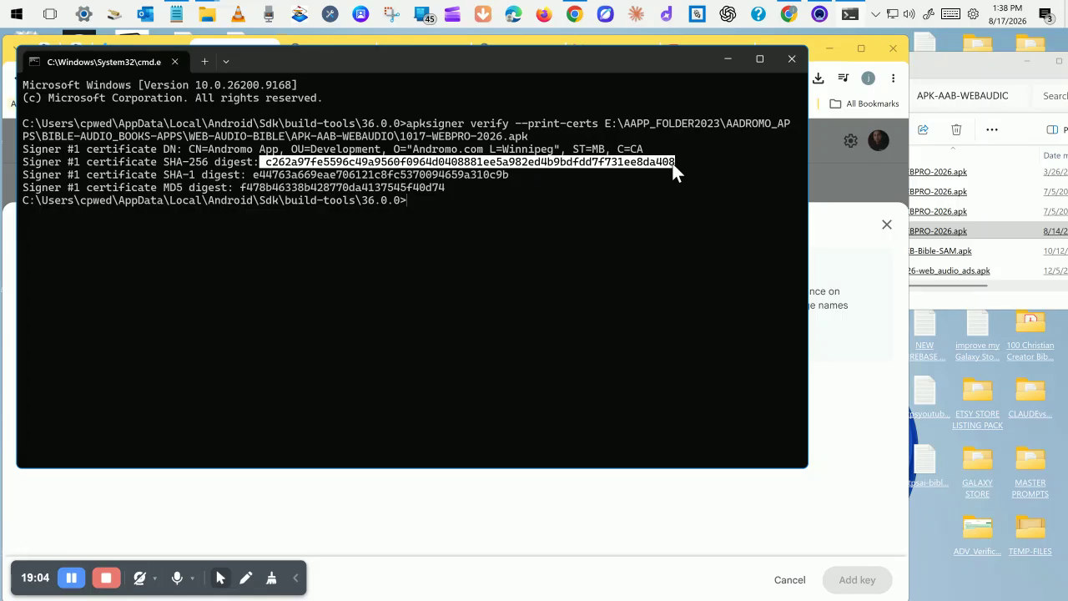
{"action": "key", "text": "ctrl+c"}
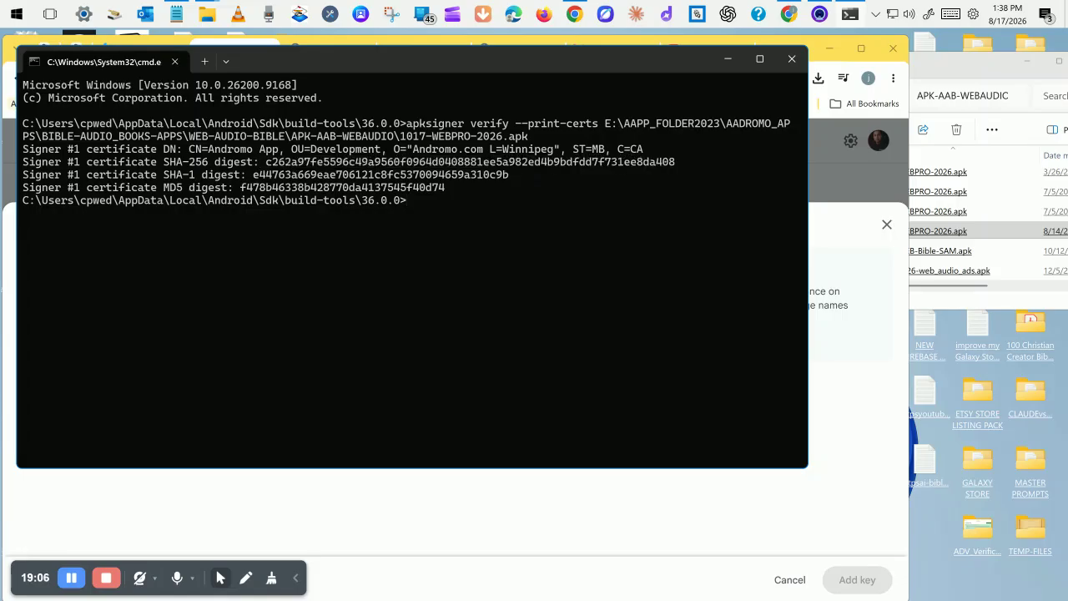
Paste the copied SHA-256 certificate fingerprint into the Add key form, delete its leading space, and add the key.
{"action": "left_click", "coordinate": [847, 286]}
{"action": "left_click", "coordinate": [95, 336]}
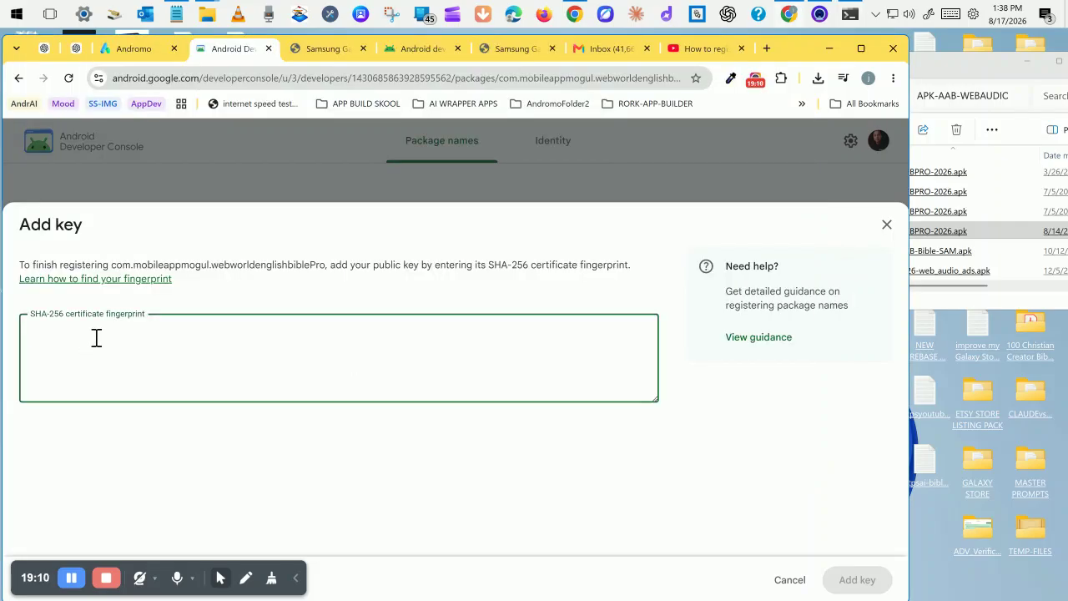
{"action": "key", "text": "ctrl+v"}
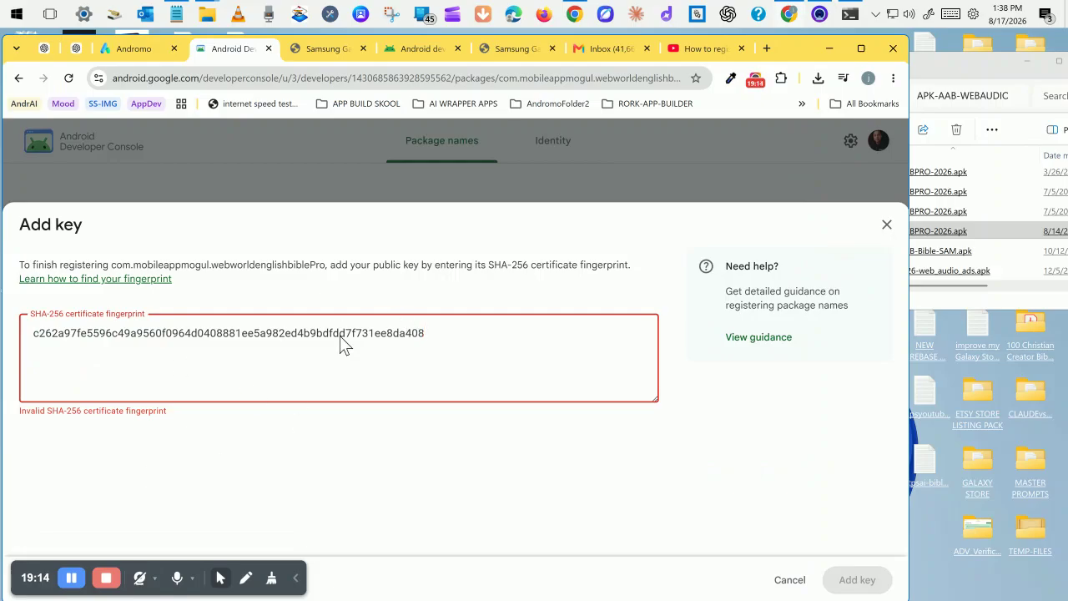
{"action": "left_click", "coordinate": [30, 333]}
{"action": "key", "text": "BackSpace"}
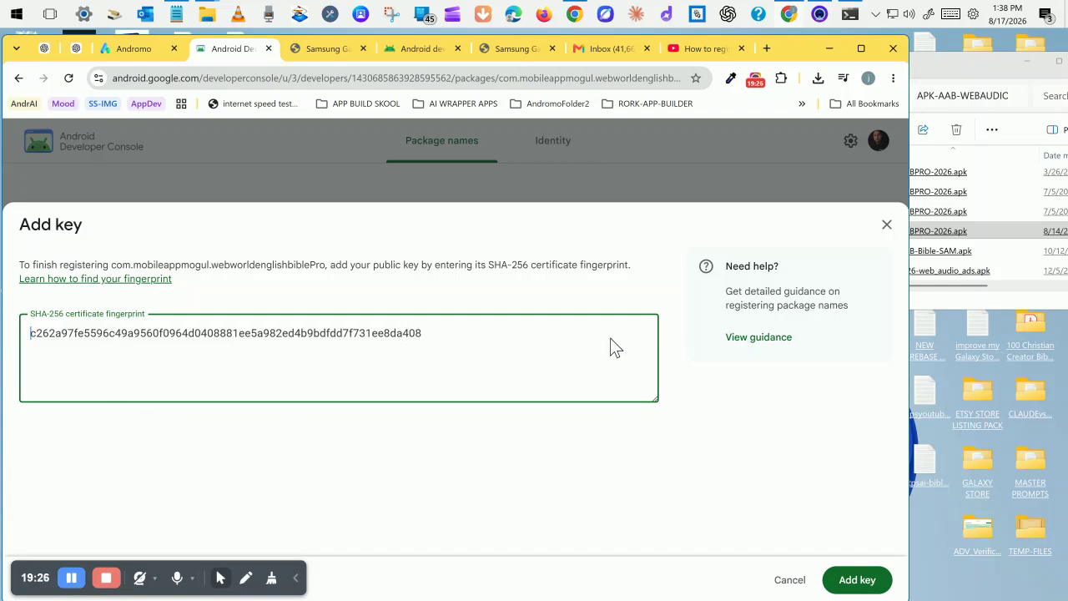
{"action": "left_click", "coordinate": [857, 579]}
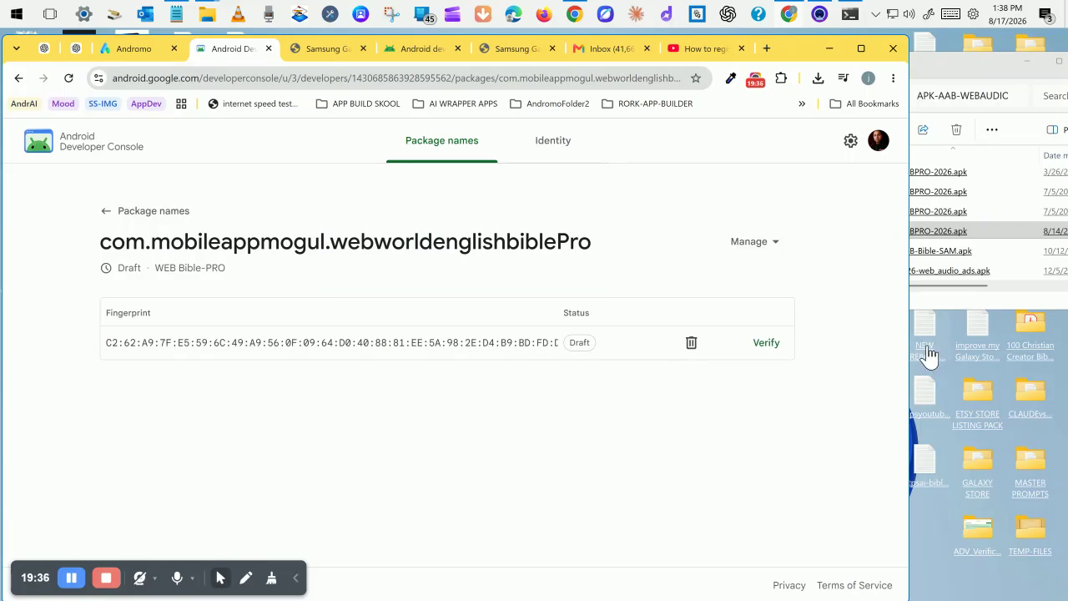
Start verifying the draft fingerprint and try to upload 1017-WEBPRO-2026.apk as the verification APK.
{"action": "left_click", "coordinate": [766, 355]}
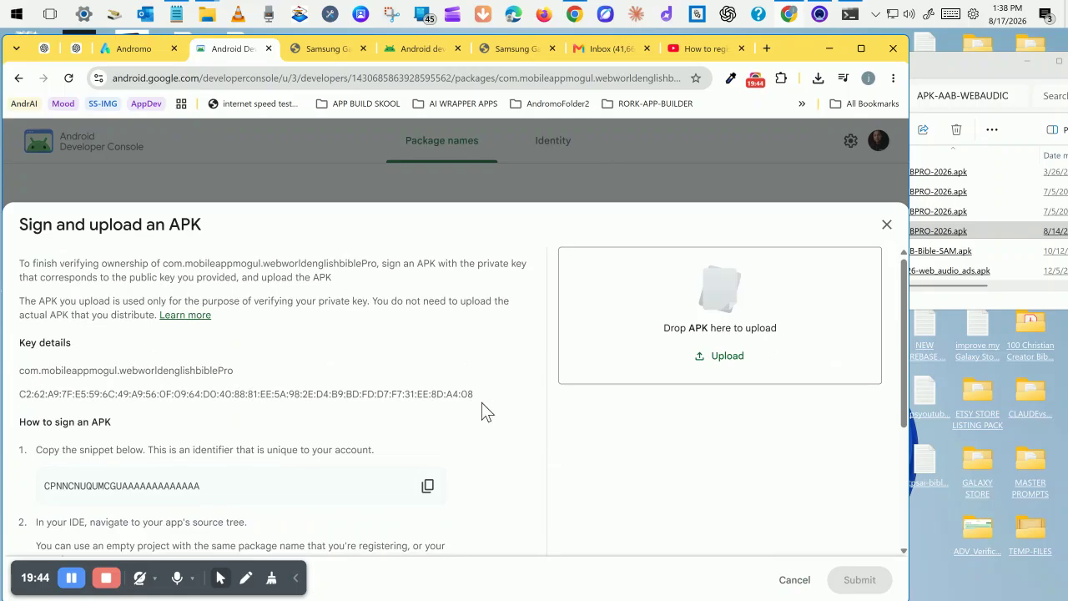
{"action": "left_click", "coordinate": [969, 66]}
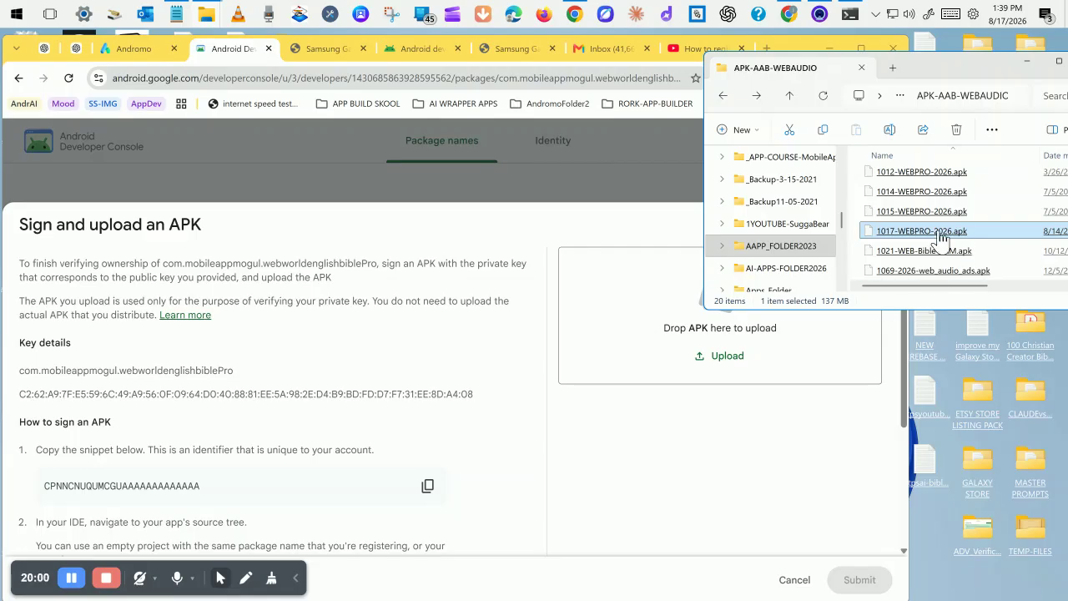
{"action": "left_click_drag", "start_coordinate": [941, 239], "coordinate": [673, 341]}
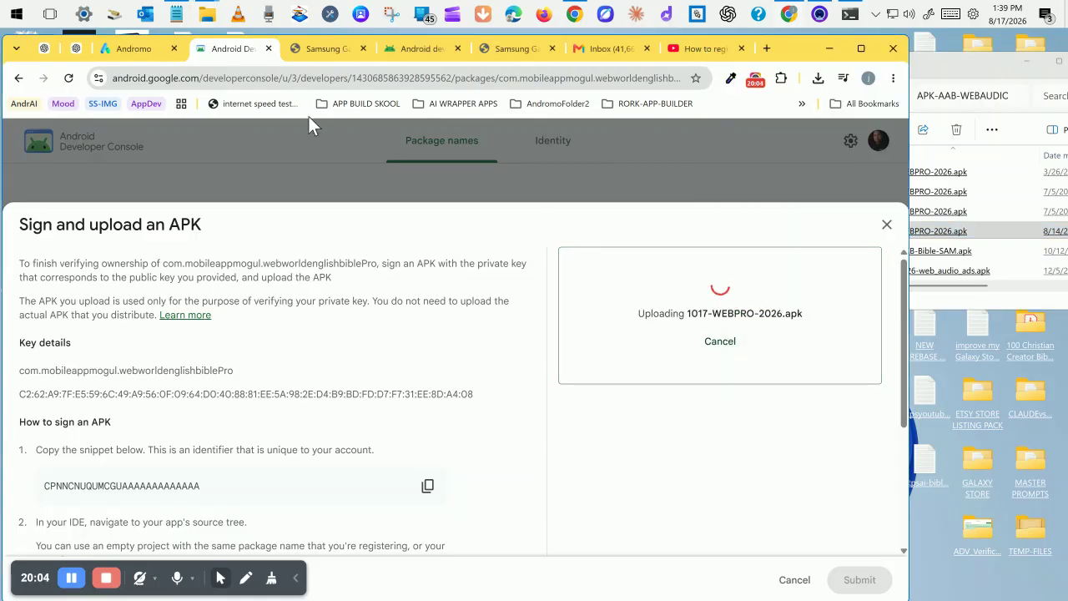
Review the Notepad checklist for existing Andromo apps, highlight the item about copying the Google ownership snippet, and minimize the notes.
{"action": "left_click", "coordinate": [175, 14]}
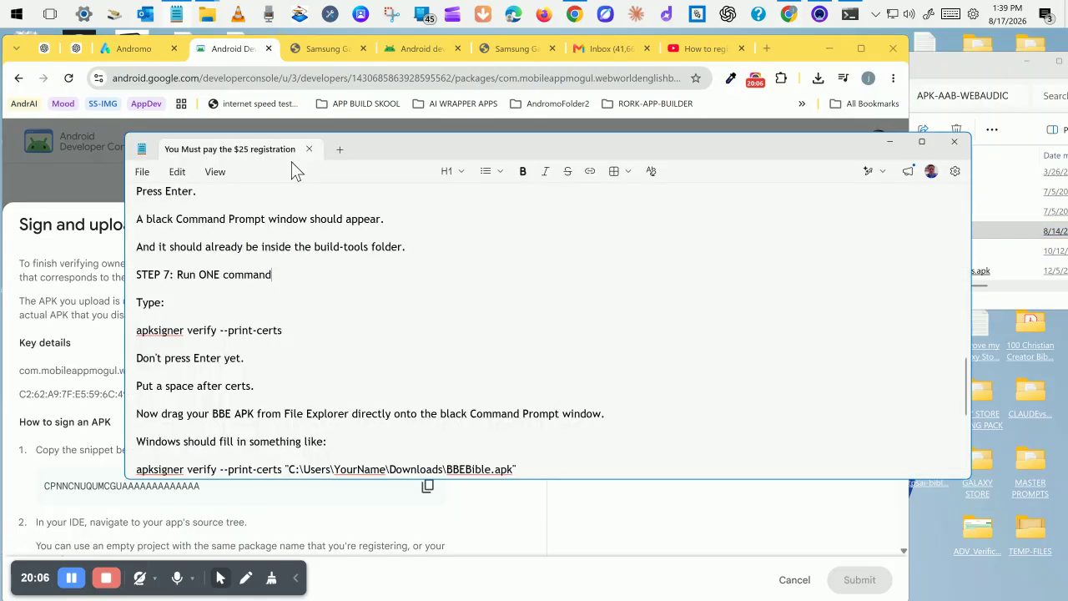
{"action": "scroll", "coordinate": [350, 291], "scroll_direction": "up", "scroll_amount": 15}
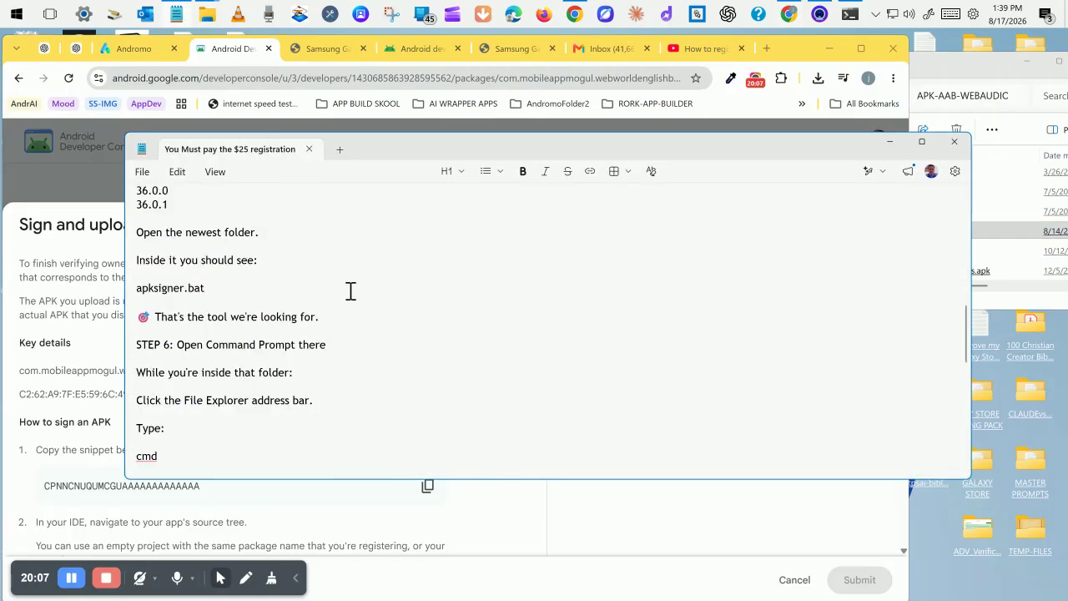
{"action": "scroll", "coordinate": [350, 291], "scroll_direction": "up", "scroll_amount": 5}
{"action": "scroll", "coordinate": [340, 298], "scroll_direction": "down", "scroll_amount": 2}
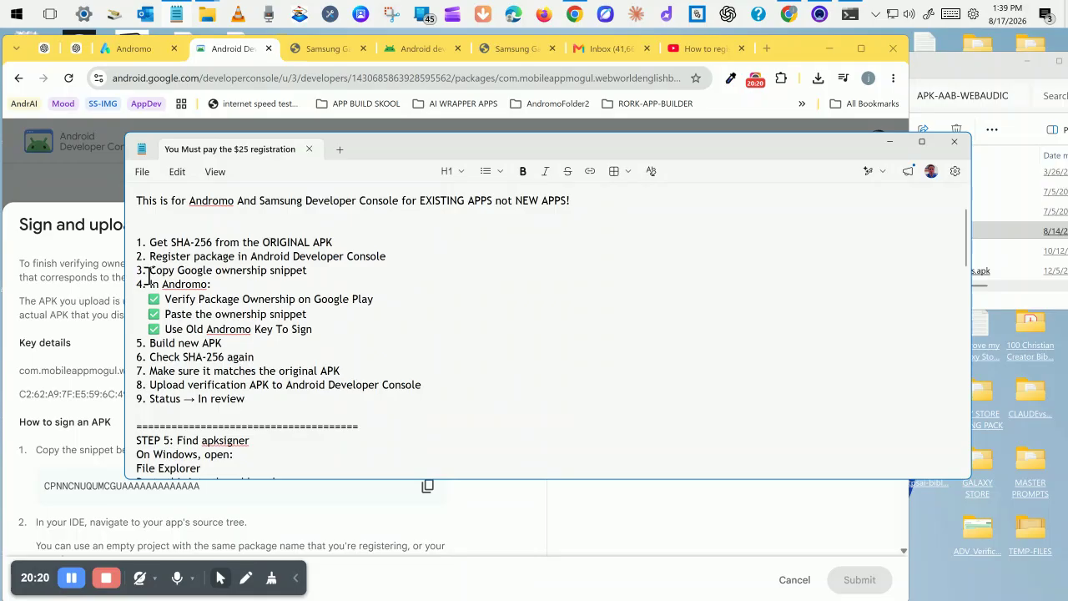
{"action": "left_click_drag", "start_coordinate": [149, 275], "coordinate": [324, 276]}
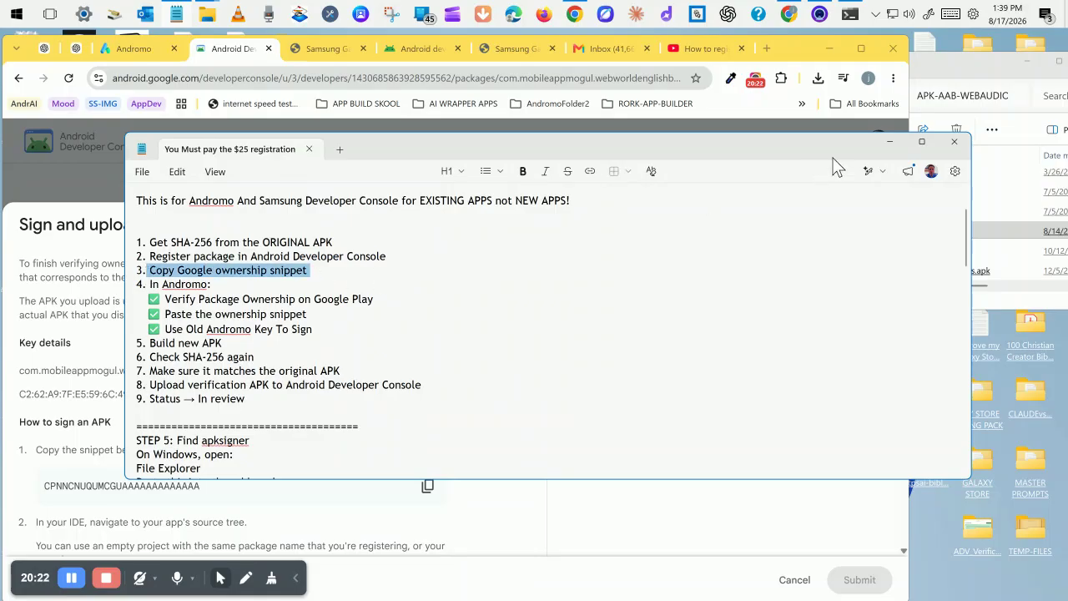
{"action": "left_click", "coordinate": [889, 144]}
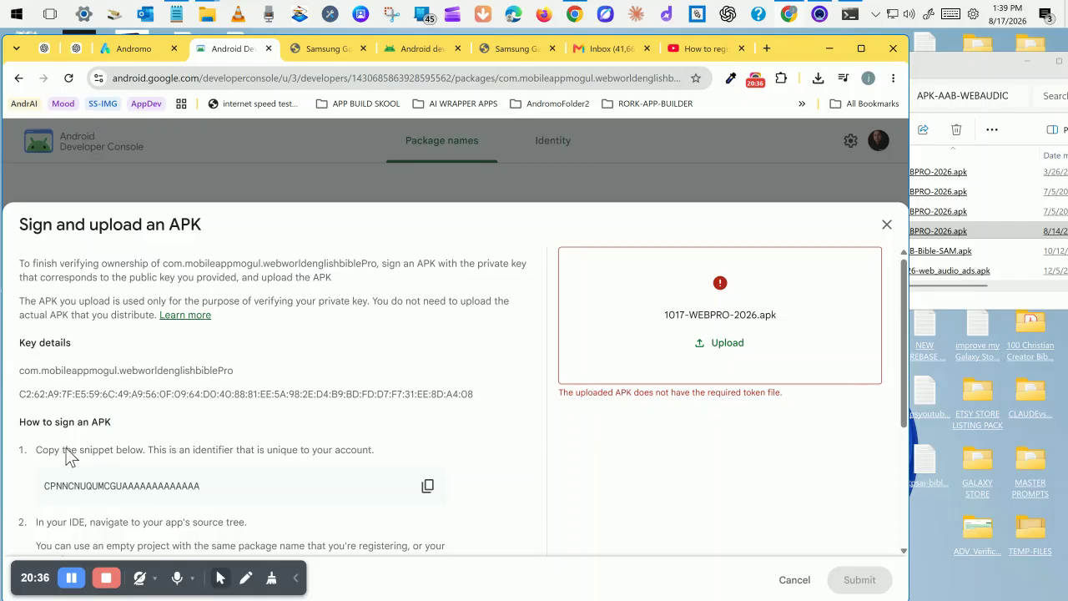
Copy the ownership snippet from the APK signing instructions, and return to the package names list to check the WEB Bible-PRO entry.
{"action": "left_click", "coordinate": [428, 491]}
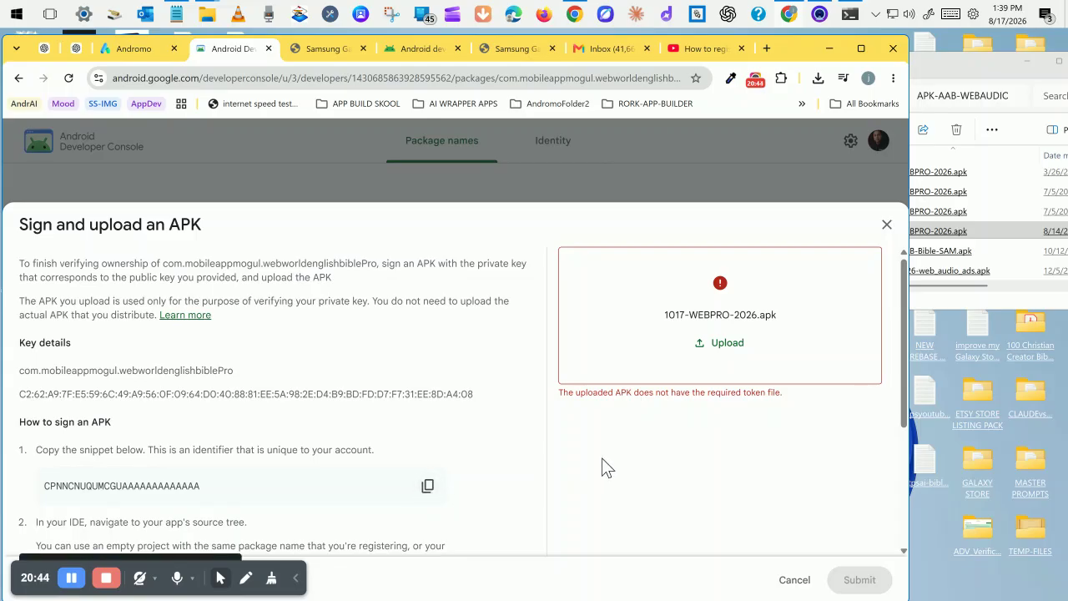
{"action": "left_click", "coordinate": [888, 224]}
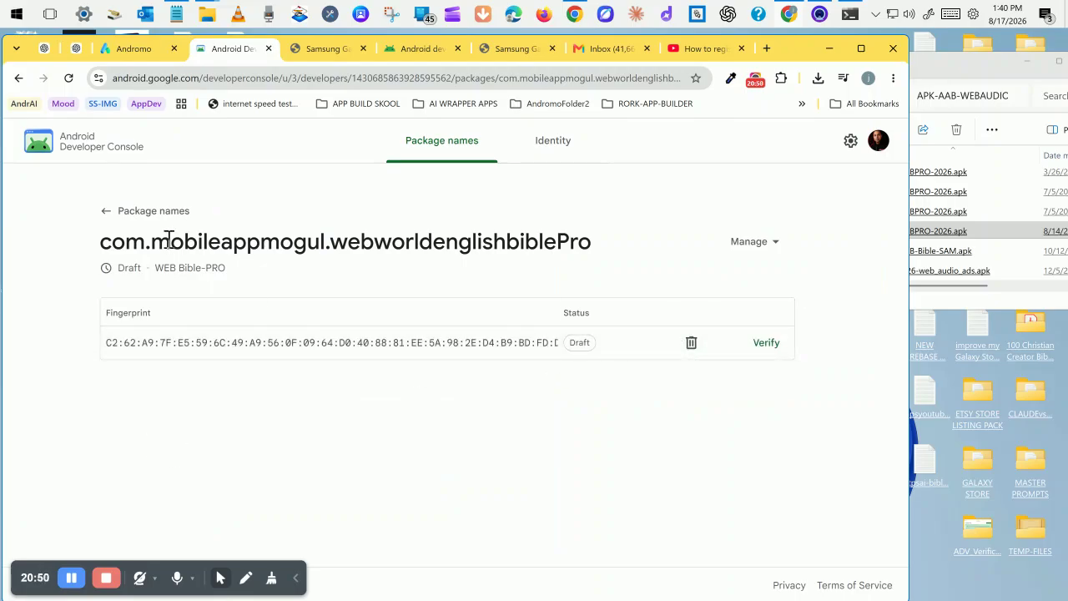
{"action": "left_click", "coordinate": [151, 211]}
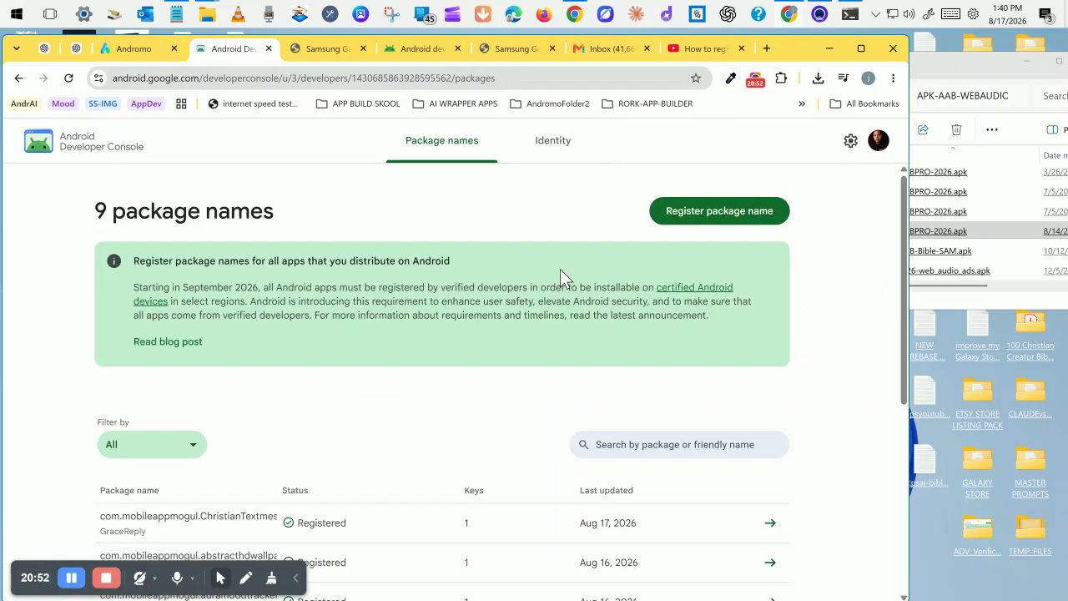
{"action": "scroll", "coordinate": [561, 284], "scroll_direction": "down", "scroll_amount": 5}
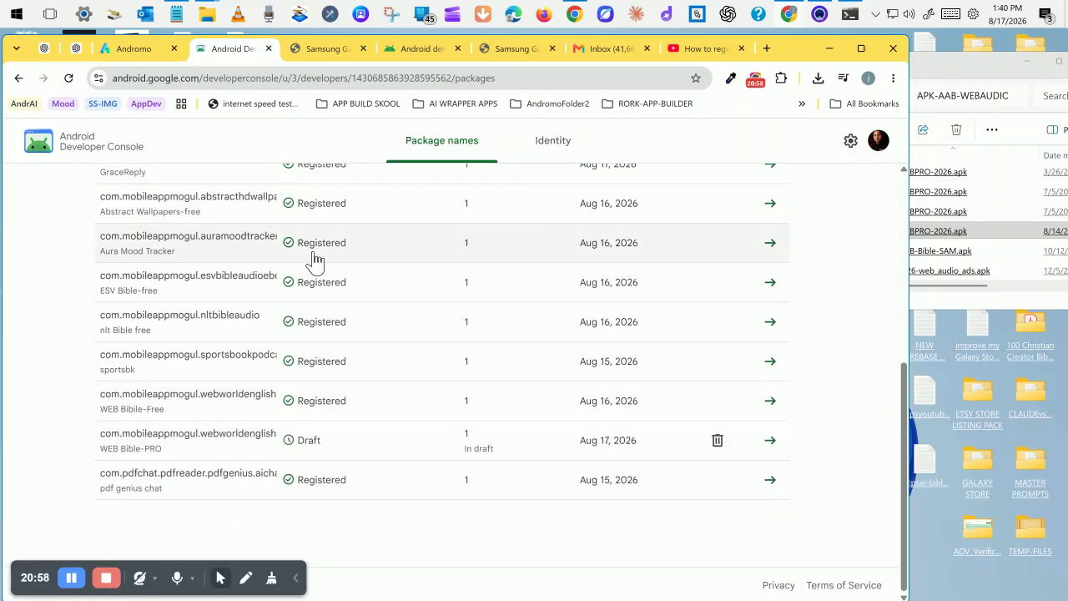
Switch to the Andromo WEBPro project, open its settings, and enable Use Old Andromo Key to Sign.
{"action": "left_click", "coordinate": [129, 49]}
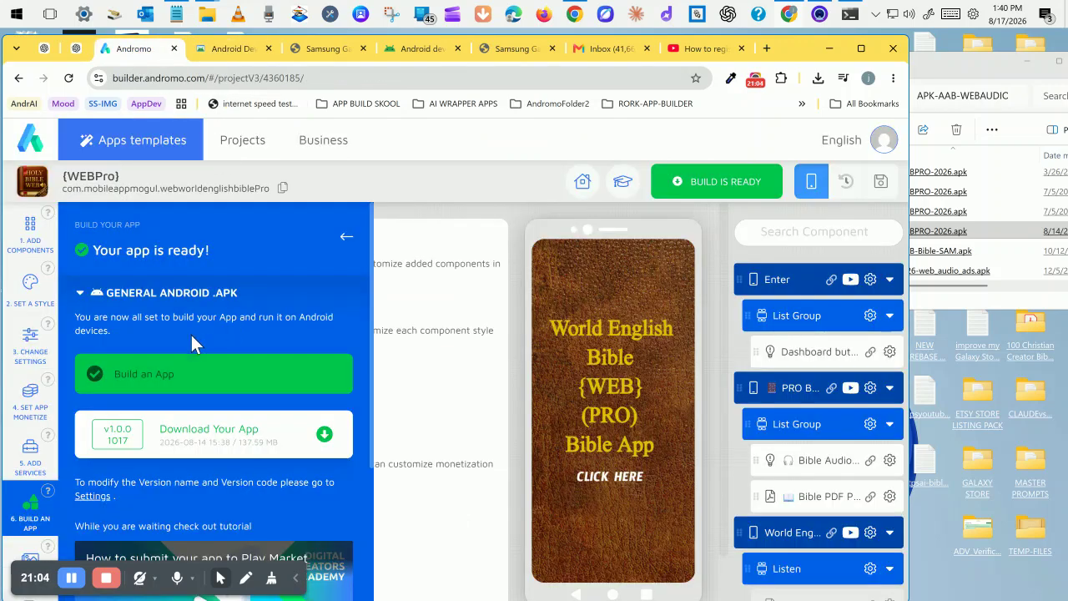
{"action": "scroll", "coordinate": [193, 323], "scroll_direction": "down", "scroll_amount": 3}
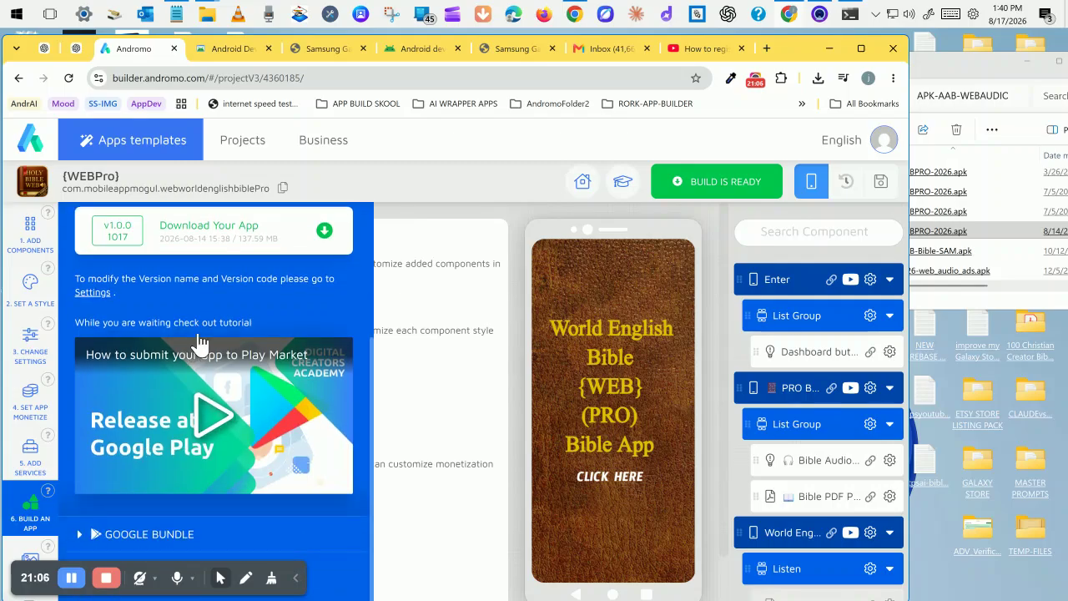
{"action": "scroll", "coordinate": [238, 309], "scroll_direction": "up", "scroll_amount": 1}
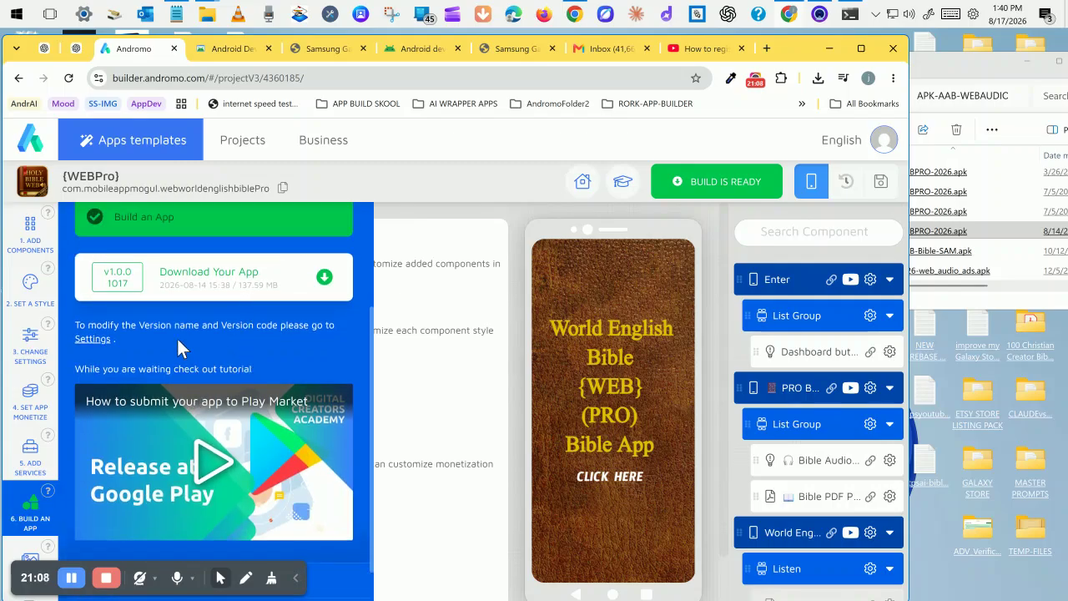
{"action": "left_click", "coordinate": [96, 342]}
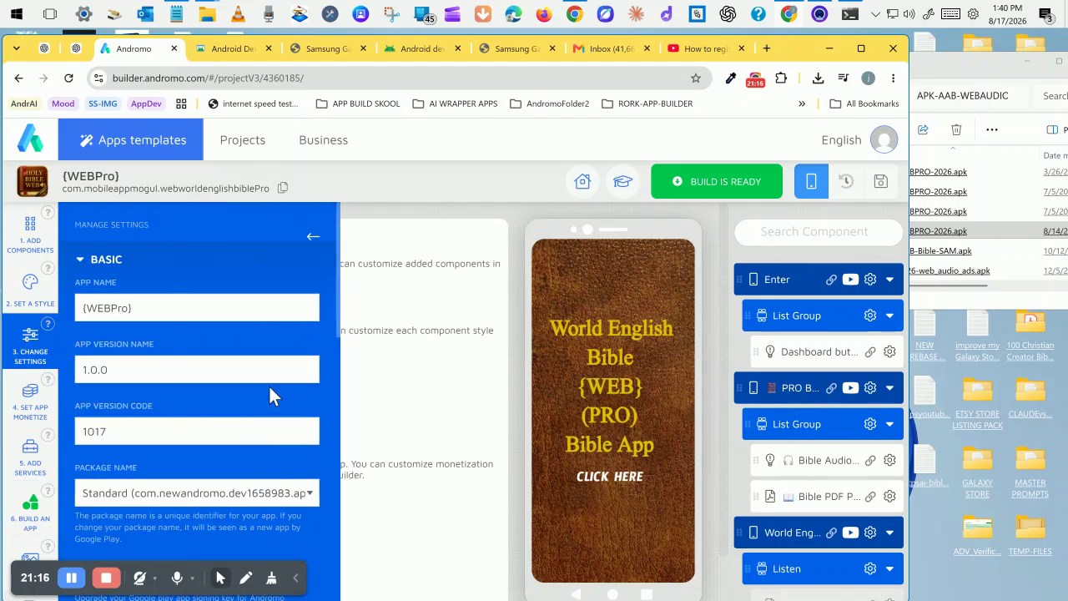
{"action": "scroll", "coordinate": [269, 384], "scroll_direction": "down", "scroll_amount": 3}
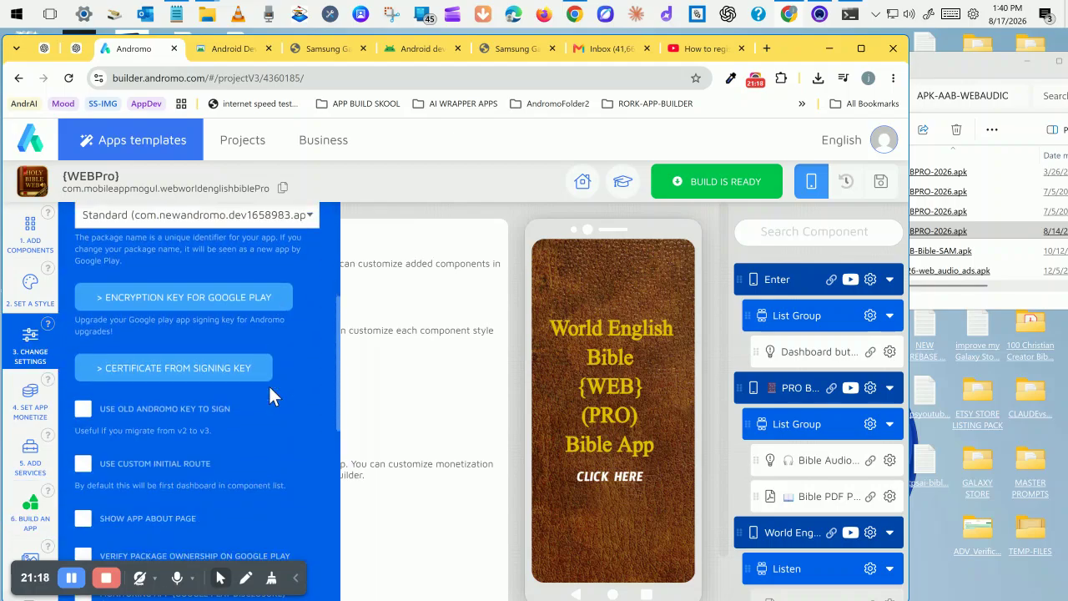
{"action": "scroll", "coordinate": [268, 384], "scroll_direction": "down", "scroll_amount": 1}
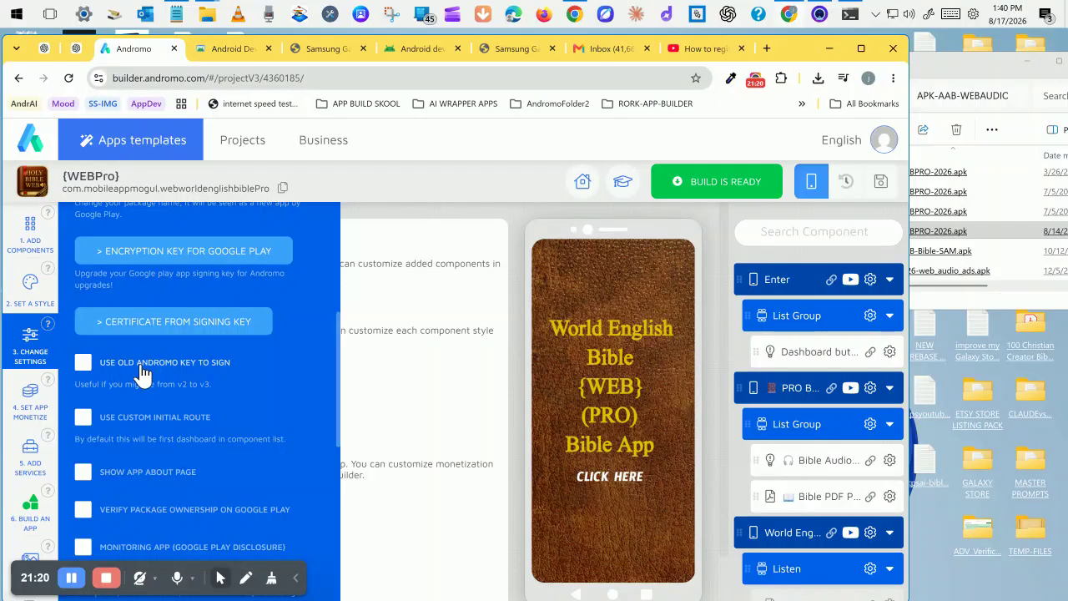
{"action": "left_click", "coordinate": [83, 363]}
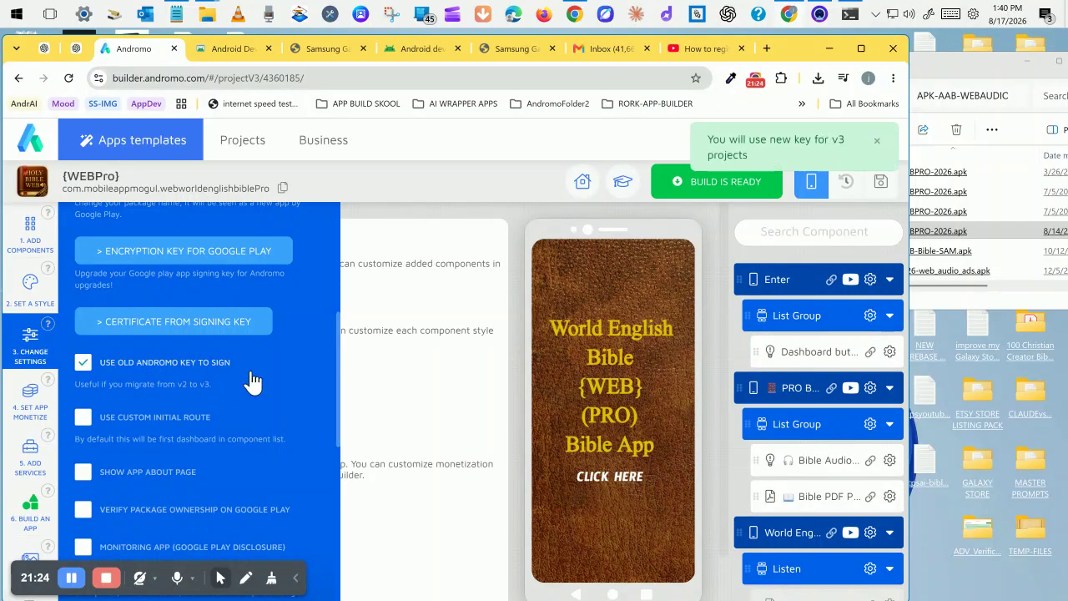
Enable Verify Package Ownership on Google Play and paste the copied token into the Google Play Ownership Snippet field.
{"action": "scroll", "coordinate": [252, 379], "scroll_direction": "down", "scroll_amount": 1}
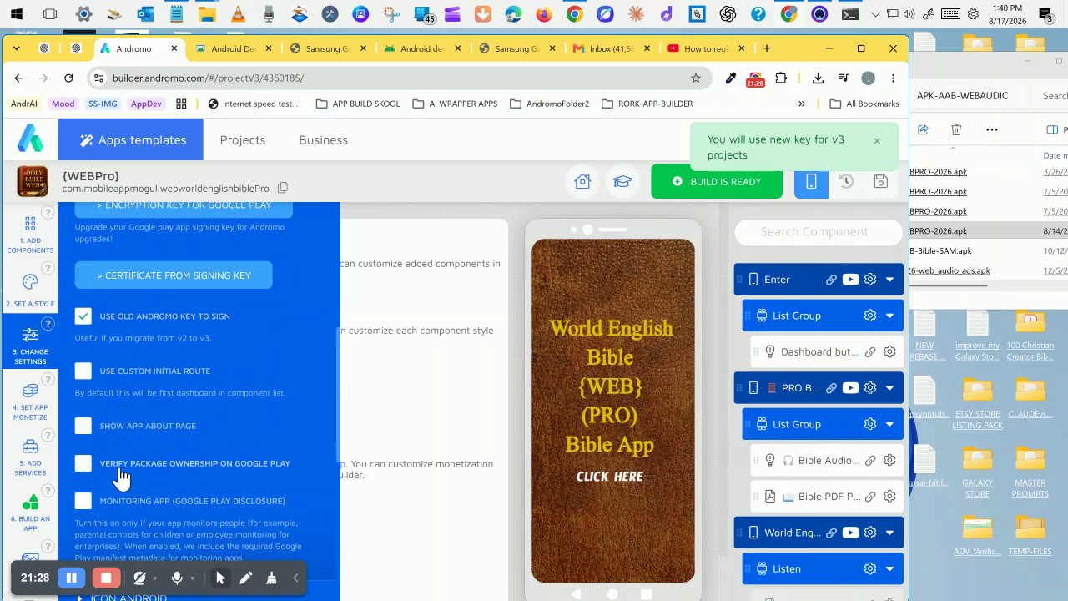
{"action": "left_click", "coordinate": [210, 471]}
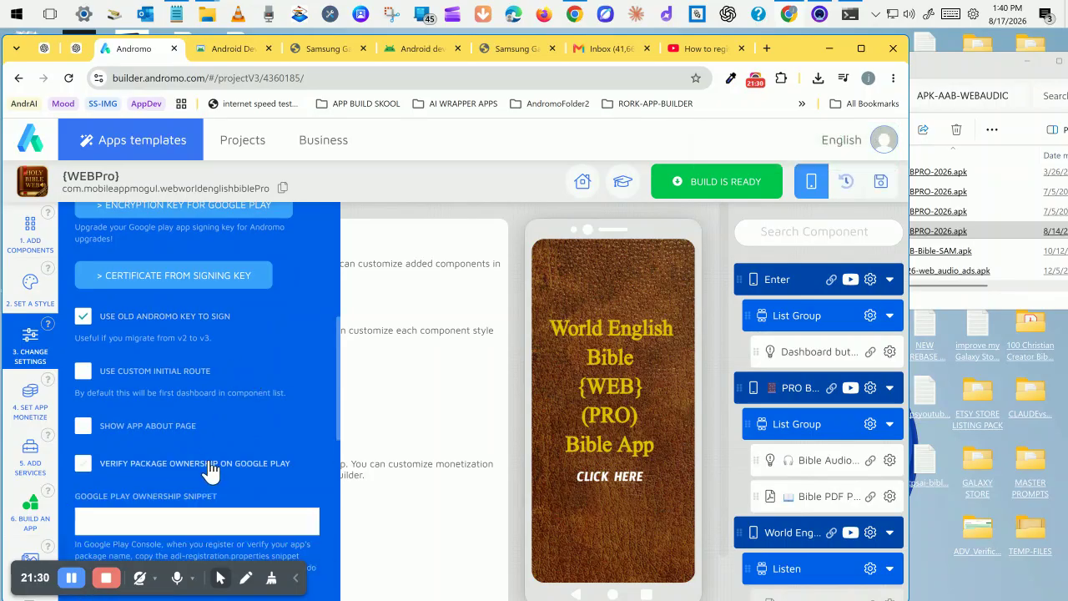
{"action": "left_click", "coordinate": [155, 524]}
{"action": "key", "text": "ctrl+v"}
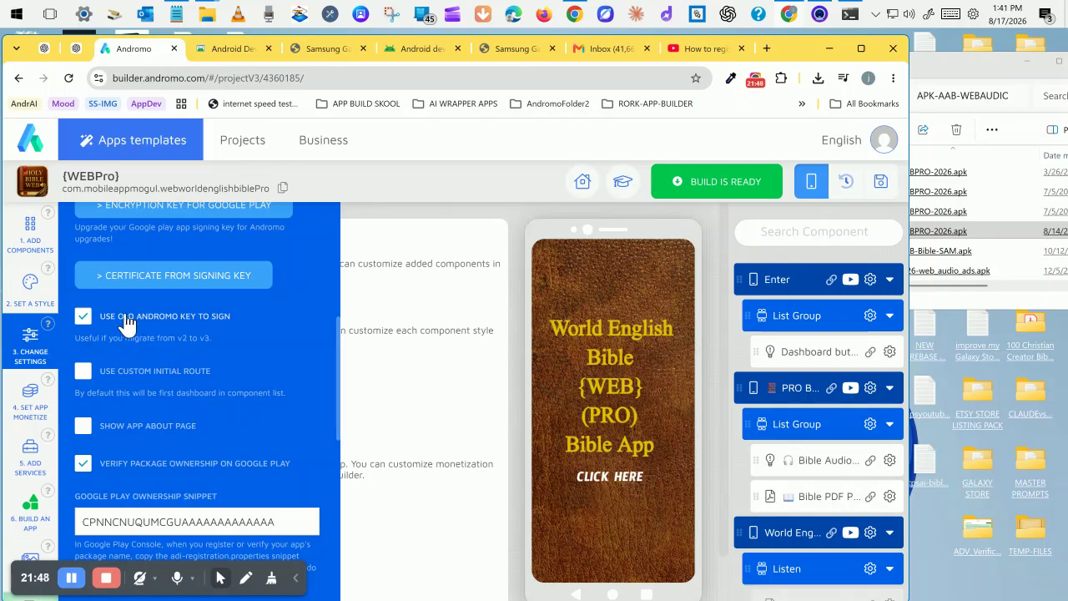
Switch Use Old Andromo Key to Sign off and on again.
{"action": "left_click", "coordinate": [172, 323]}
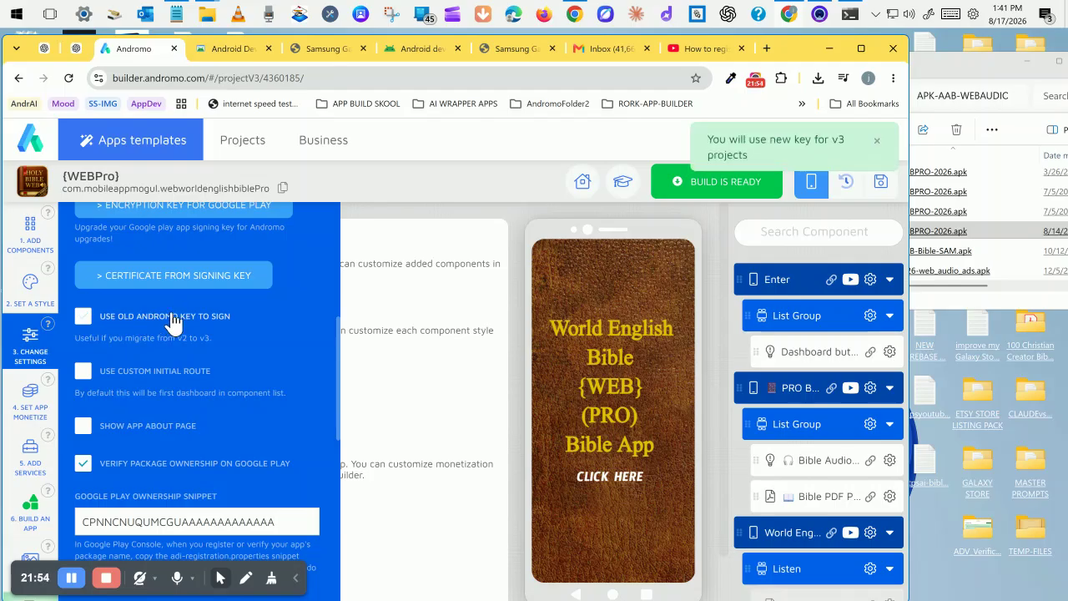
{"action": "left_click", "coordinate": [172, 323]}
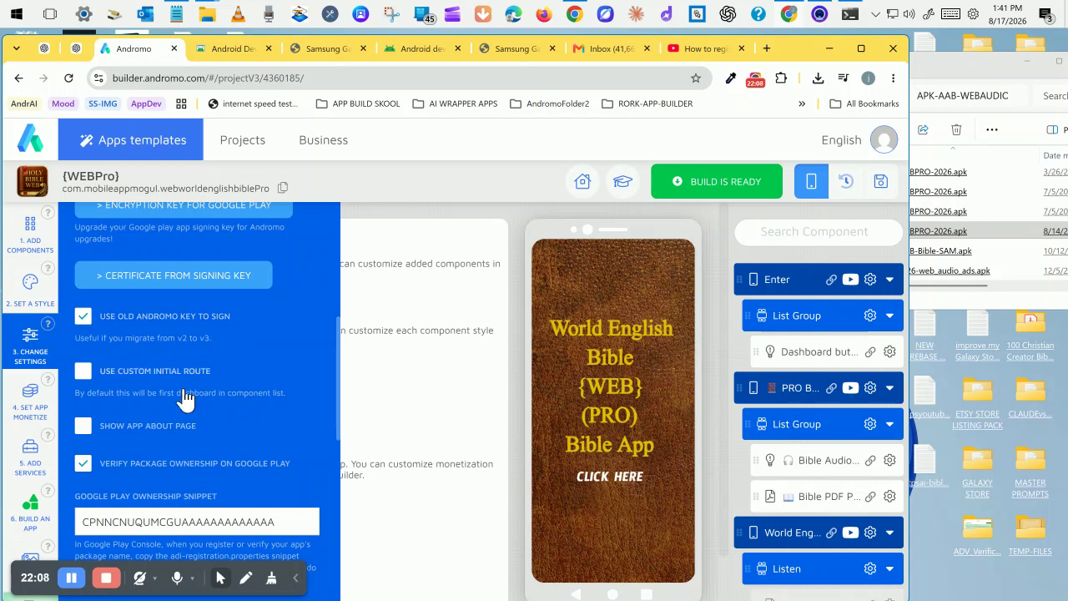
Save the WEBPro project changes and build a new general Android APK.
{"action": "scroll", "coordinate": [179, 420], "scroll_direction": "down", "scroll_amount": 1}
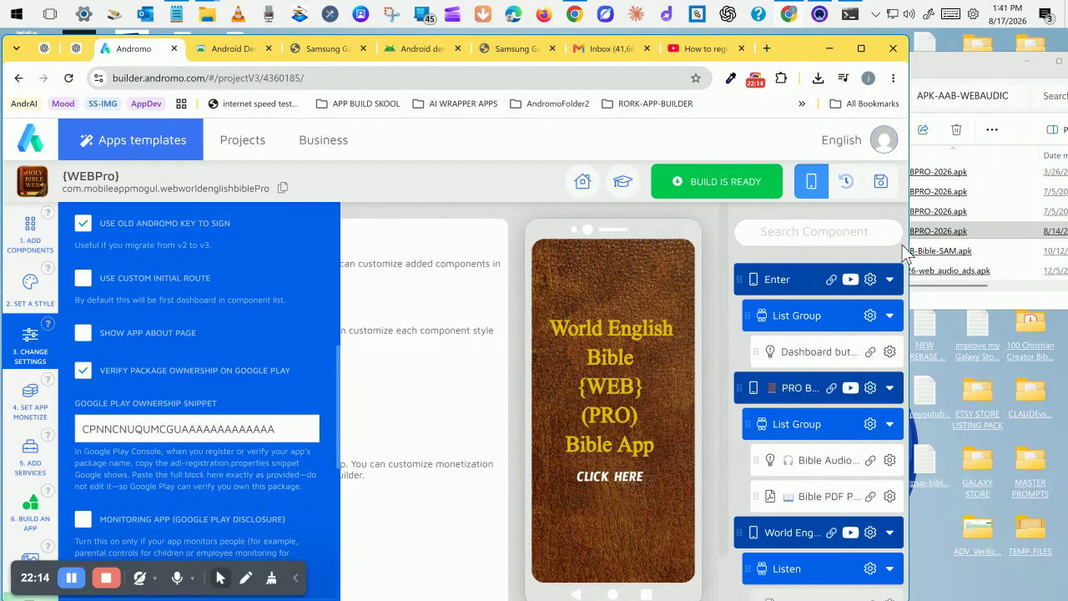
{"action": "left_click", "coordinate": [881, 184]}
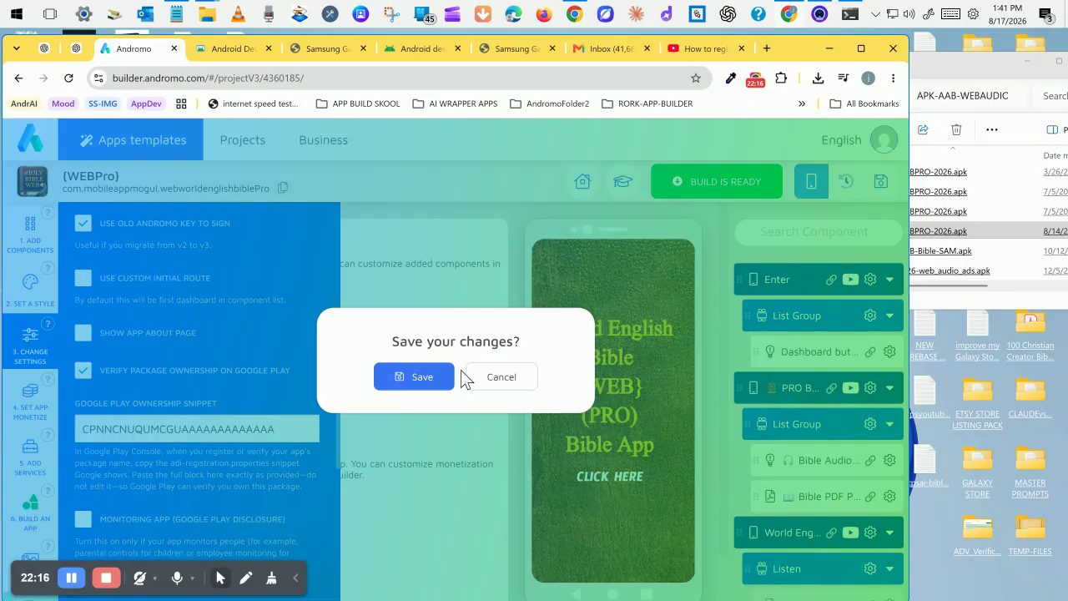
{"action": "left_click", "coordinate": [422, 380]}
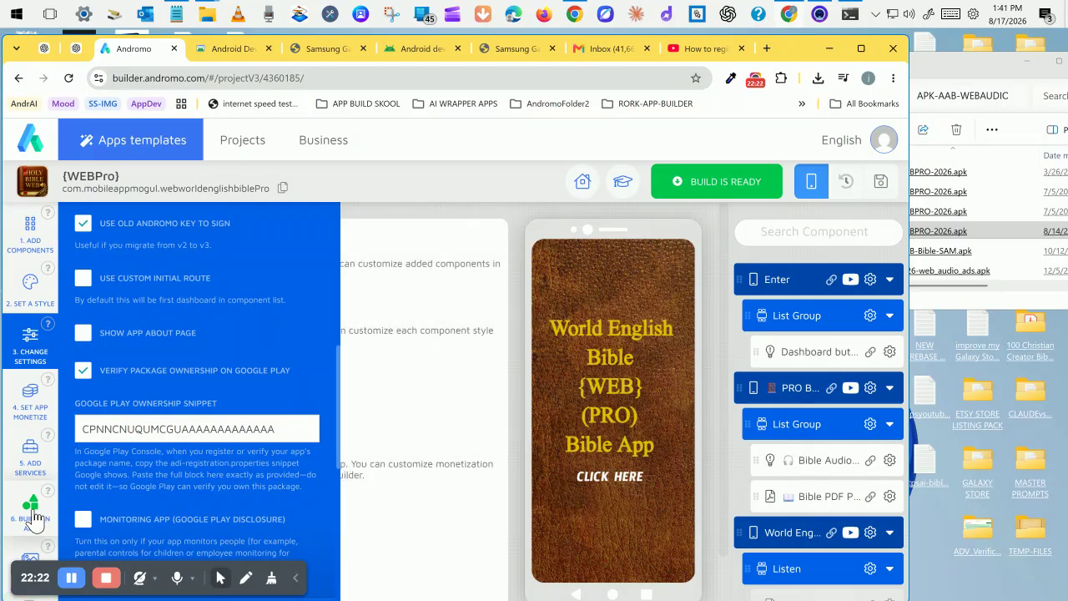
{"action": "left_click", "coordinate": [33, 520]}
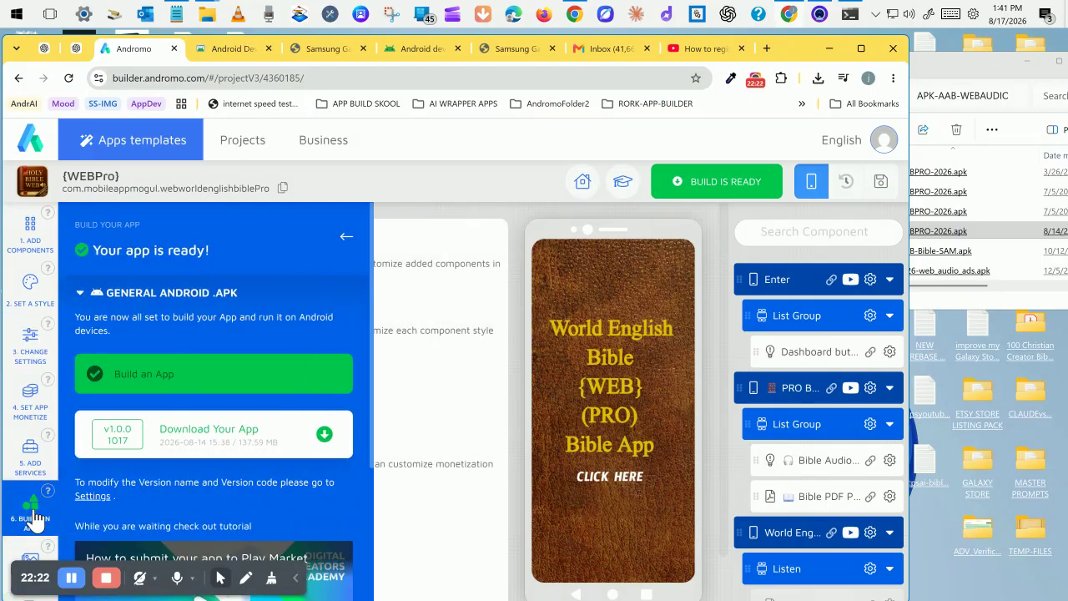
{"action": "left_click", "coordinate": [239, 375]}
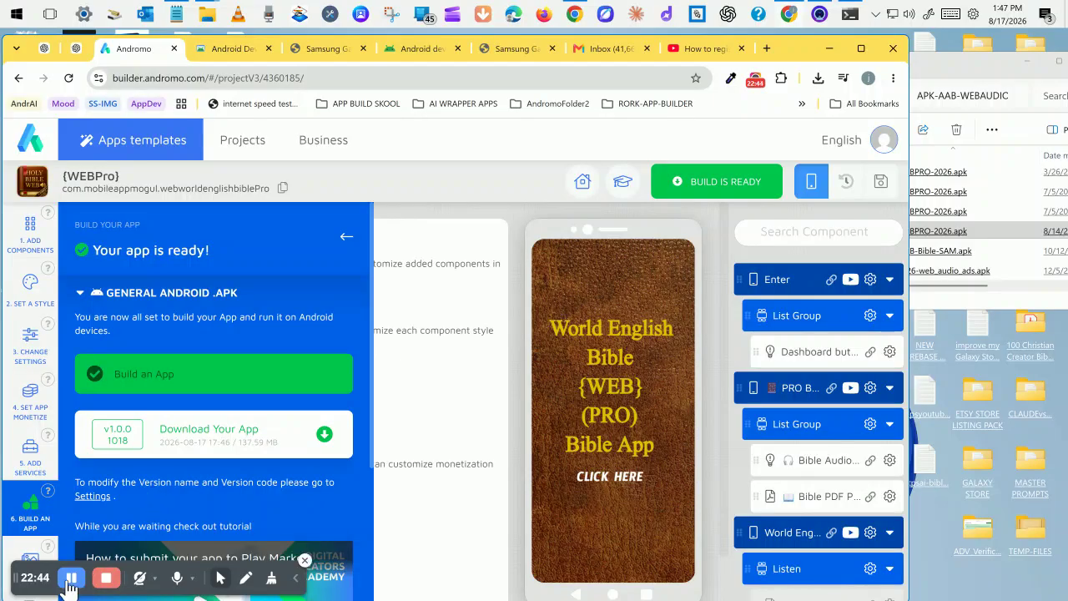
Download the built WEBPro APK and browse the save location to AAPP_FOLDER2023 > AADROMO_APPS > BIBLE-AUDIO_BOOKS-APPS.
{"action": "left_click", "coordinate": [201, 441]}
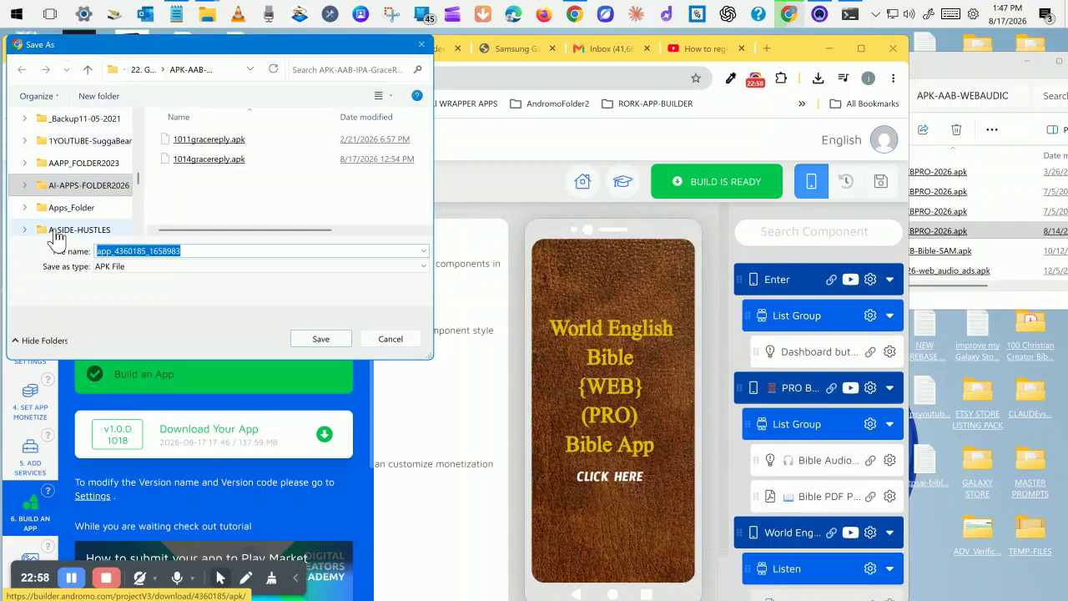
{"action": "scroll", "coordinate": [54, 227], "scroll_direction": "up", "scroll_amount": 10}
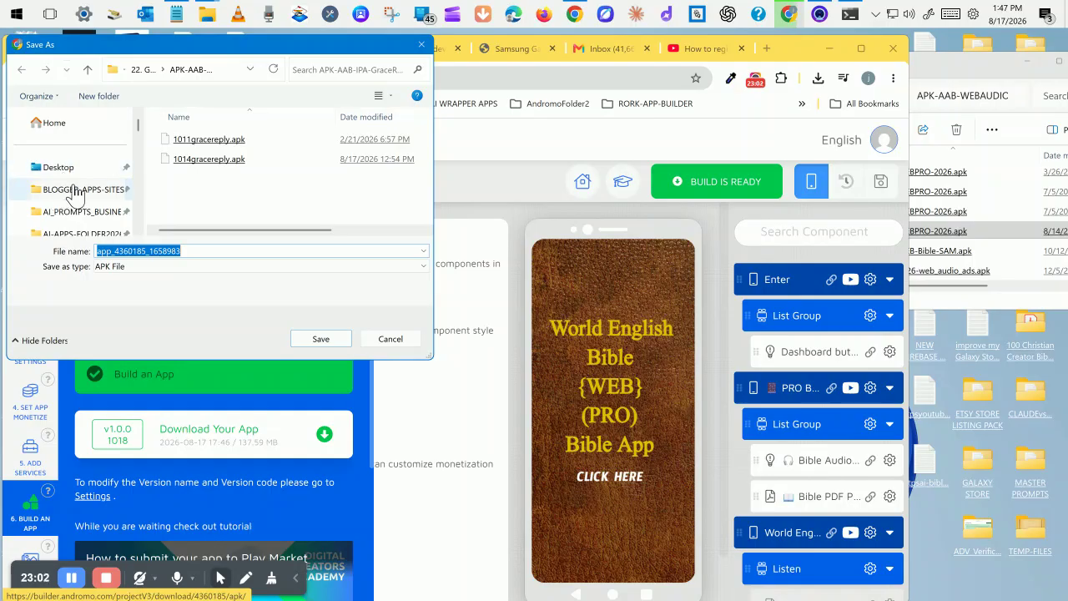
{"action": "scroll", "coordinate": [75, 188], "scroll_direction": "down", "scroll_amount": 1}
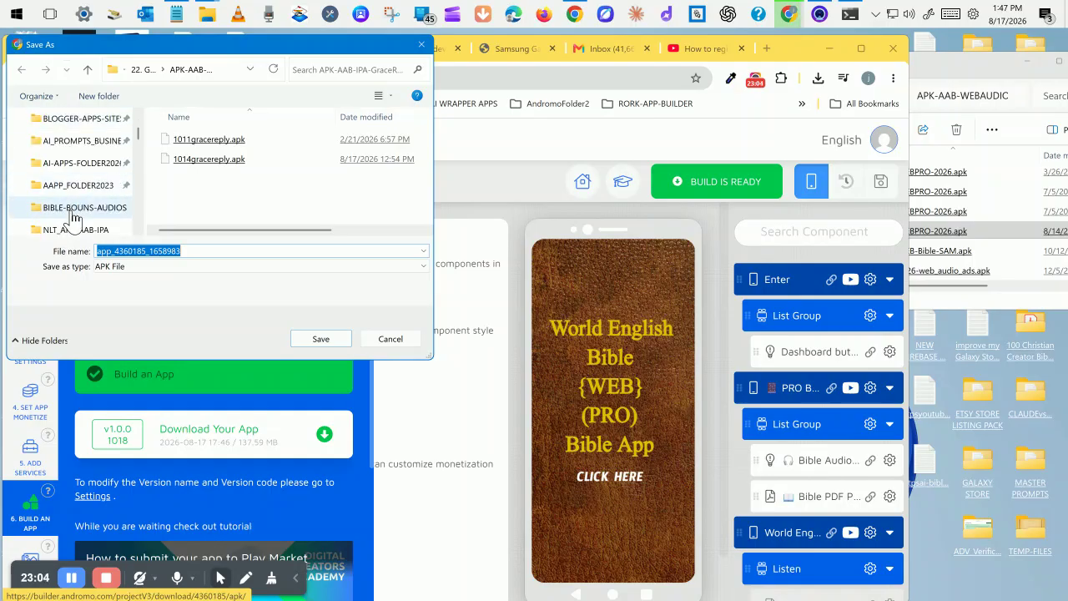
{"action": "left_click", "coordinate": [76, 188]}
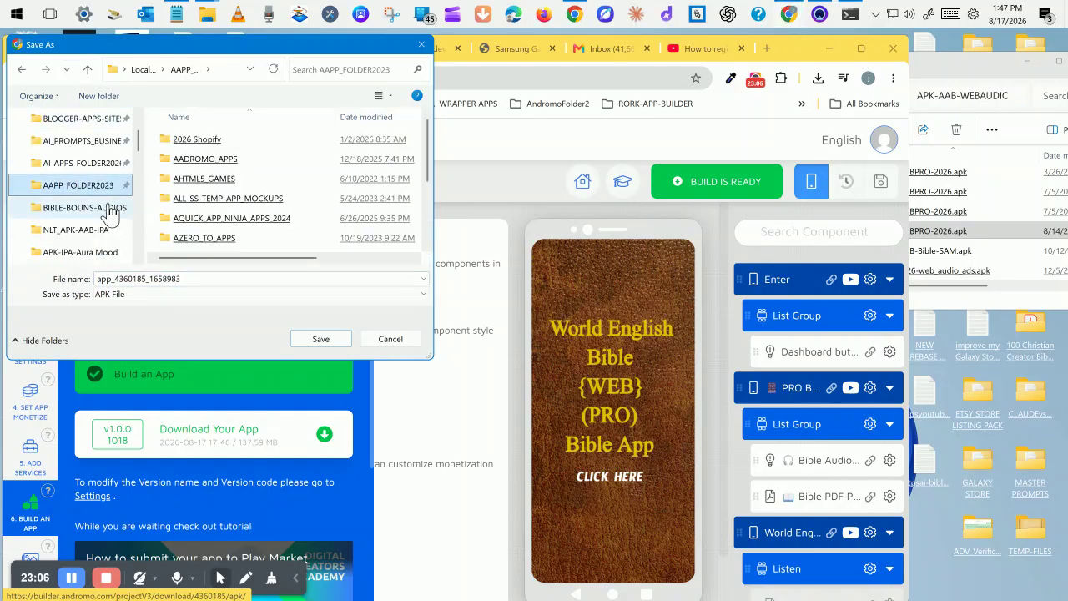
{"action": "left_click", "coordinate": [207, 159]}
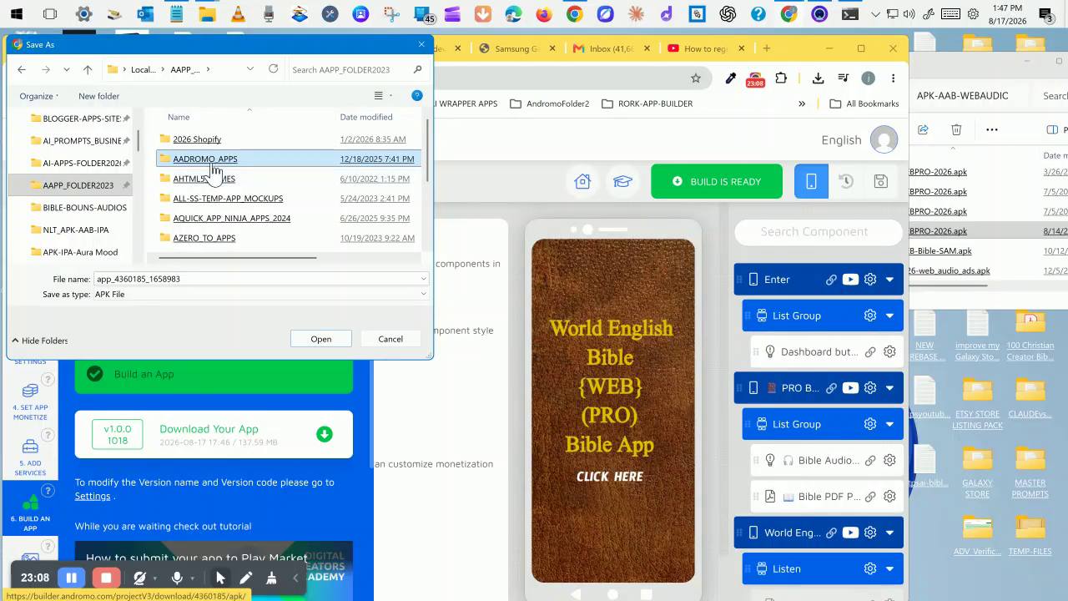
{"action": "double_click", "coordinate": [209, 160]}
{"action": "scroll", "coordinate": [204, 184], "scroll_direction": "down", "scroll_amount": 3}
{"action": "left_click", "coordinate": [202, 186]}
{"action": "scroll", "coordinate": [205, 188], "scroll_direction": "up", "scroll_amount": 5}
{"action": "left_click", "coordinate": [205, 177]}
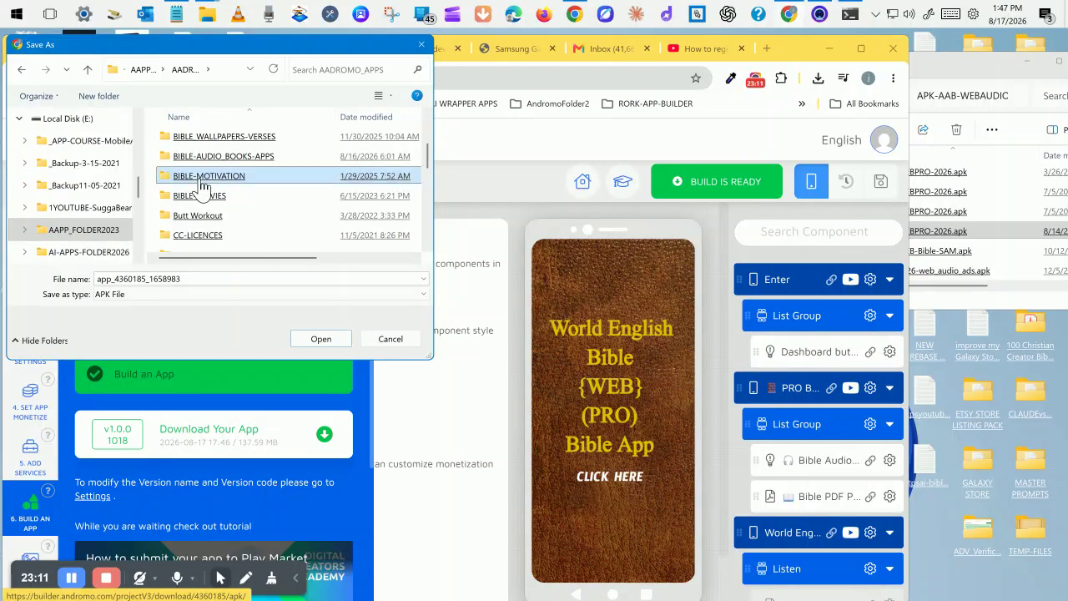
{"action": "double_click", "coordinate": [241, 163]}
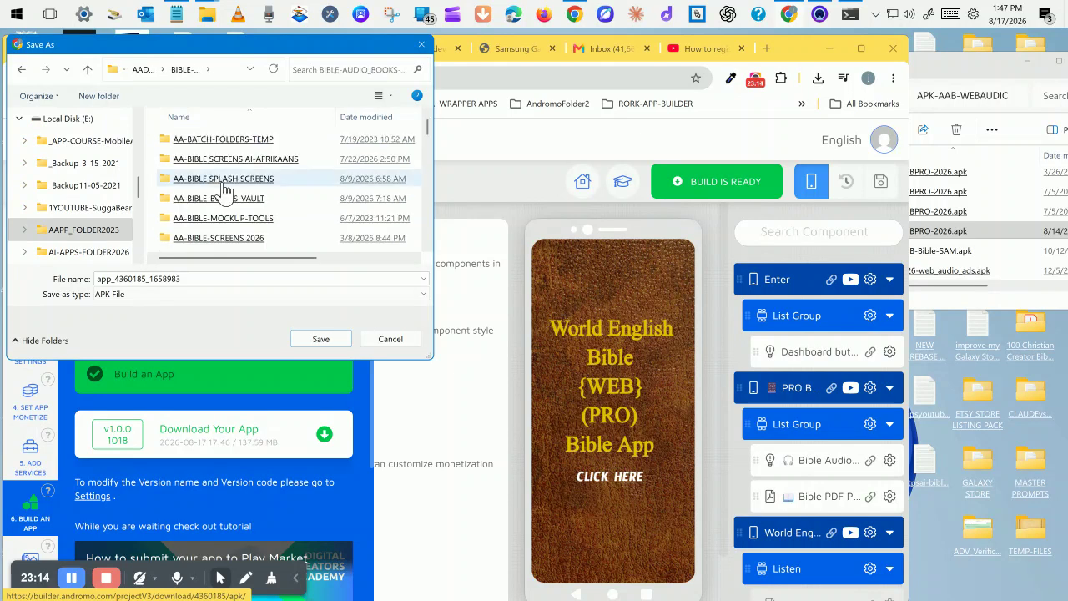
Open the APK-AAB-WEBAUDIO folder inside WEB-AUDIO-BIBLE as the APK's save location.
{"action": "scroll", "coordinate": [223, 188], "scroll_direction": "down", "scroll_amount": 2}
{"action": "left_click", "coordinate": [222, 185]}
{"action": "scroll", "coordinate": [223, 191], "scroll_direction": "down", "scroll_amount": 10}
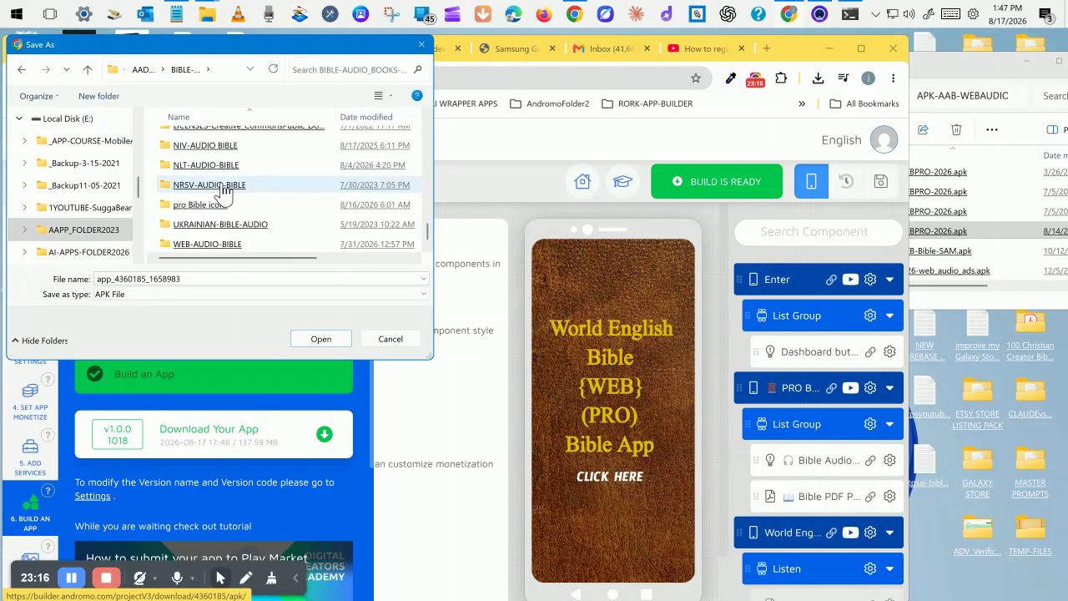
{"action": "left_click", "coordinate": [208, 247]}
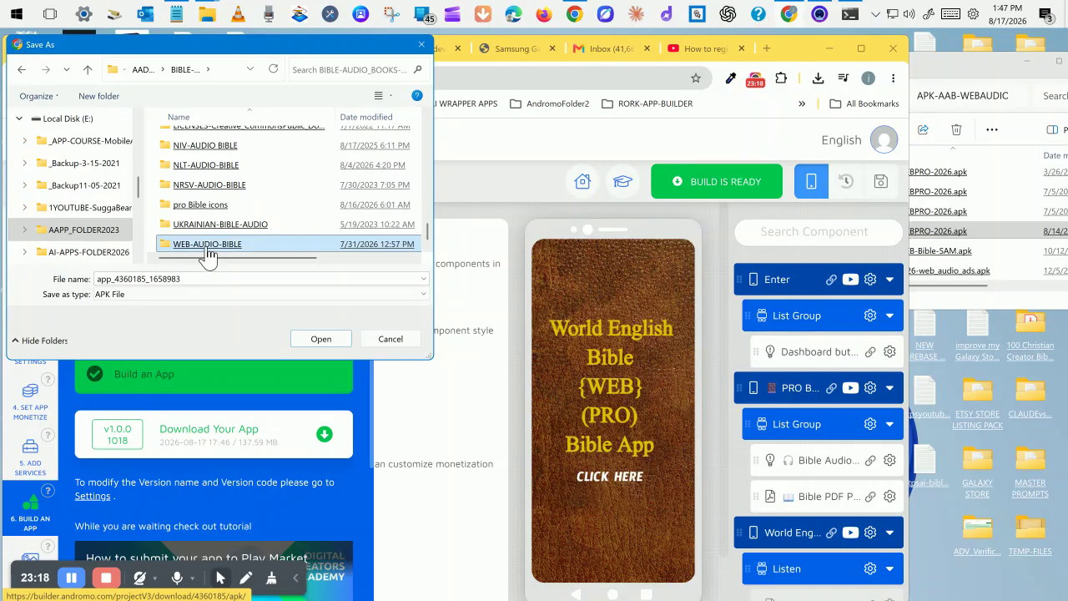
{"action": "double_click", "coordinate": [208, 247]}
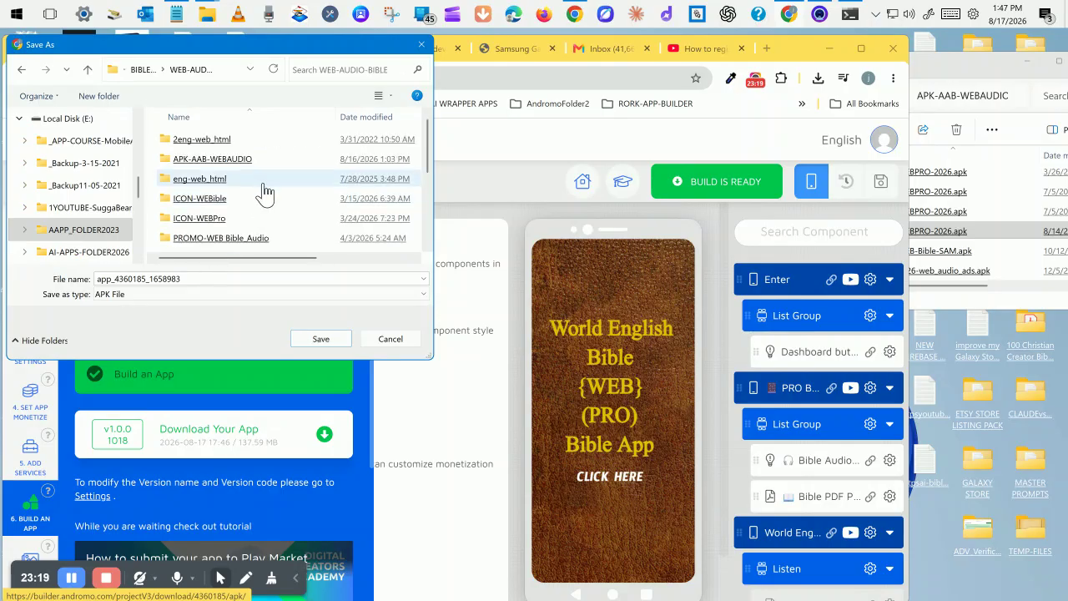
{"action": "double_click", "coordinate": [215, 164]}
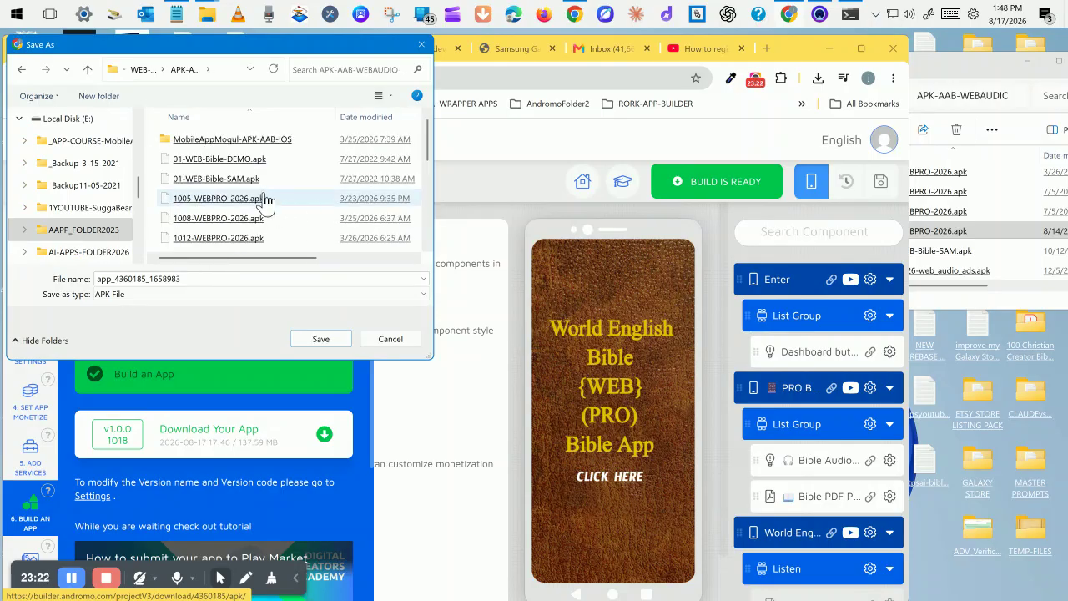
{"action": "scroll", "coordinate": [263, 203], "scroll_direction": "down", "scroll_amount": 1}
{"action": "scroll", "coordinate": [264, 201], "scroll_direction": "down", "scroll_amount": 2}
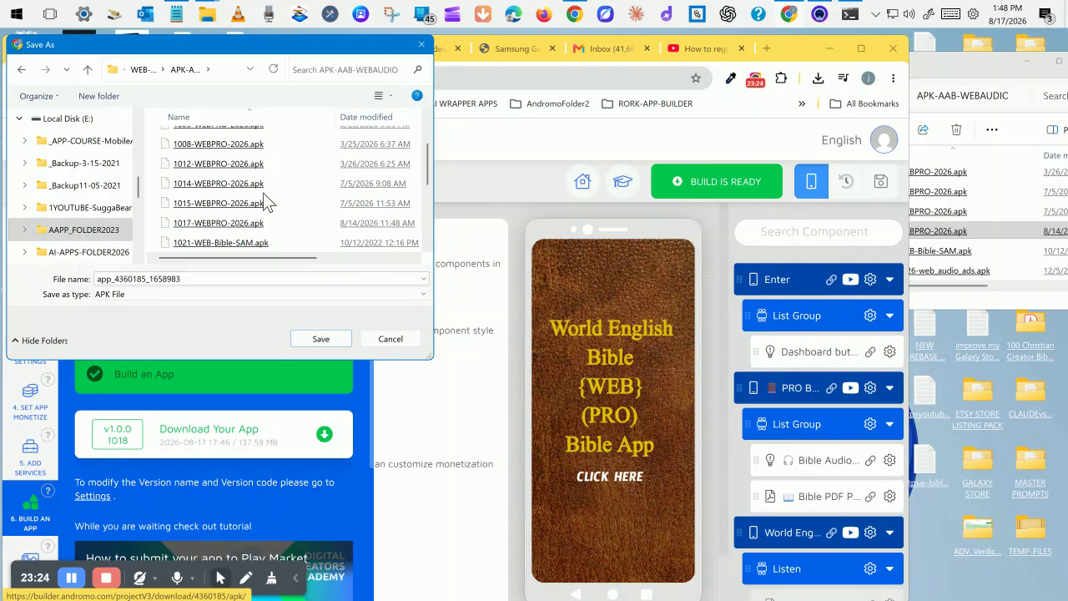
Base the file name on 1017-WEBPRO-2026.apk without replacing that file, and save the download as 1018-WEBPRO-2026.apk.
{"action": "left_click", "coordinate": [203, 227]}
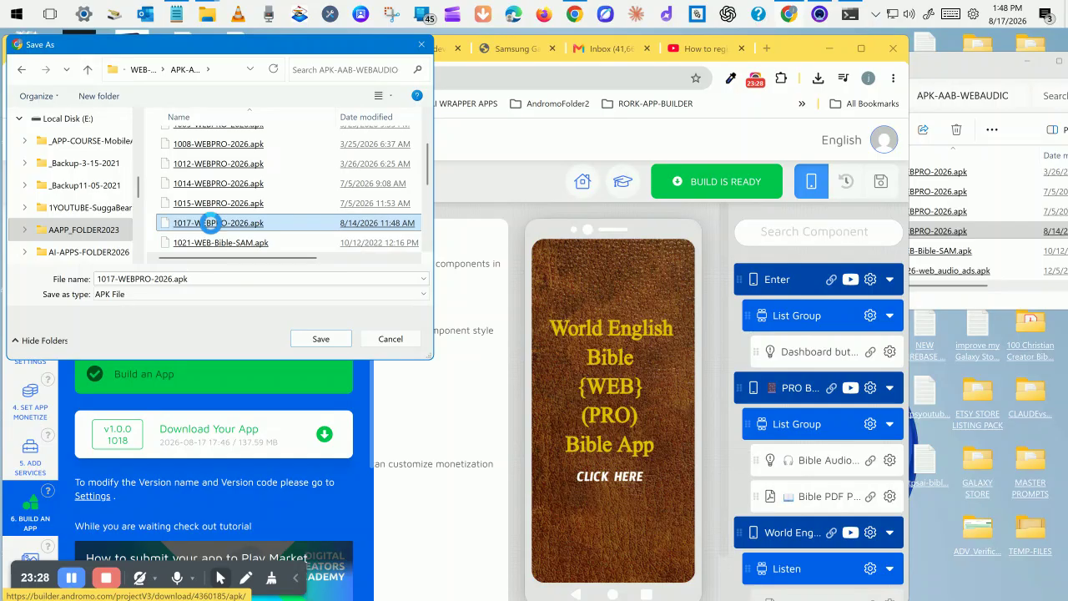
{"action": "double_click", "coordinate": [217, 227]}
{"action": "left_click", "coordinate": [629, 327]}
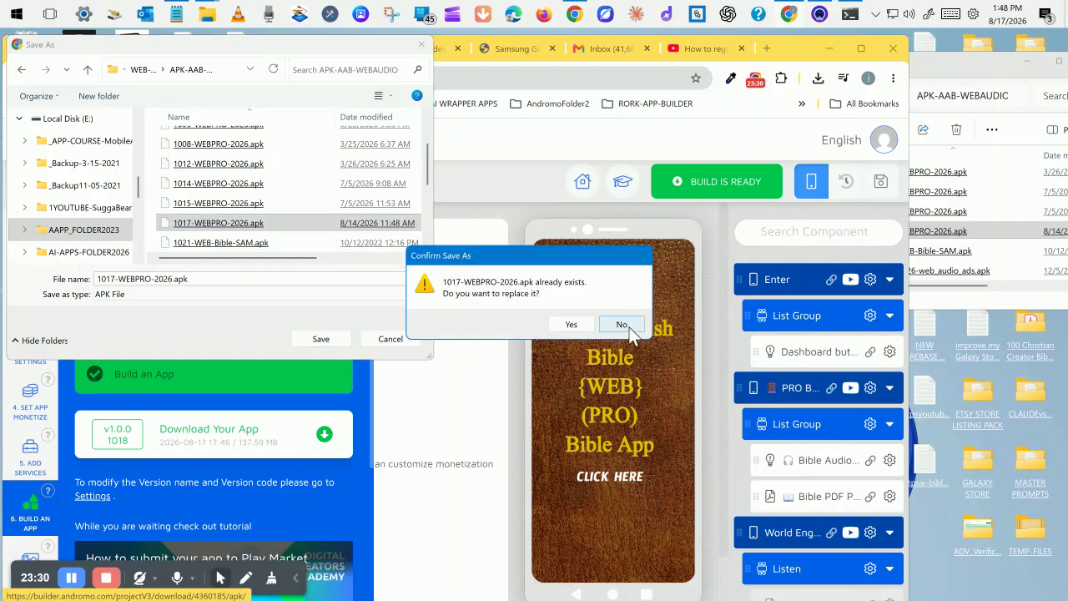
{"action": "double_click", "coordinate": [116, 280]}
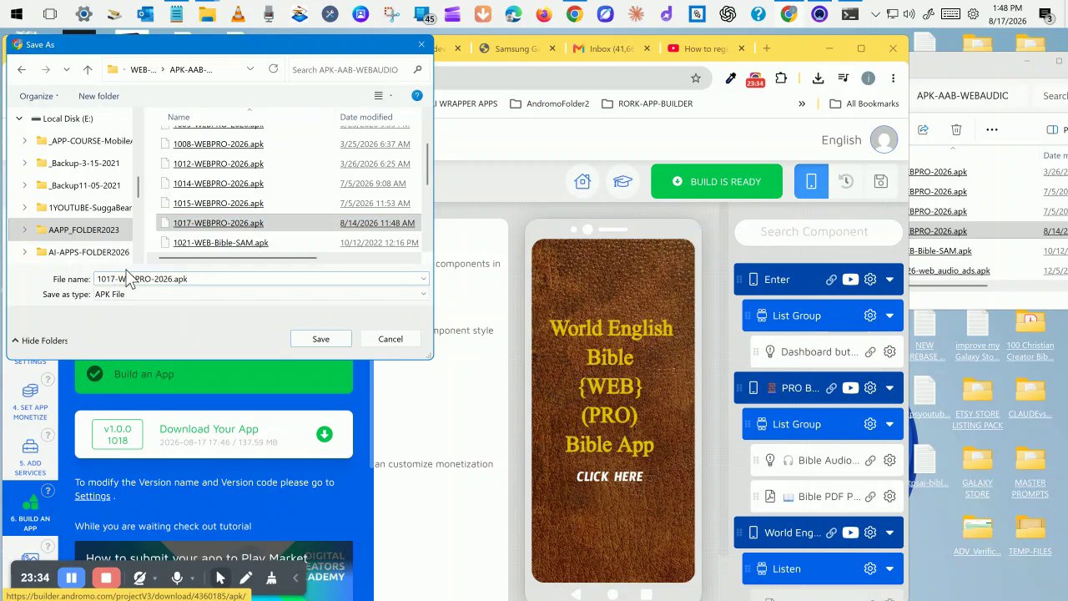
{"action": "key", "text": "BackSpace"}
{"action": "type", "text": "8"}
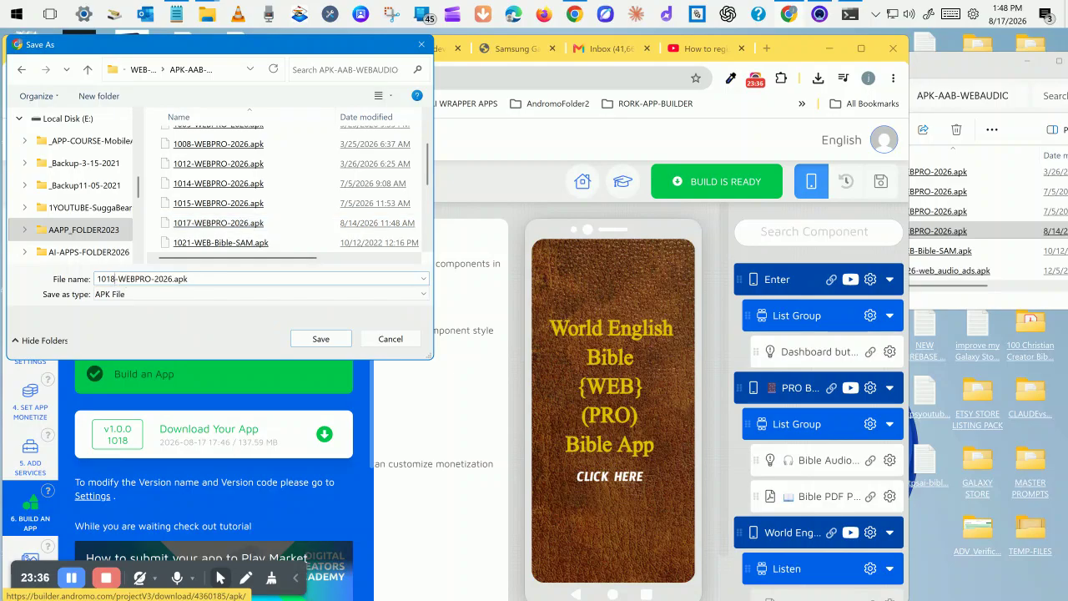
{"action": "left_click", "coordinate": [314, 339]}
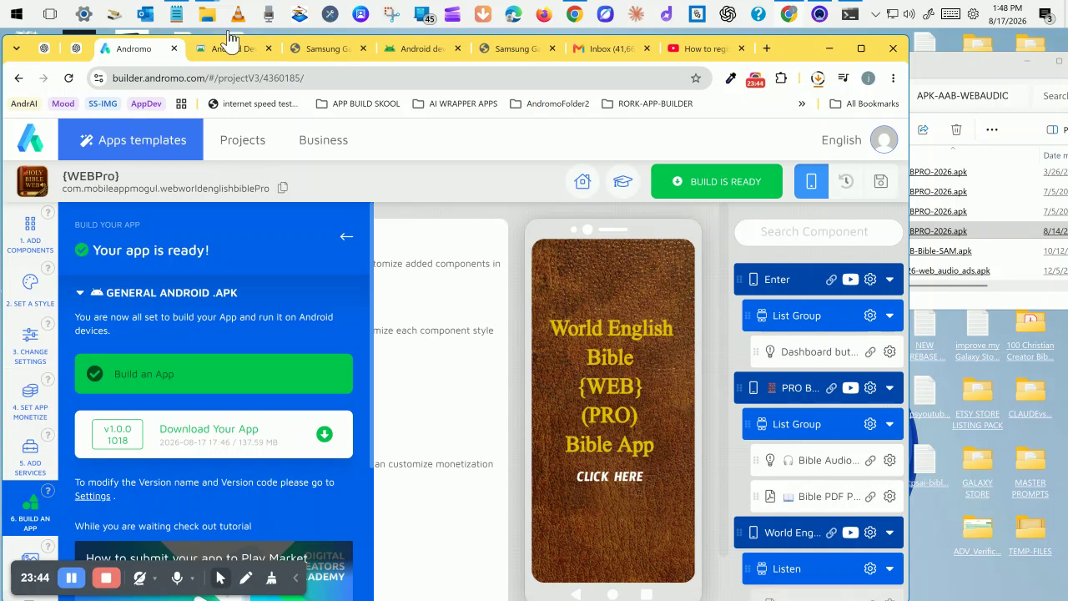
Switch to Android Developer Console, open the draft WEB Bible-PRO package, and start verifying its fingerprint.
{"action": "left_click", "coordinate": [221, 50]}
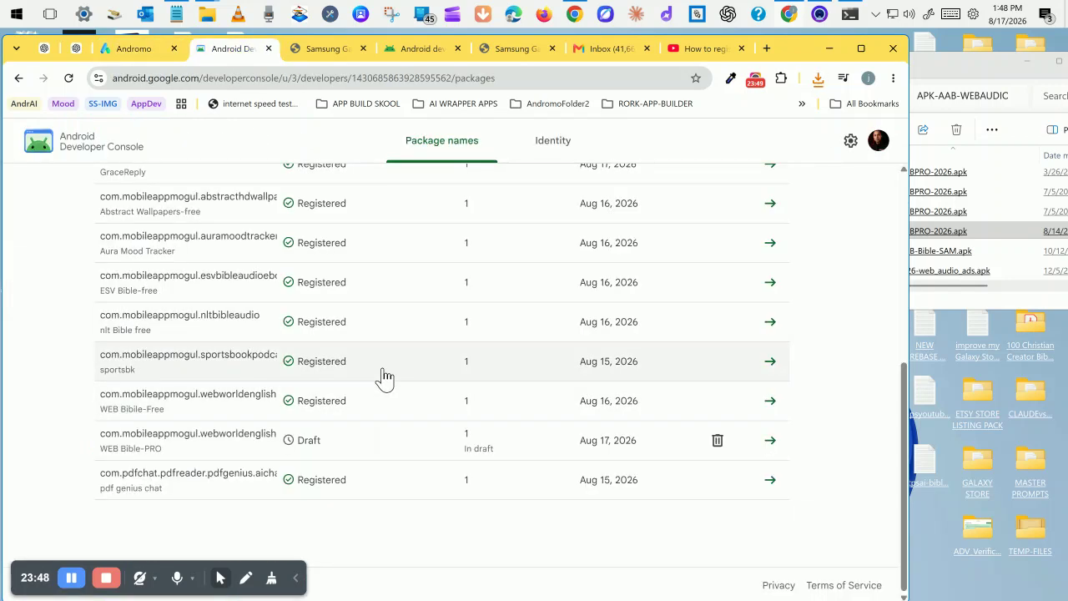
{"action": "left_click", "coordinate": [300, 444]}
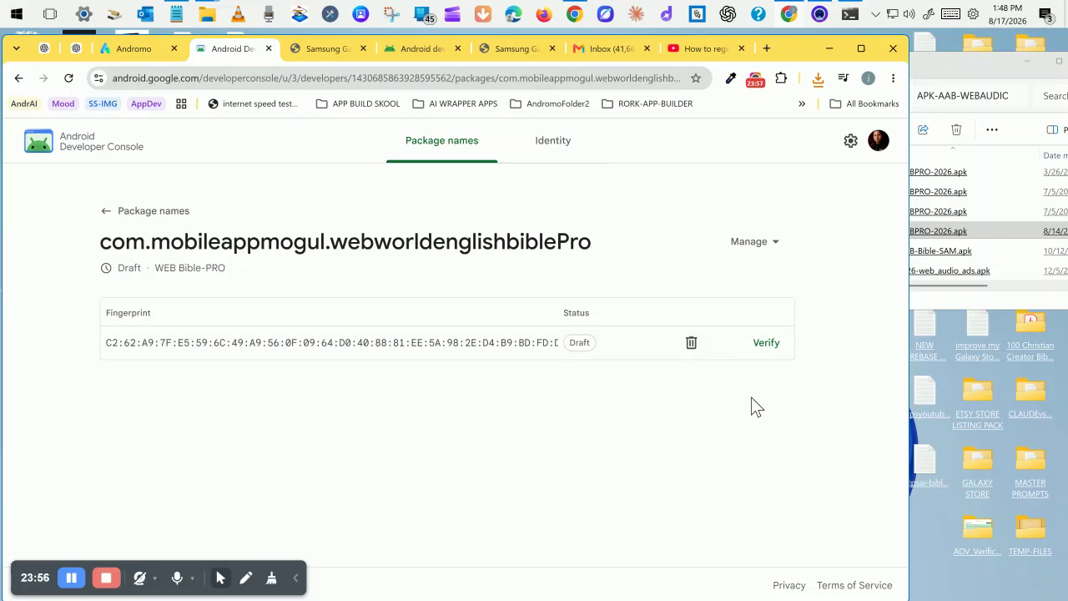
{"action": "left_click", "coordinate": [763, 344]}
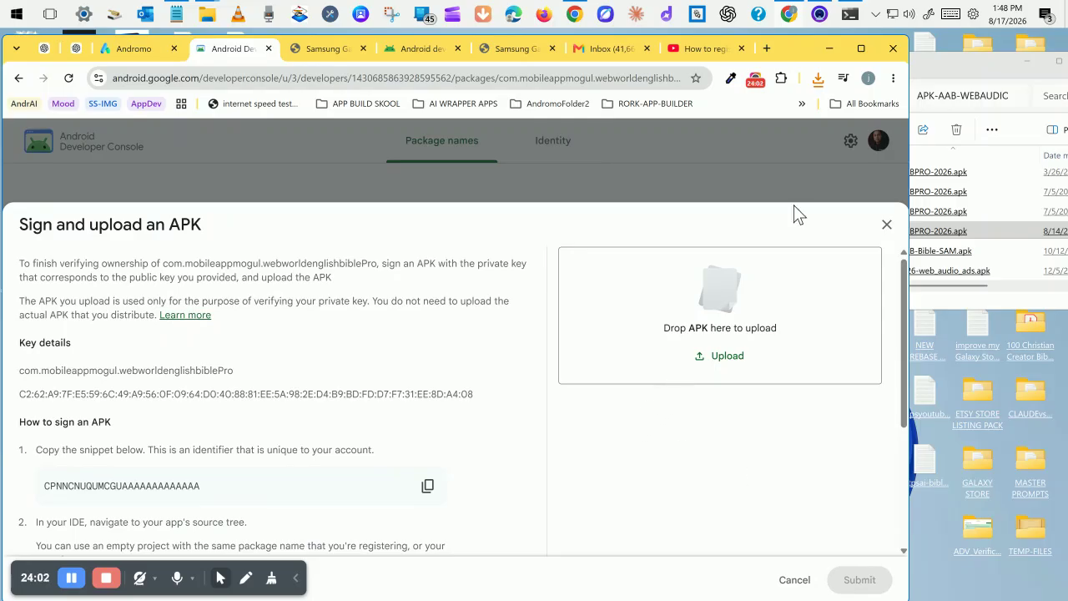
Refresh the APK-AAB-WEBAUDIO folder view in File Explorer and upload 1018-WEBPRO-2026.apk as the signed verification APK.
{"action": "left_click", "coordinate": [960, 59]}
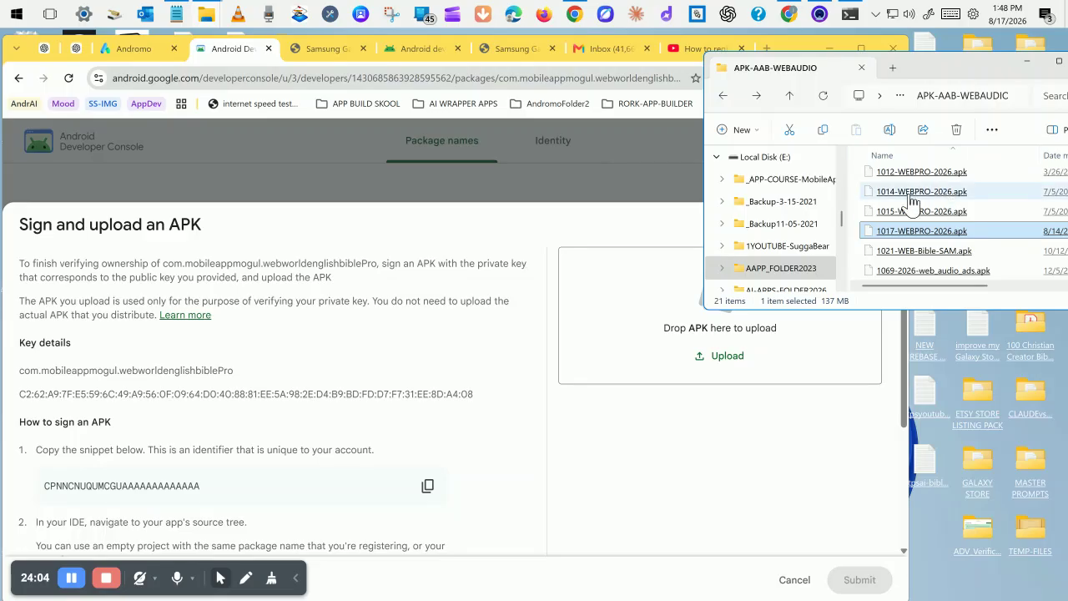
{"action": "left_click", "coordinate": [723, 96]}
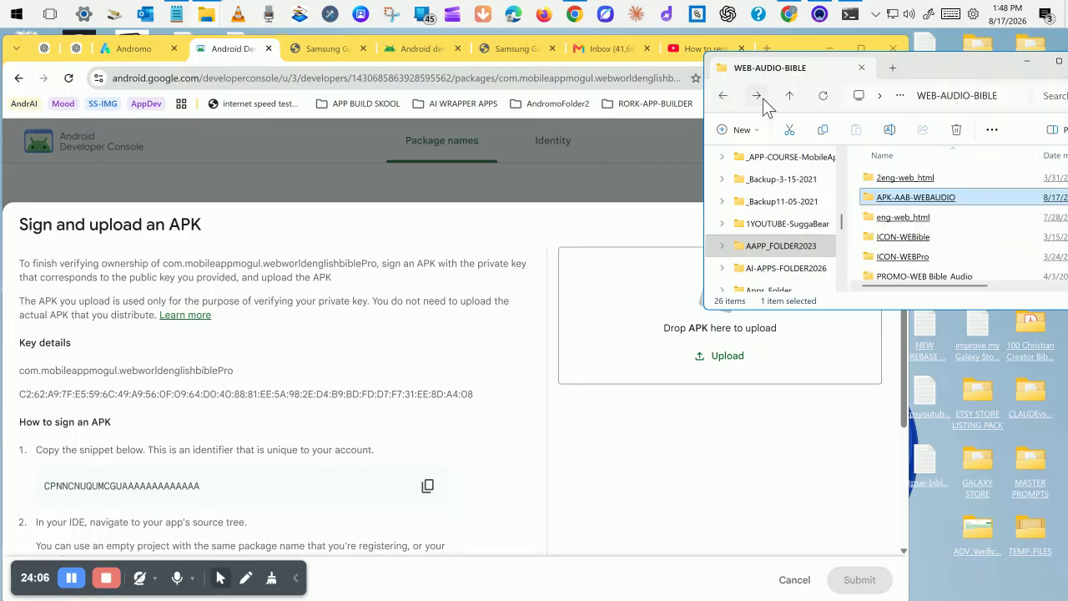
{"action": "left_click", "coordinate": [756, 97]}
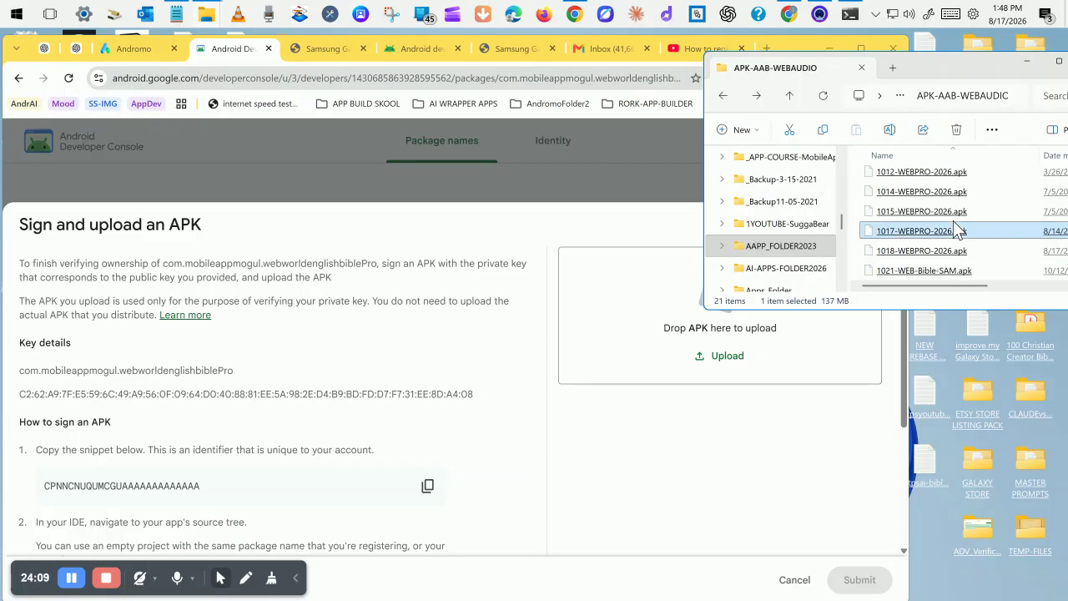
{"action": "left_click", "coordinate": [922, 255]}
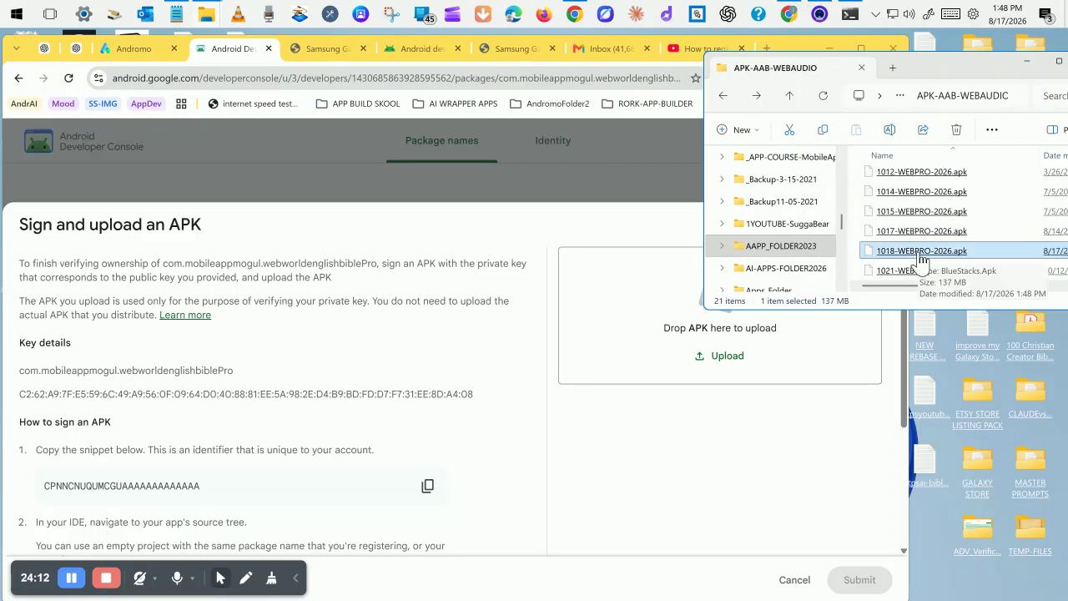
{"action": "left_click_drag", "start_coordinate": [921, 260], "coordinate": [642, 337]}
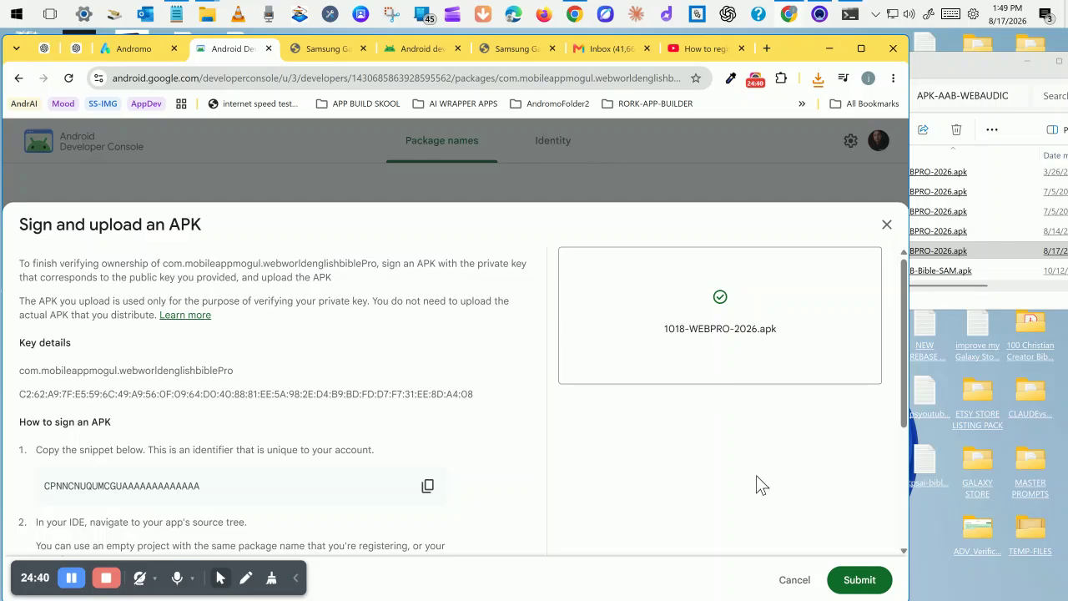
Submit the WEB Bible-PRO package name registration to Google and check its entry in the package names list.
{"action": "left_click", "coordinate": [866, 589]}
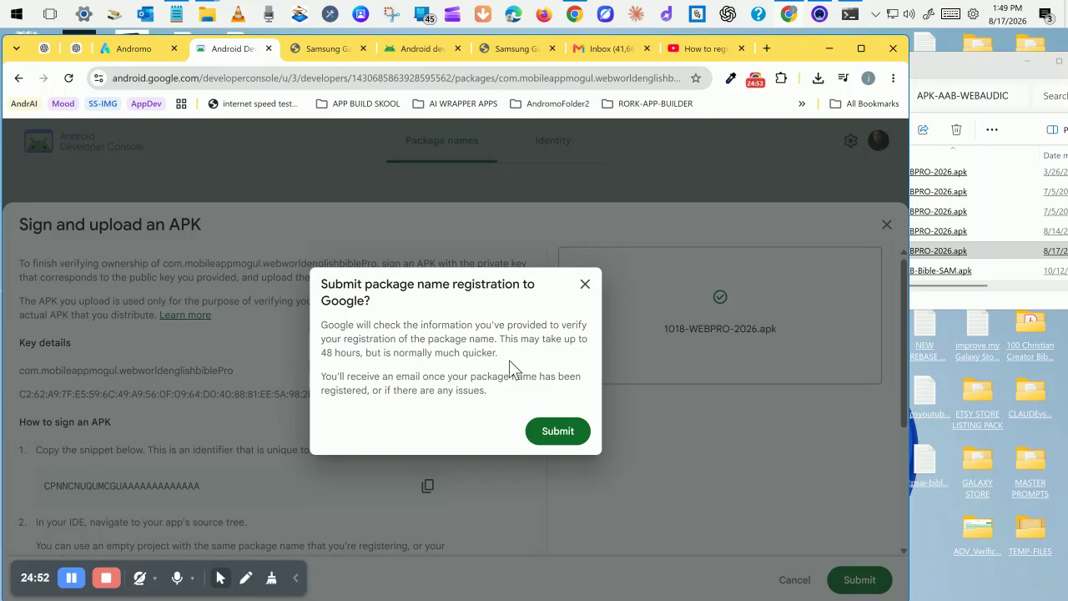
{"action": "left_click", "coordinate": [554, 436]}
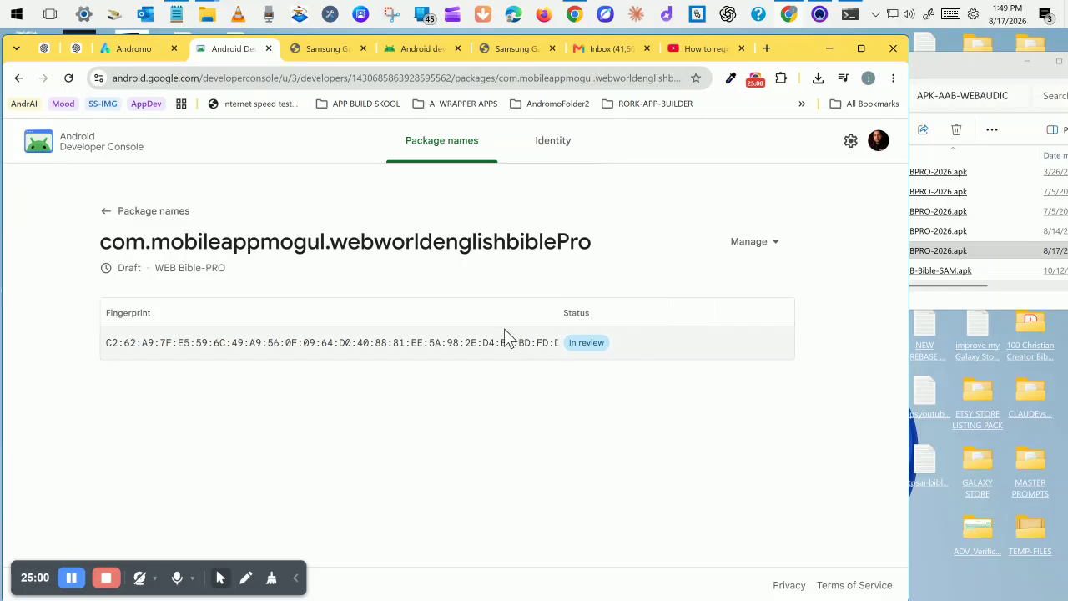
{"action": "left_click", "coordinate": [141, 215]}
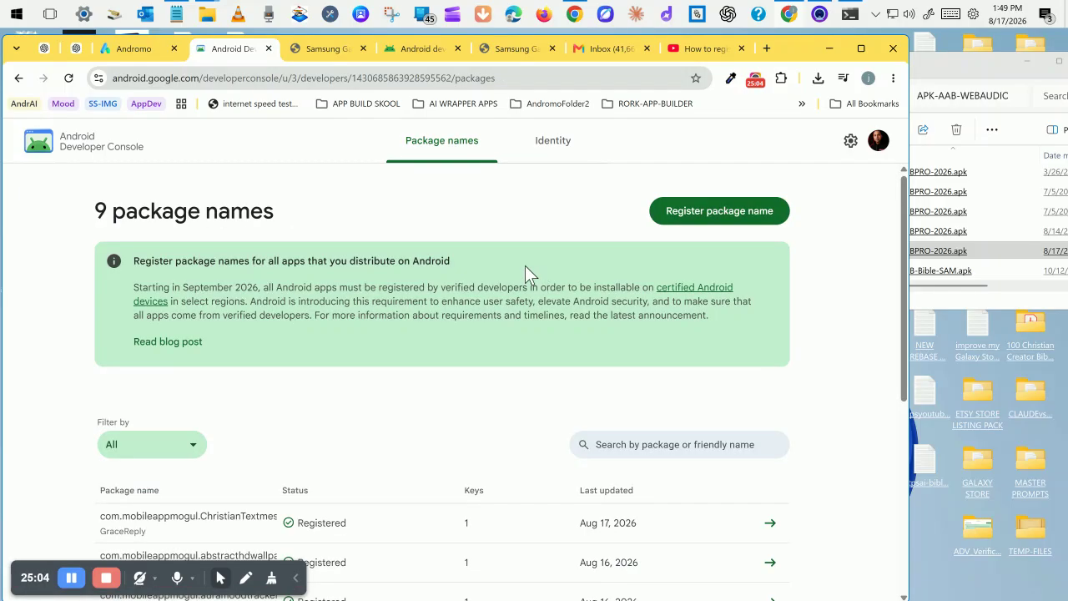
{"action": "scroll", "coordinate": [409, 463], "scroll_direction": "down", "scroll_amount": 5}
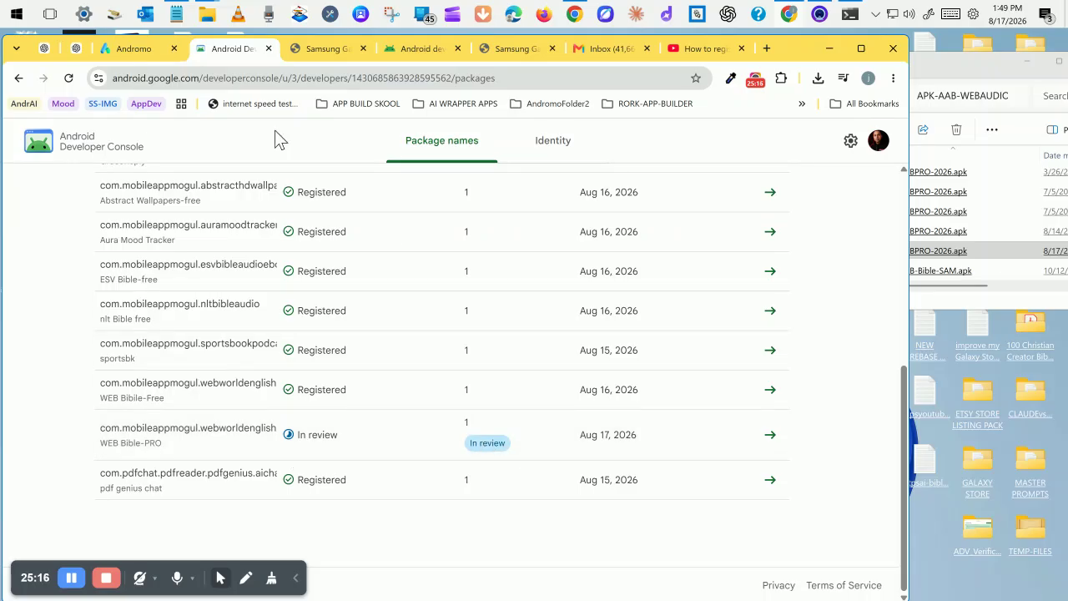
Switch to the Samsung seller portal, collapse the 1017 binary's details, and review the World English Bible PRO binary page.
{"action": "left_click", "coordinate": [311, 50]}
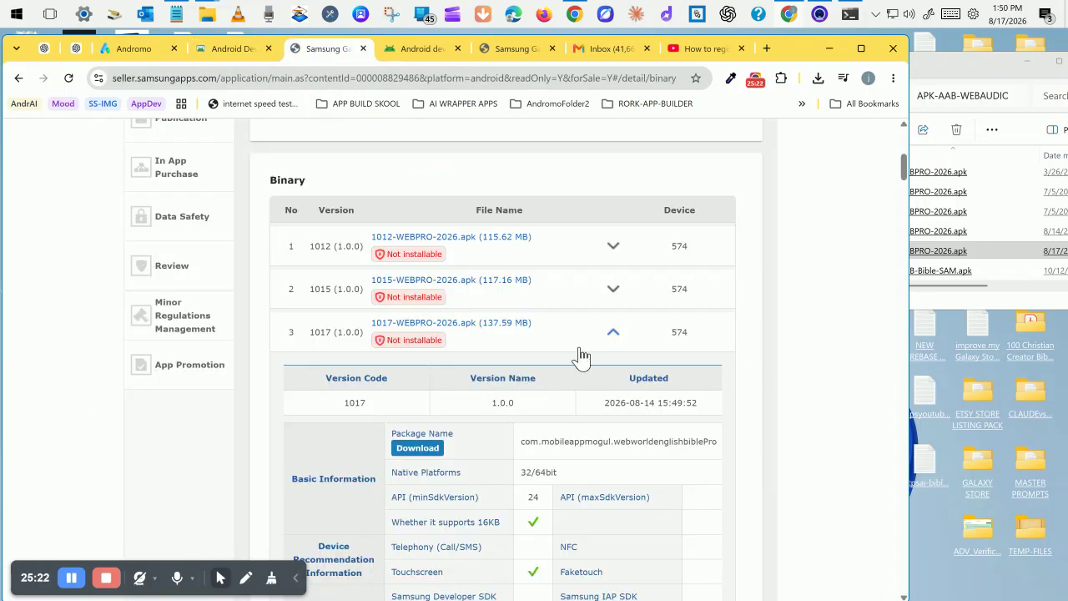
{"action": "scroll", "coordinate": [585, 350], "scroll_direction": "up", "scroll_amount": 5}
{"action": "scroll", "coordinate": [456, 292], "scroll_direction": "down", "scroll_amount": 4}
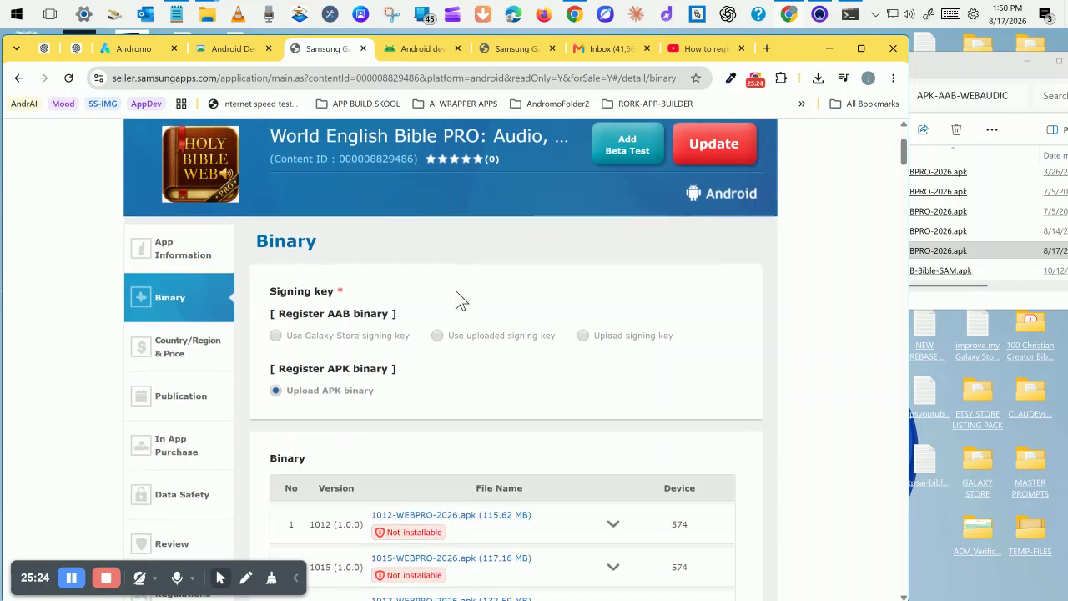
{"action": "scroll", "coordinate": [454, 291], "scroll_direction": "down", "scroll_amount": 1}
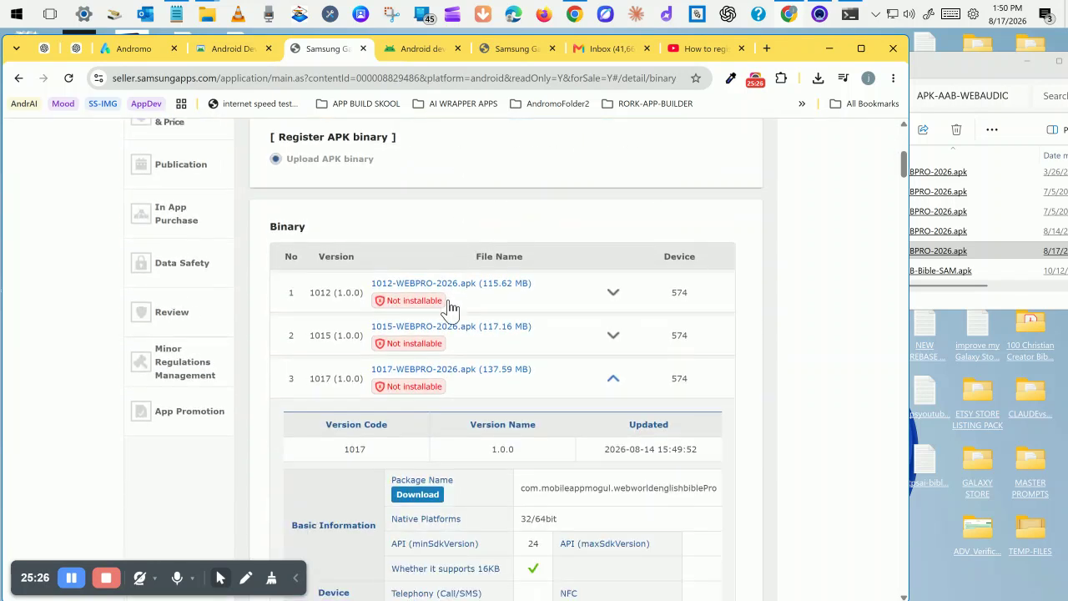
{"action": "left_click", "coordinate": [618, 388]}
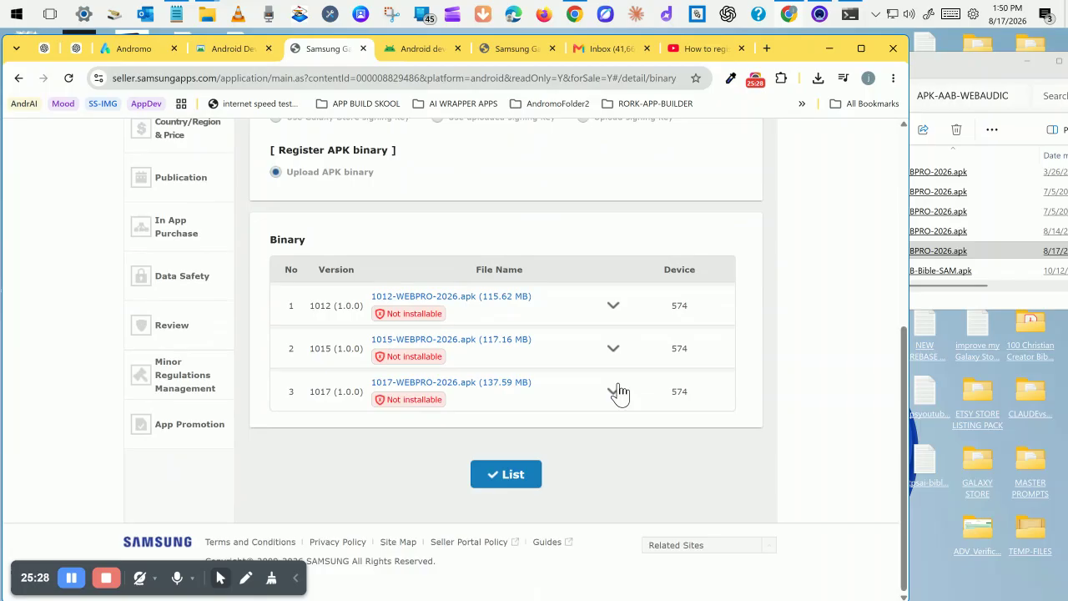
{"action": "scroll", "coordinate": [209, 391], "scroll_direction": "up", "scroll_amount": 3}
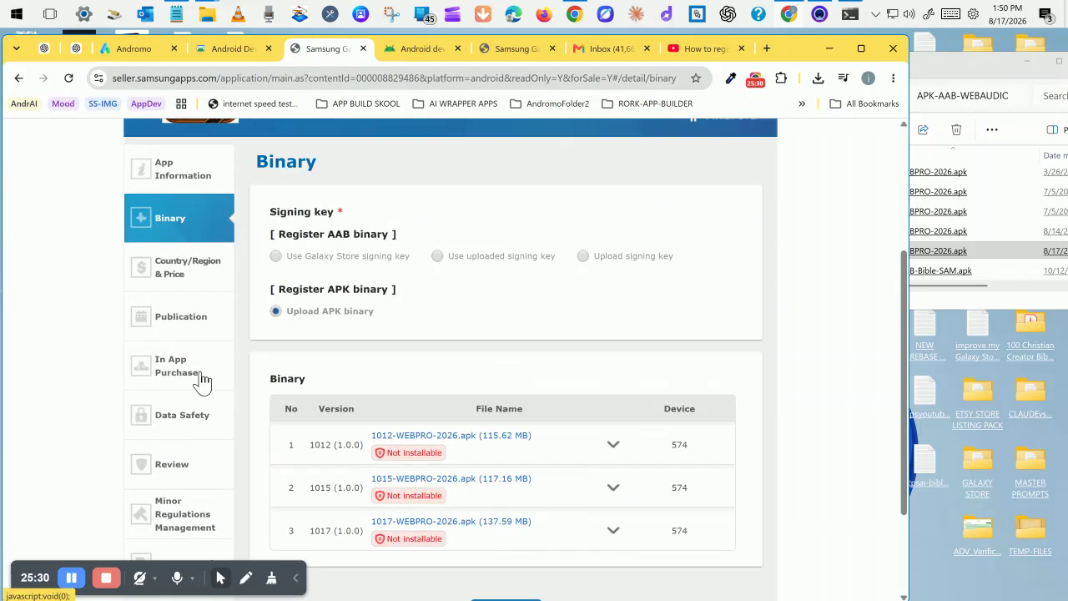
{"action": "scroll", "coordinate": [575, 314], "scroll_direction": "up", "scroll_amount": 4}
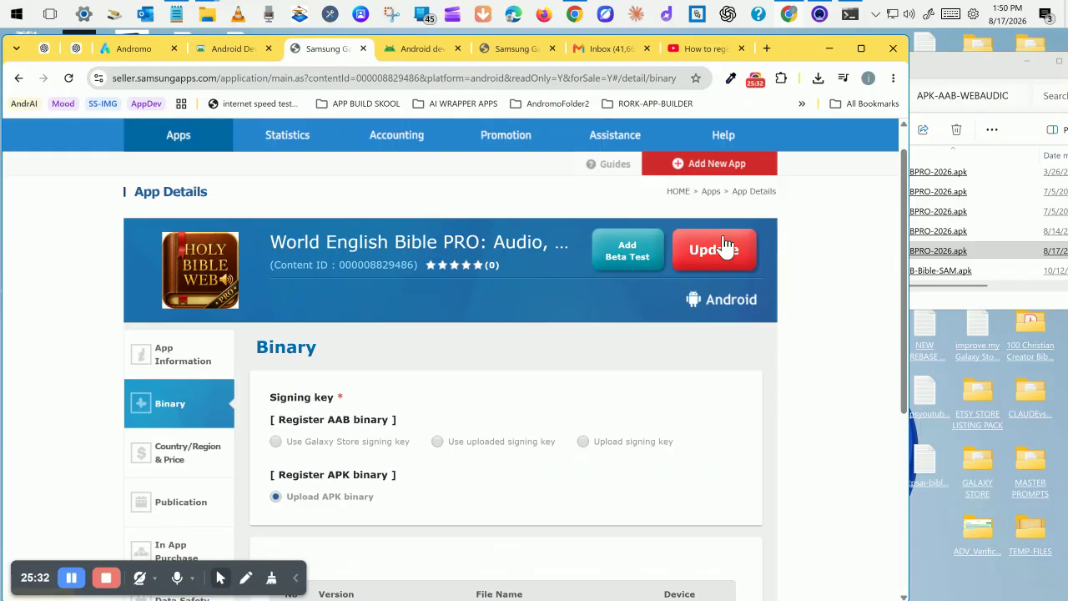
Start an update of the World English Bible PRO listing and open the file picker for adding another binary.
{"action": "left_click", "coordinate": [739, 259]}
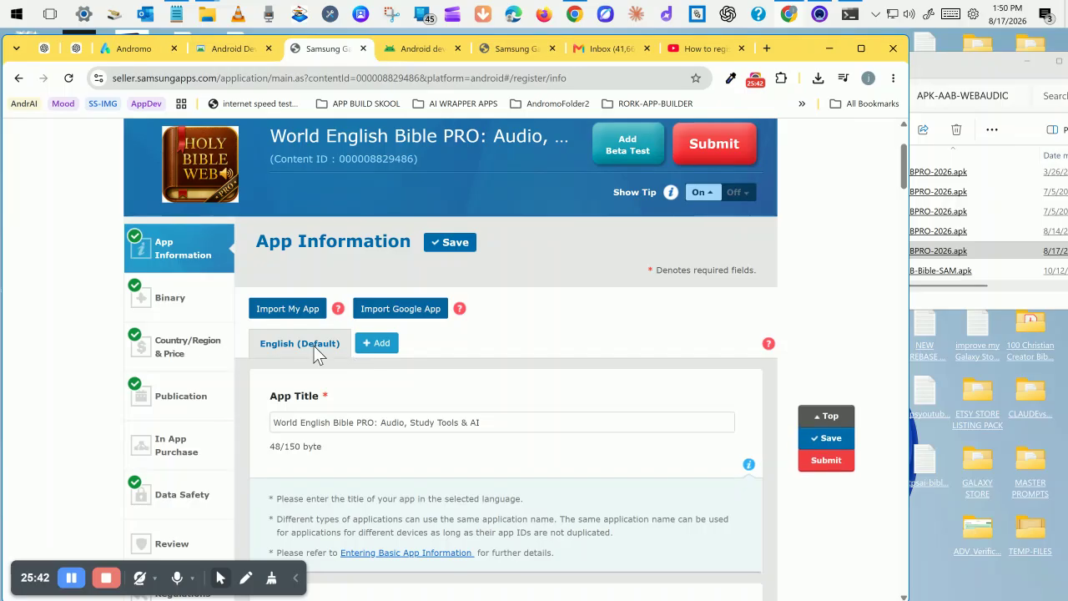
{"action": "left_click", "coordinate": [166, 305]}
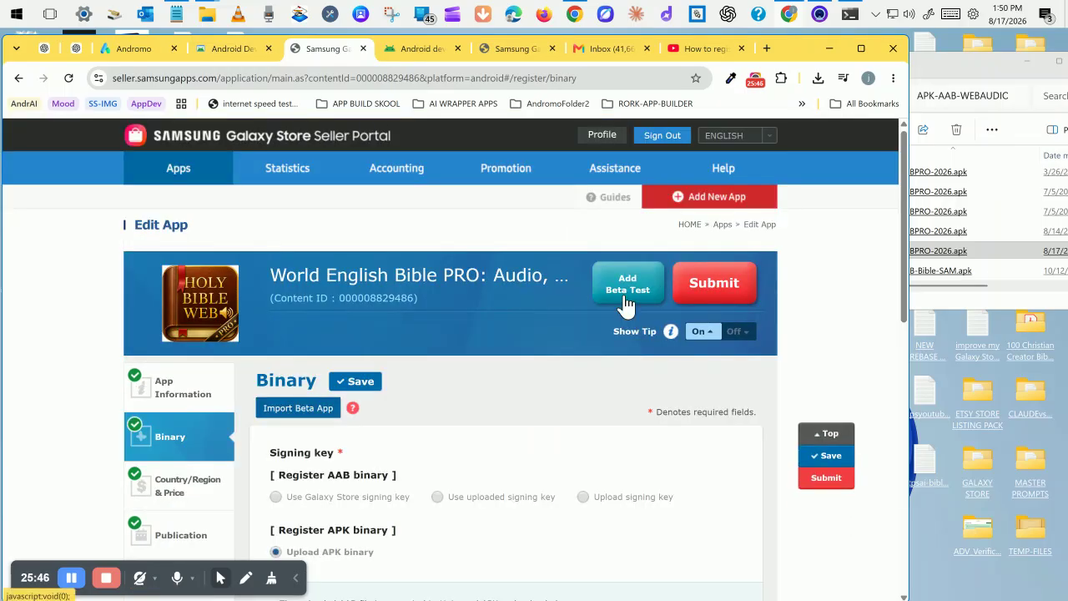
{"action": "scroll", "coordinate": [623, 296], "scroll_direction": "down", "scroll_amount": 5}
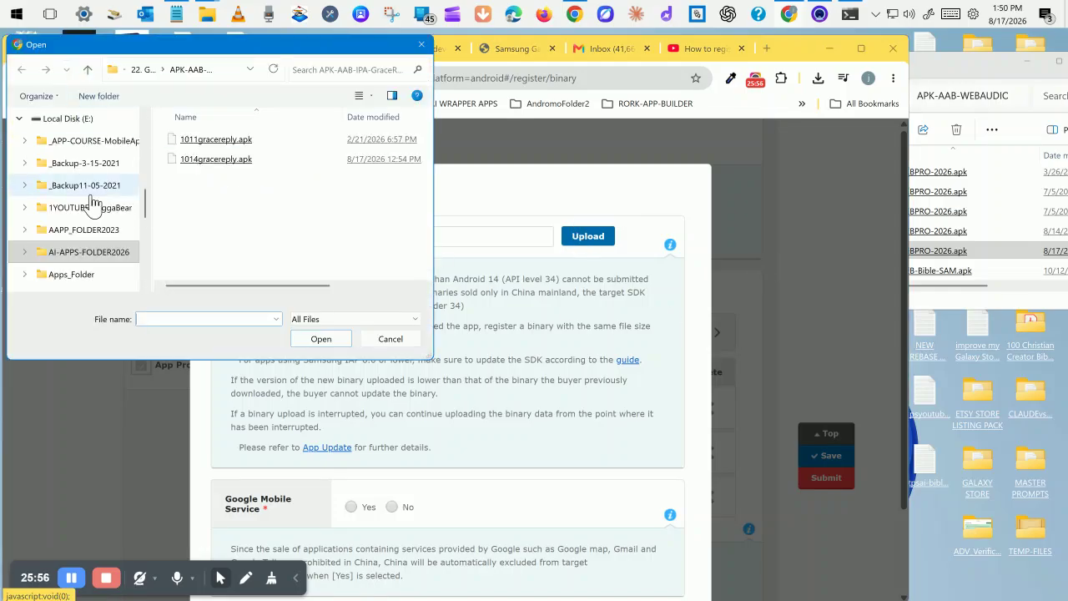
Browse to the BIBLE-AUDIO_BOOKS-APPS folder through AAPP_FOLDER2023 and AADROMO_APPS.
{"action": "scroll", "coordinate": [65, 234], "scroll_direction": "up", "scroll_amount": 5}
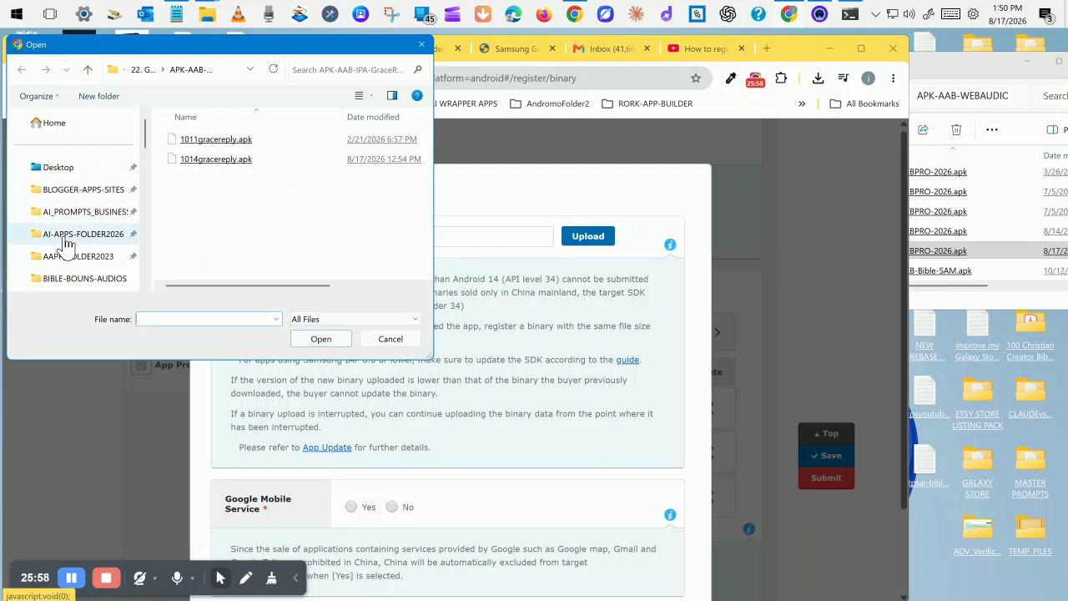
{"action": "left_click", "coordinate": [65, 263]}
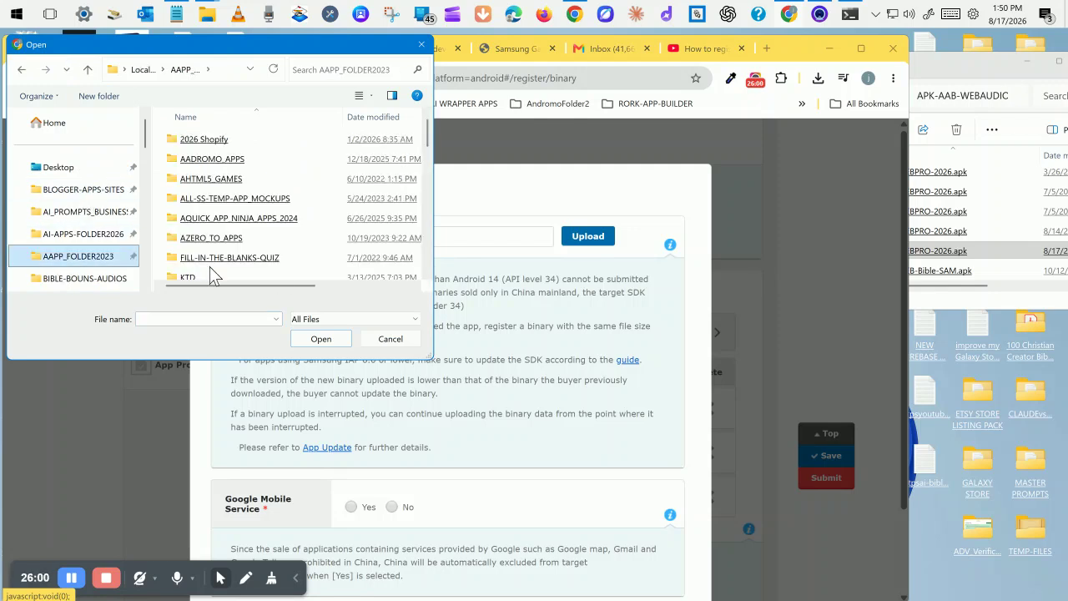
{"action": "left_click", "coordinate": [235, 167]}
{"action": "double_click", "coordinate": [234, 167]}
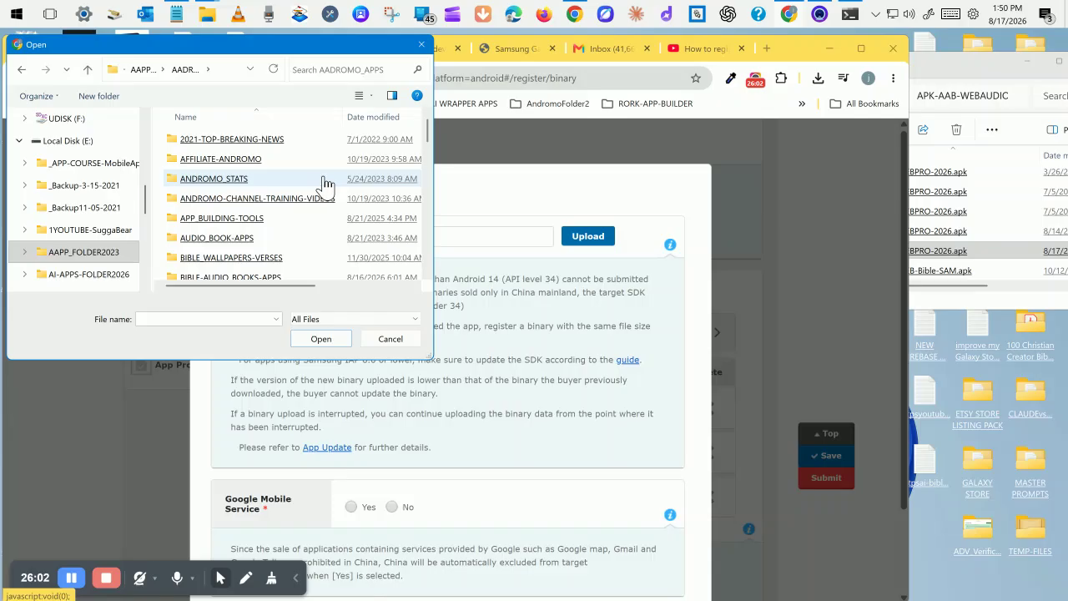
{"action": "scroll", "coordinate": [231, 193], "scroll_direction": "down", "scroll_amount": 1}
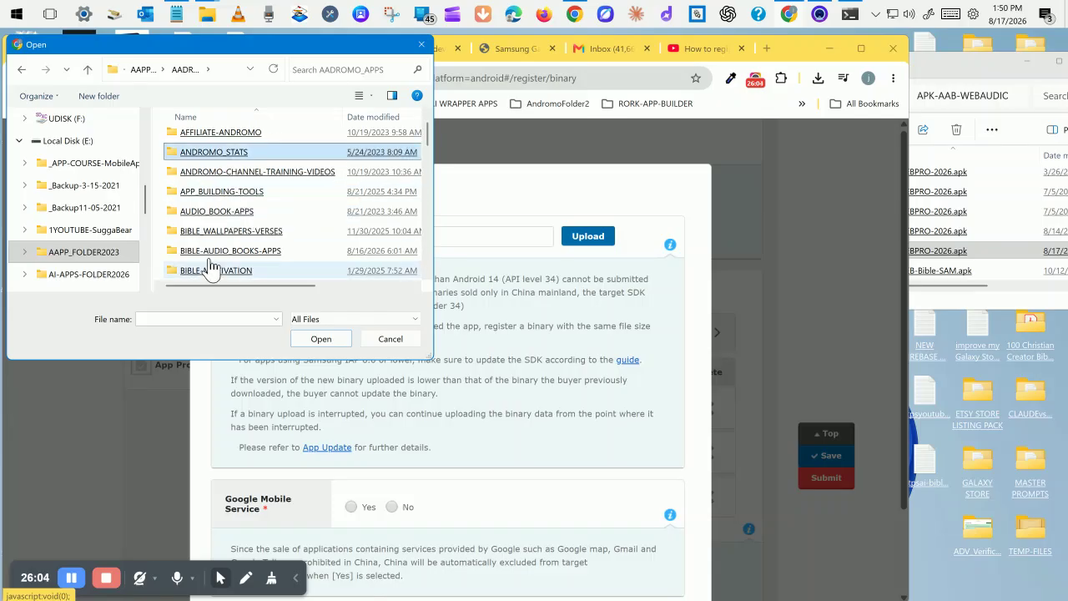
{"action": "left_click", "coordinate": [225, 233]}
{"action": "scroll", "coordinate": [225, 236], "scroll_direction": "down", "scroll_amount": 3}
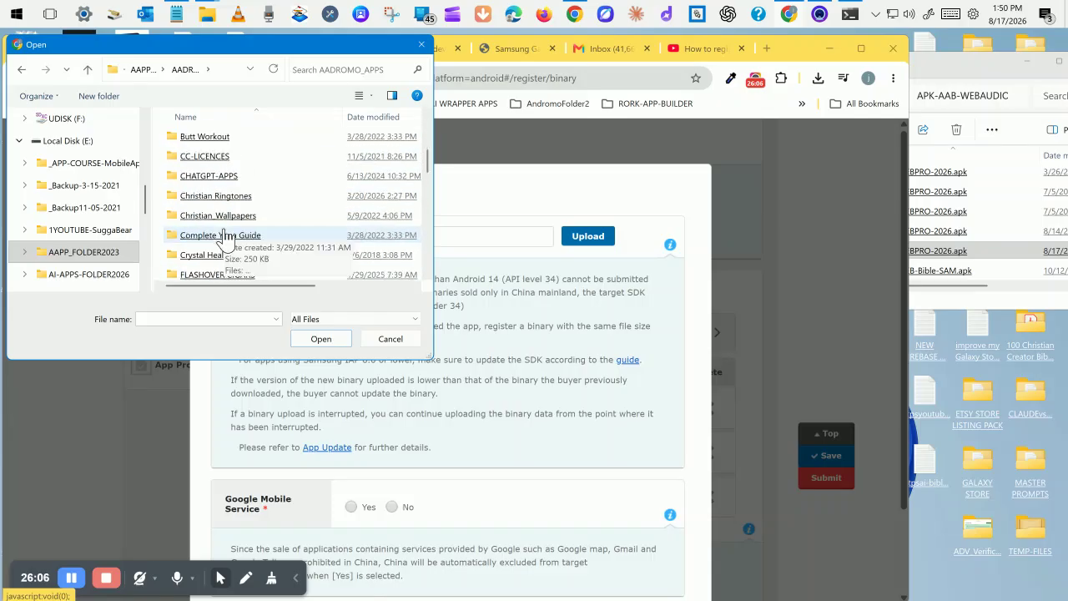
{"action": "scroll", "coordinate": [225, 236], "scroll_direction": "up", "scroll_amount": 2}
{"action": "left_click", "coordinate": [224, 201]}
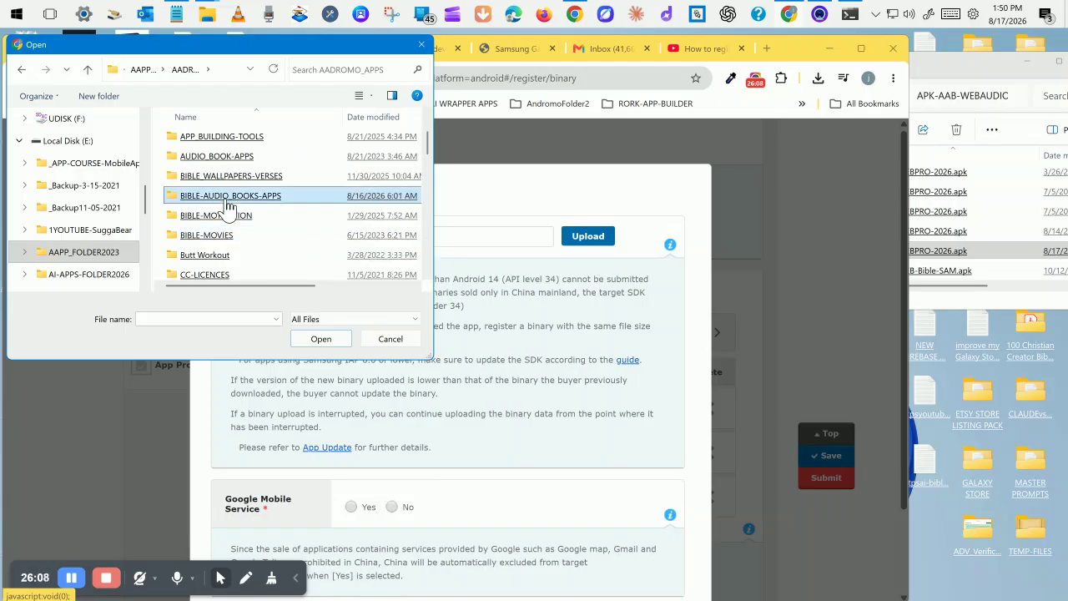
{"action": "double_click", "coordinate": [321, 199]}
Upload 1018-WEBPRO-2026.apk from the APK-AAB-WEBAUDIO folder inside WEB-AUDIO-BIBLE as the new binary.
{"action": "scroll", "coordinate": [231, 185], "scroll_direction": "down", "scroll_amount": 10}
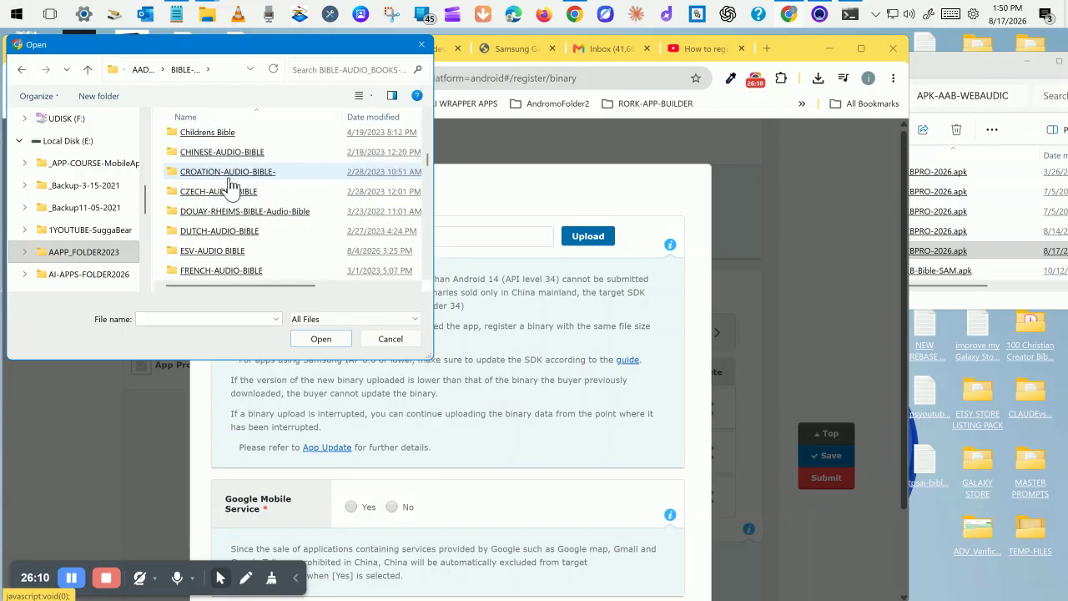
{"action": "scroll", "coordinate": [230, 185], "scroll_direction": "down", "scroll_amount": 5}
{"action": "left_click", "coordinate": [233, 232]}
{"action": "double_click", "coordinate": [233, 237]}
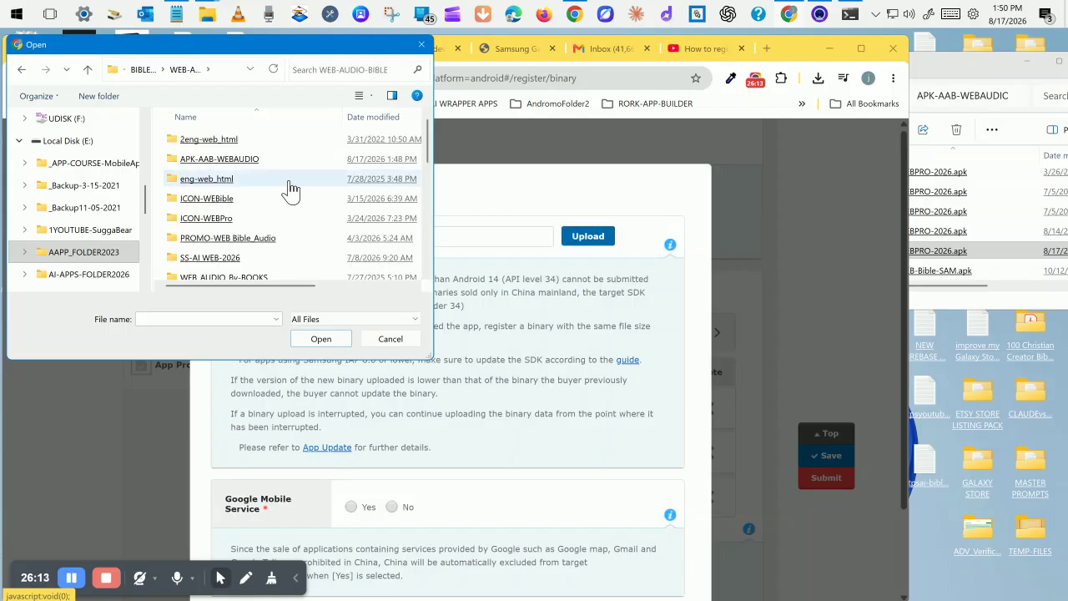
{"action": "double_click", "coordinate": [221, 163]}
{"action": "scroll", "coordinate": [334, 196], "scroll_direction": "down", "scroll_amount": 1}
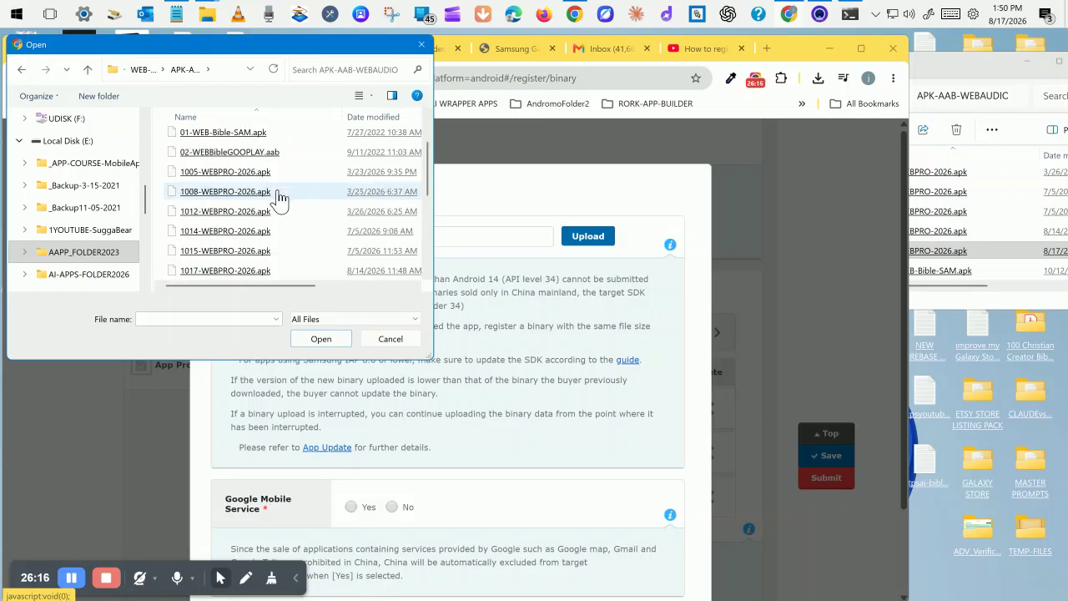
{"action": "left_click", "coordinate": [278, 193]}
{"action": "scroll", "coordinate": [275, 205], "scroll_direction": "down", "scroll_amount": 3}
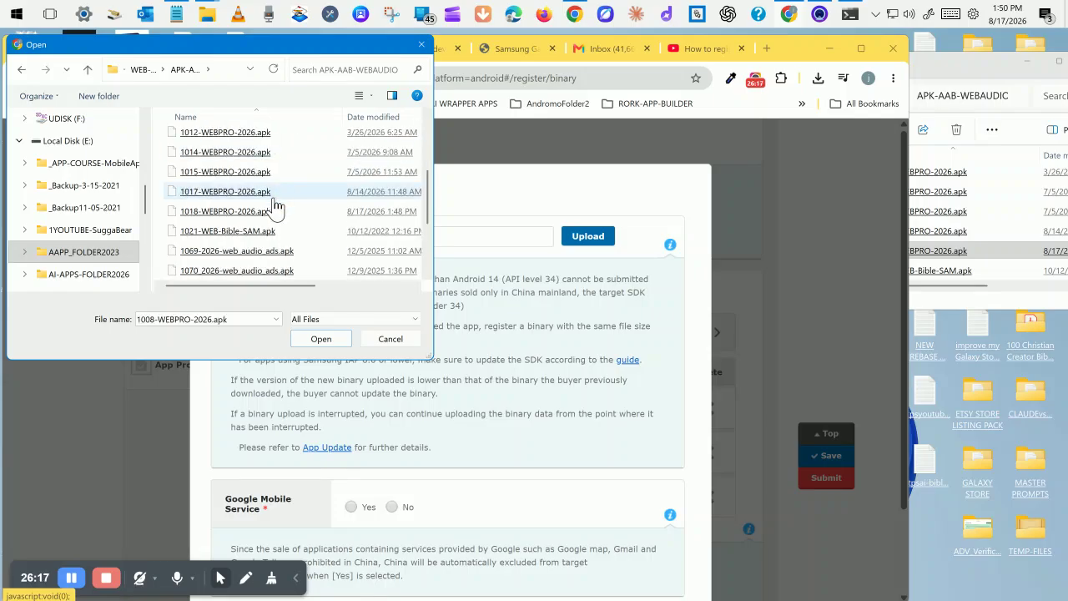
{"action": "left_click", "coordinate": [209, 219]}
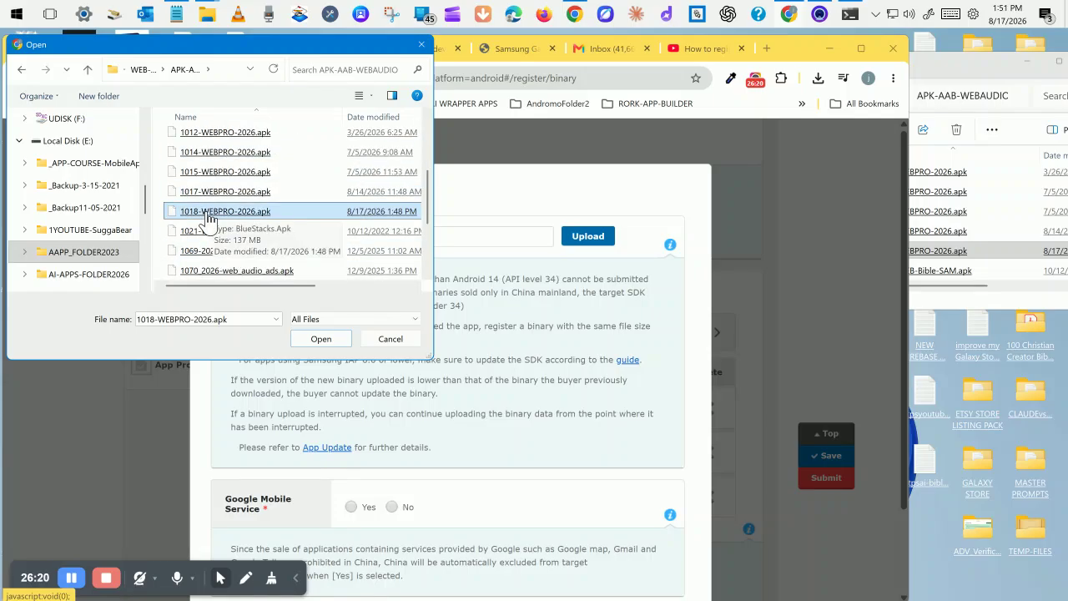
{"action": "double_click", "coordinate": [209, 218]}
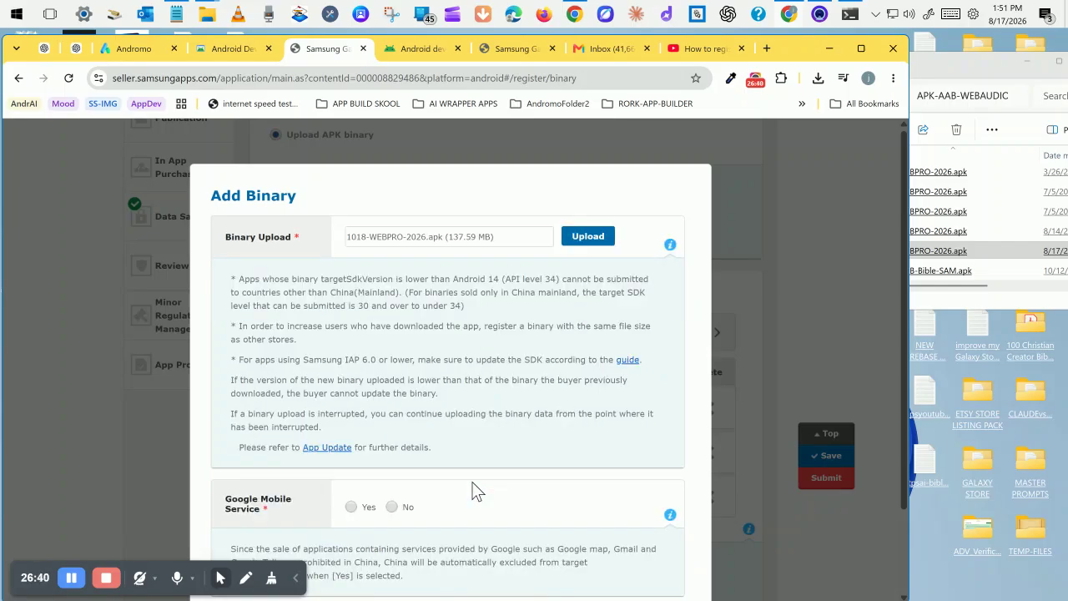
Set Google Mobile Service to No for the 1018 binary, save it, and acknowledge the notices.
{"action": "left_click", "coordinate": [399, 507]}
{"action": "scroll", "coordinate": [457, 376], "scroll_direction": "down", "scroll_amount": 2}
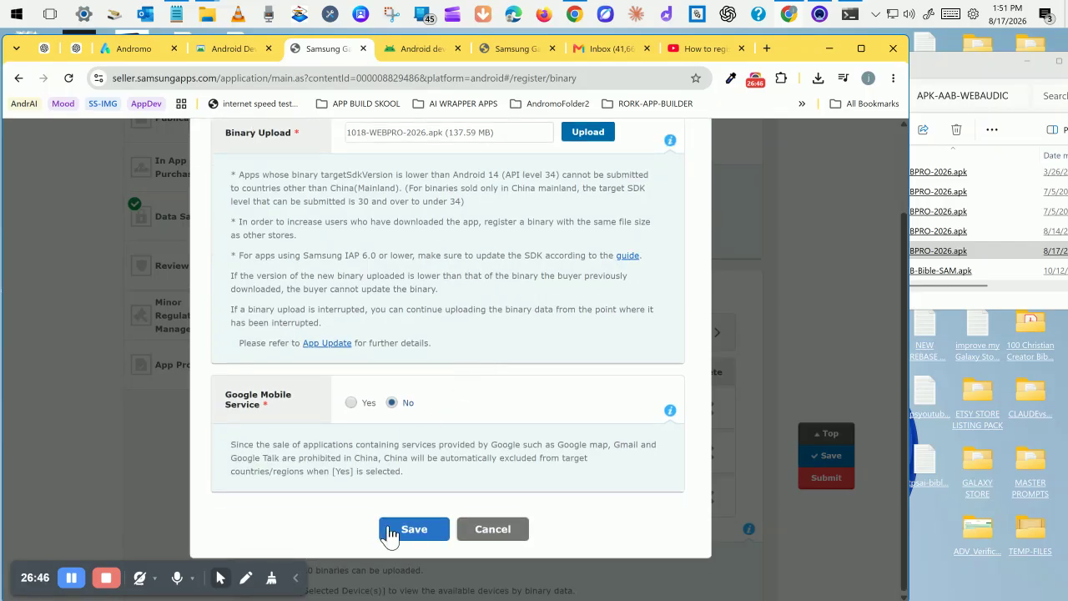
{"action": "scroll", "coordinate": [484, 301], "scroll_direction": "up", "scroll_amount": 1}
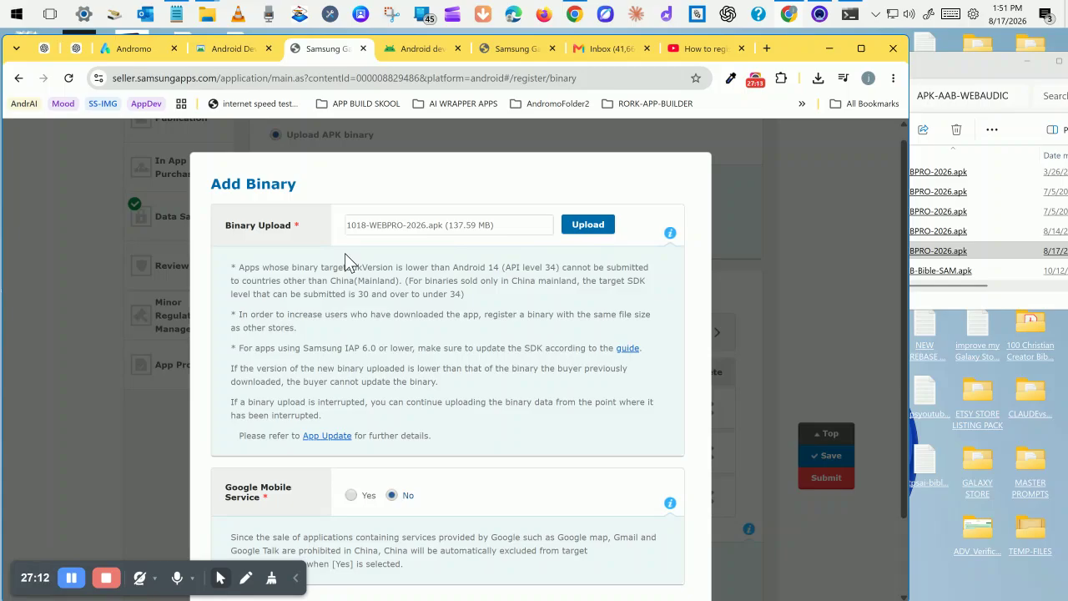
{"action": "scroll", "coordinate": [344, 252], "scroll_direction": "down", "scroll_amount": 2}
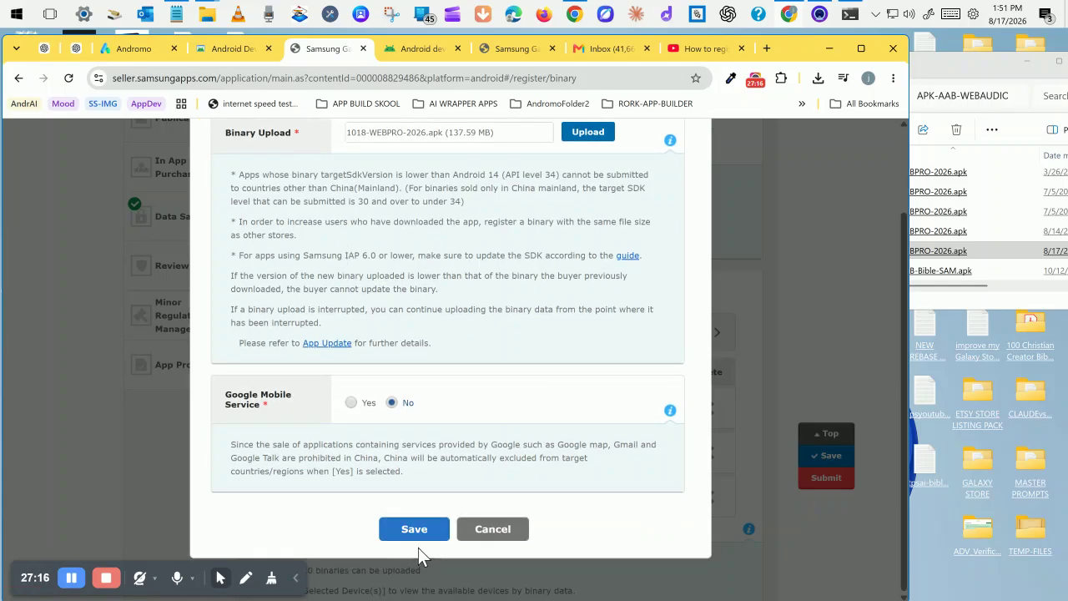
{"action": "left_click", "coordinate": [419, 535]}
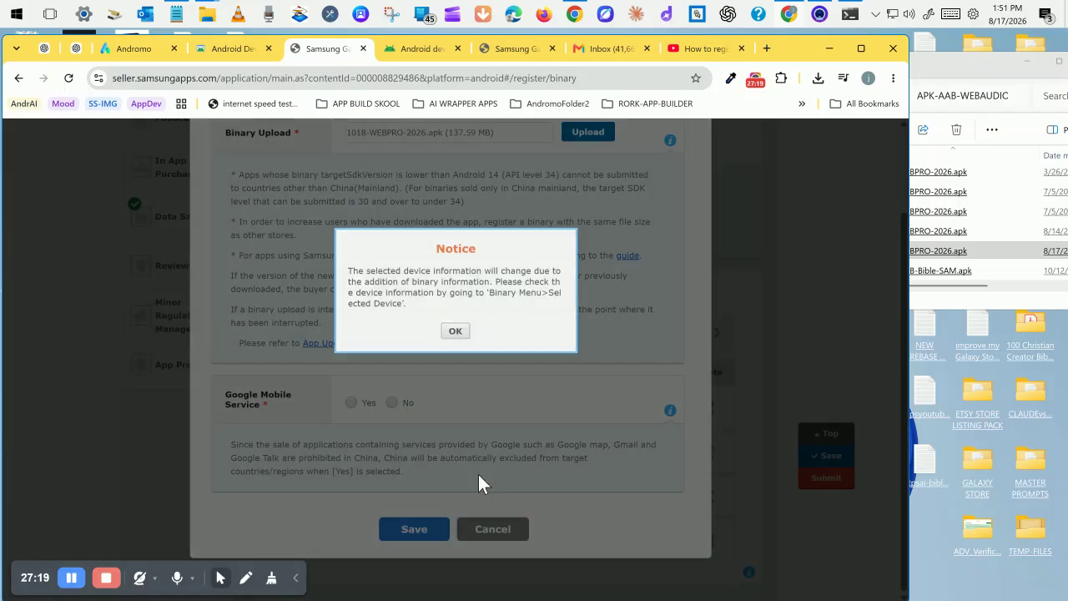
{"action": "left_click", "coordinate": [458, 332]}
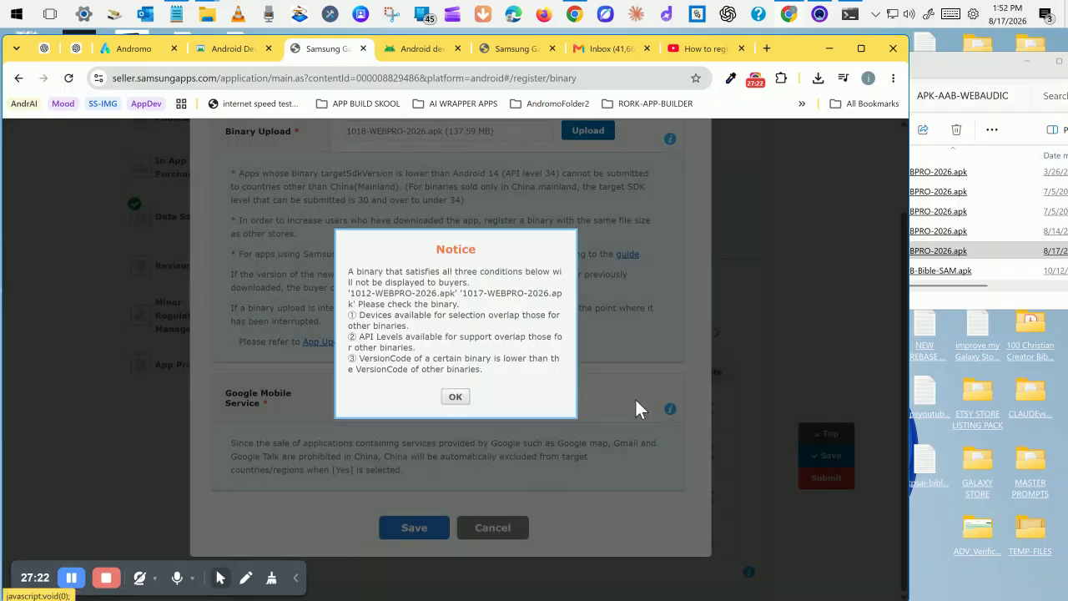
{"action": "left_click", "coordinate": [456, 399]}
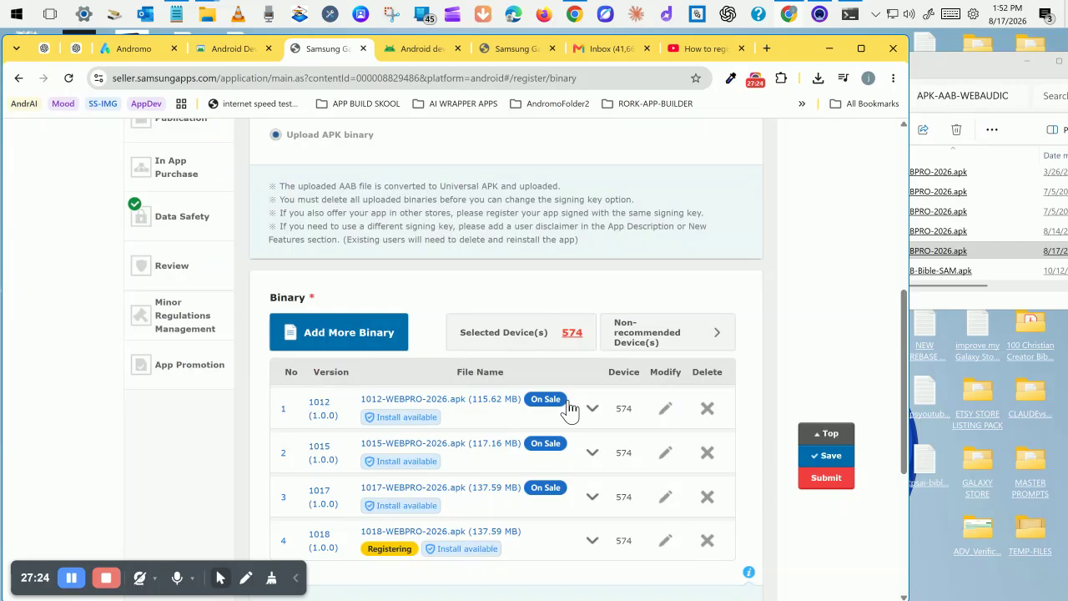
Check the binary list and open the listing's App Information page.
{"action": "scroll", "coordinate": [568, 409], "scroll_direction": "down", "scroll_amount": 2}
{"action": "scroll", "coordinate": [569, 409], "scroll_direction": "up", "scroll_amount": 1}
{"action": "scroll", "coordinate": [568, 409], "scroll_direction": "up", "scroll_amount": 2}
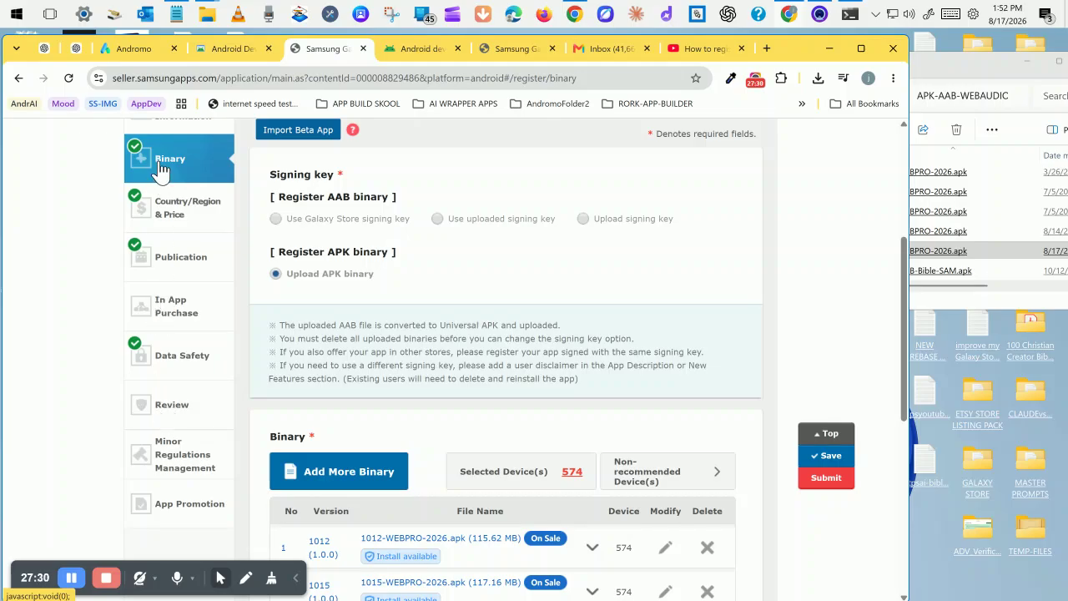
{"action": "scroll", "coordinate": [184, 283], "scroll_direction": "up", "scroll_amount": 3}
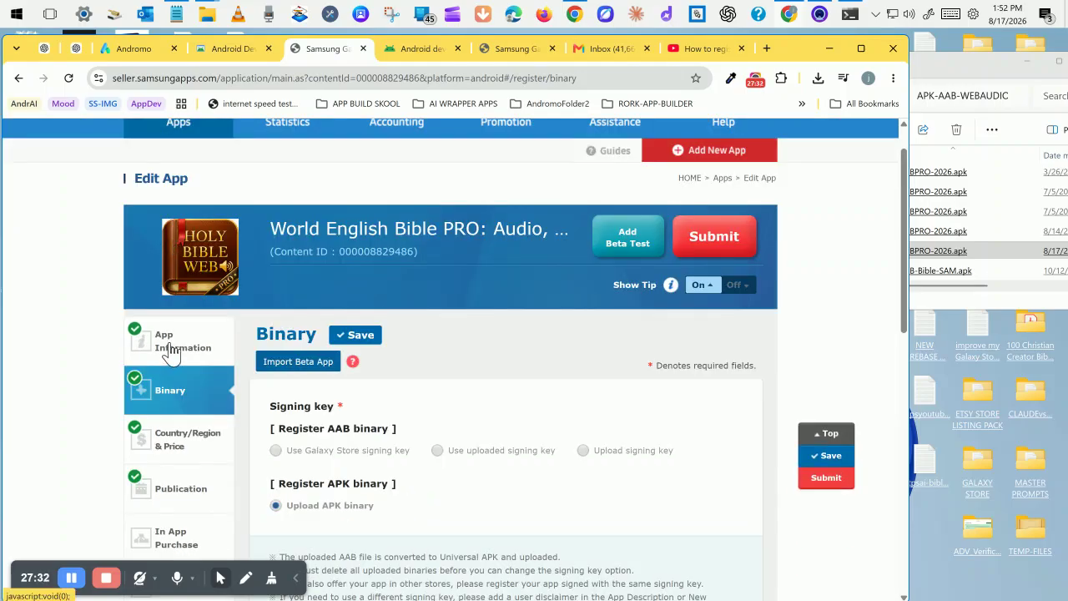
{"action": "left_click", "coordinate": [170, 352]}
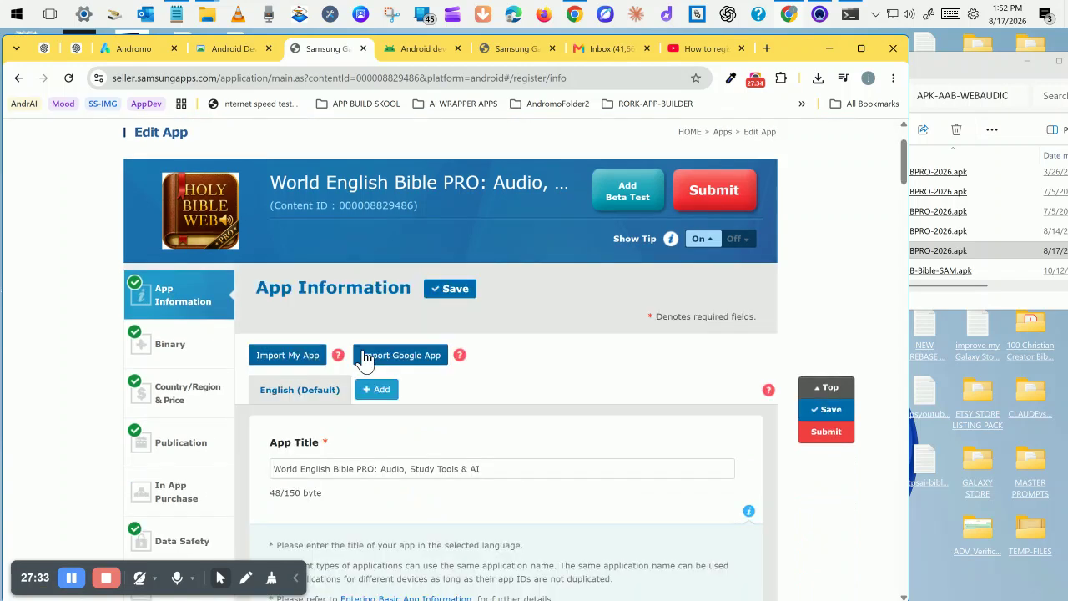
Add the line "* ADV Verified and Registered" above the existing entries in the New Feature text.
{"action": "scroll", "coordinate": [354, 318], "scroll_direction": "down", "scroll_amount": 3}
{"action": "scroll", "coordinate": [357, 331], "scroll_direction": "down", "scroll_amount": 4}
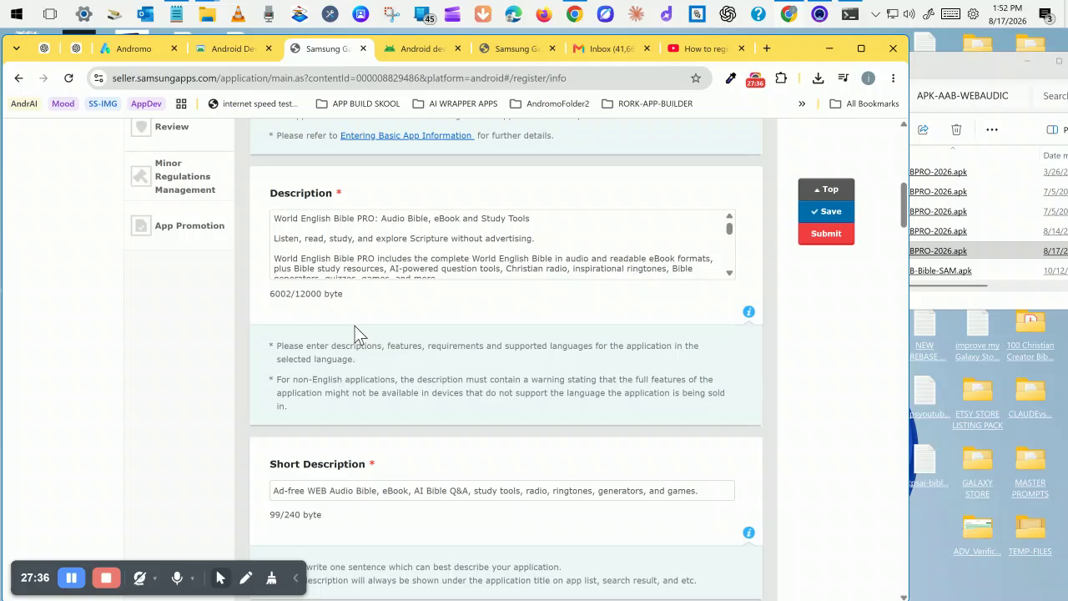
{"action": "scroll", "coordinate": [357, 331], "scroll_direction": "down", "scroll_amount": 1}
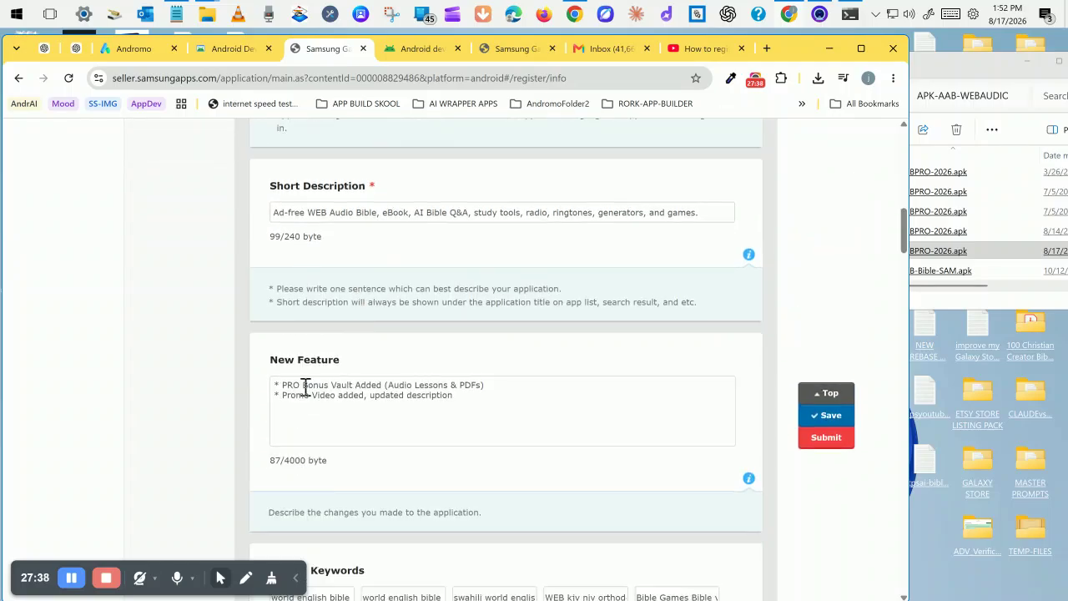
{"action": "left_click", "coordinate": [276, 385]}
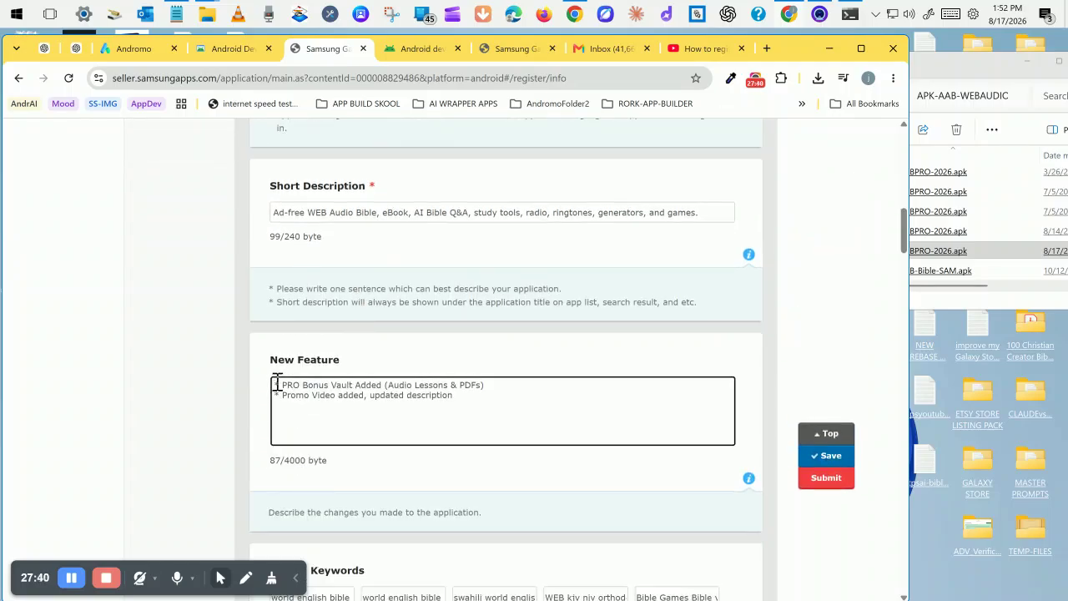
{"action": "key", "text": "Return"}
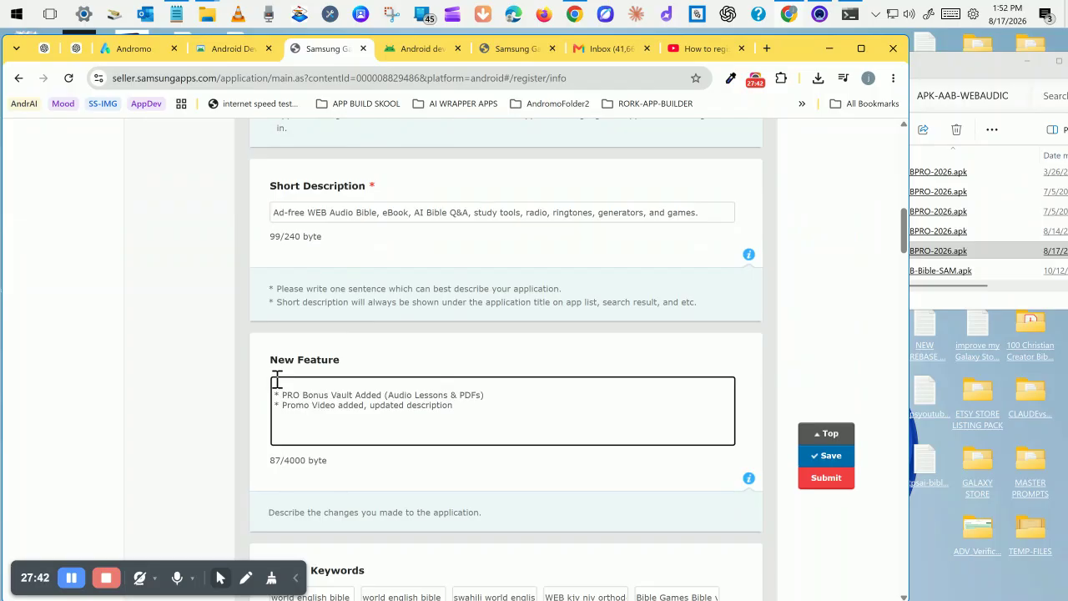
{"action": "type", "text": "* ADV Verifi"}
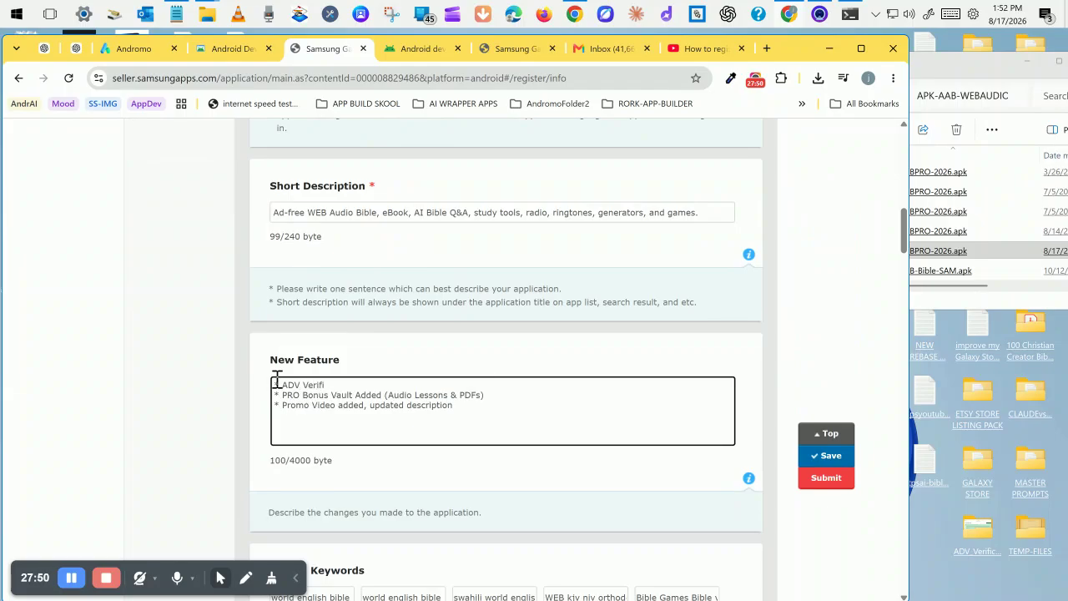
{"action": "type", "text": "ed"}
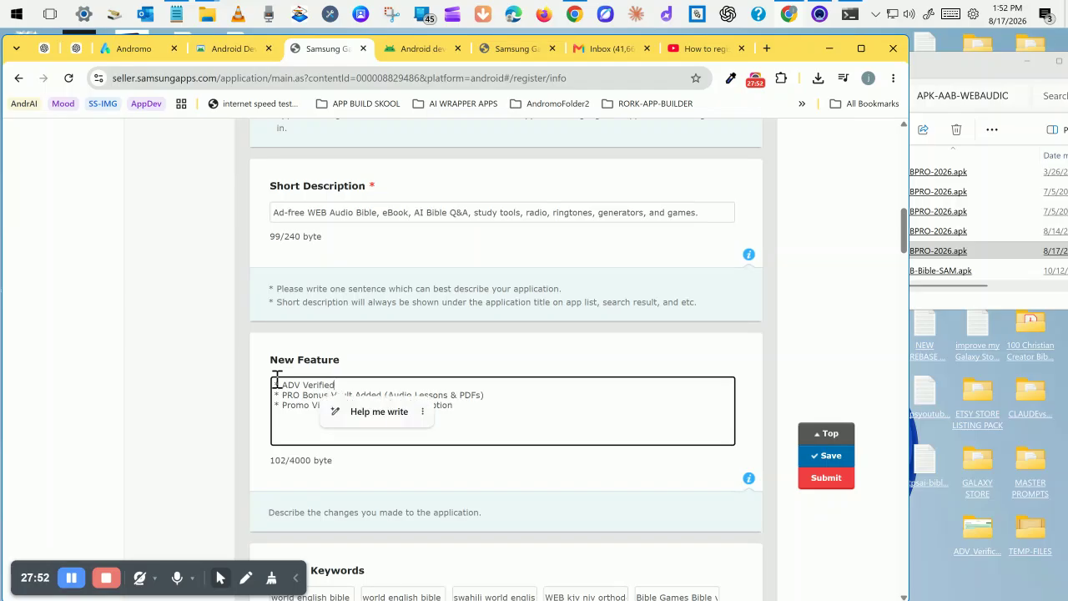
{"action": "type", "text": " and R"}
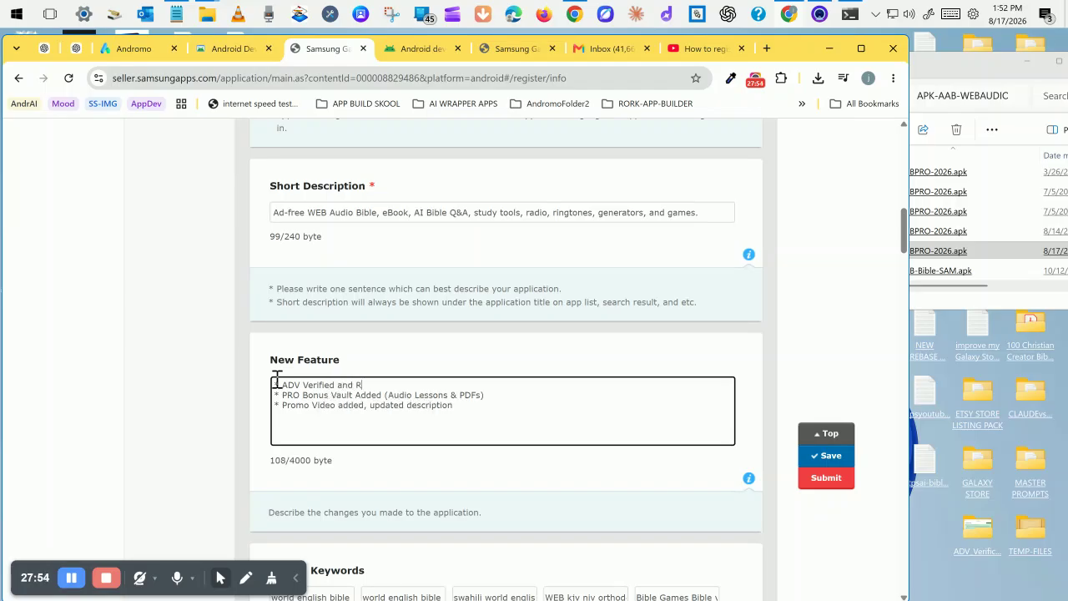
{"action": "type", "text": "egistered"}
Copy the "* ADV Verified and Registered" line from the New Feature text and save the App Information page.
{"action": "left_click_drag", "start_coordinate": [403, 385], "coordinate": [273, 386]}
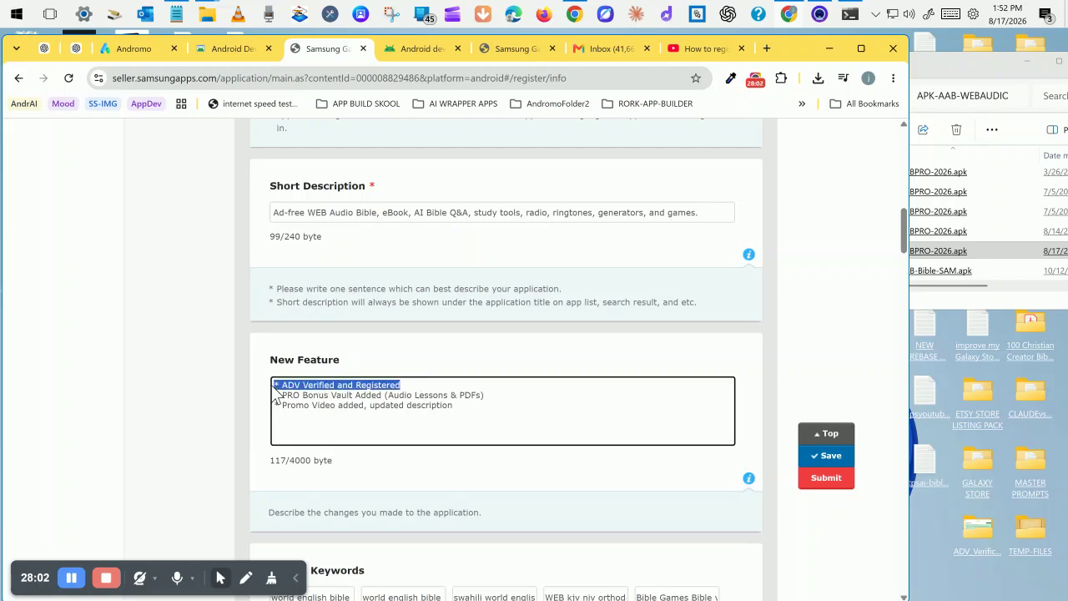
{"action": "right_click", "coordinate": [281, 389]}
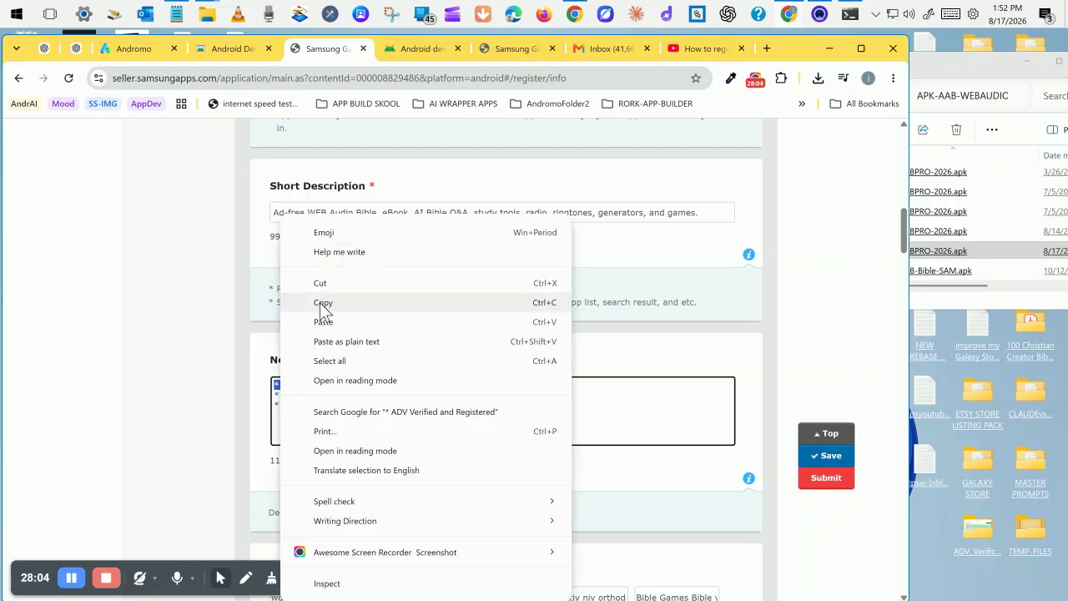
{"action": "left_click", "coordinate": [319, 303]}
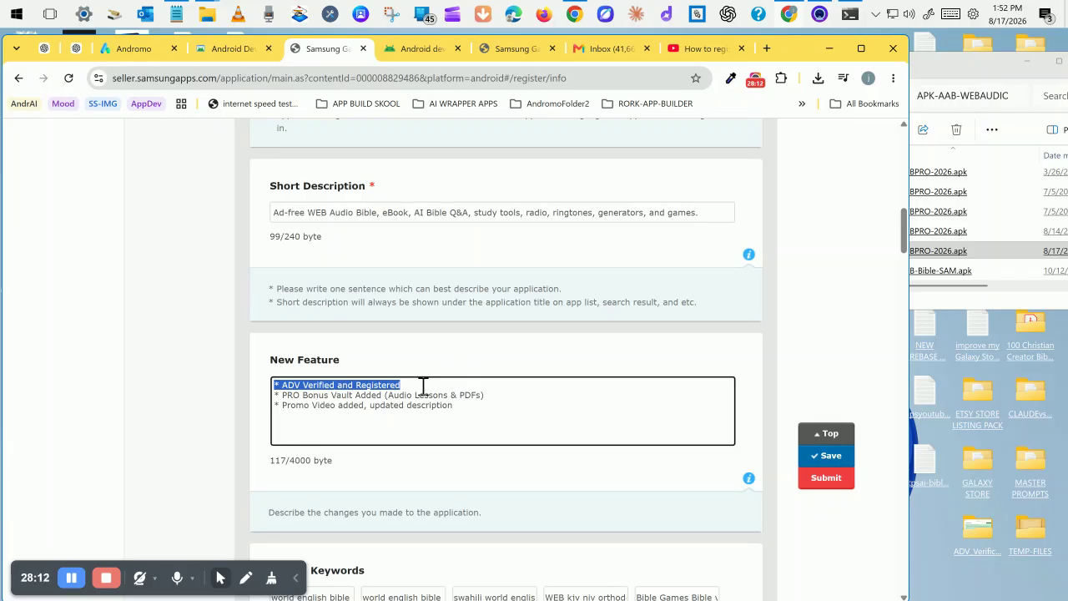
{"action": "right_click", "coordinate": [328, 387]}
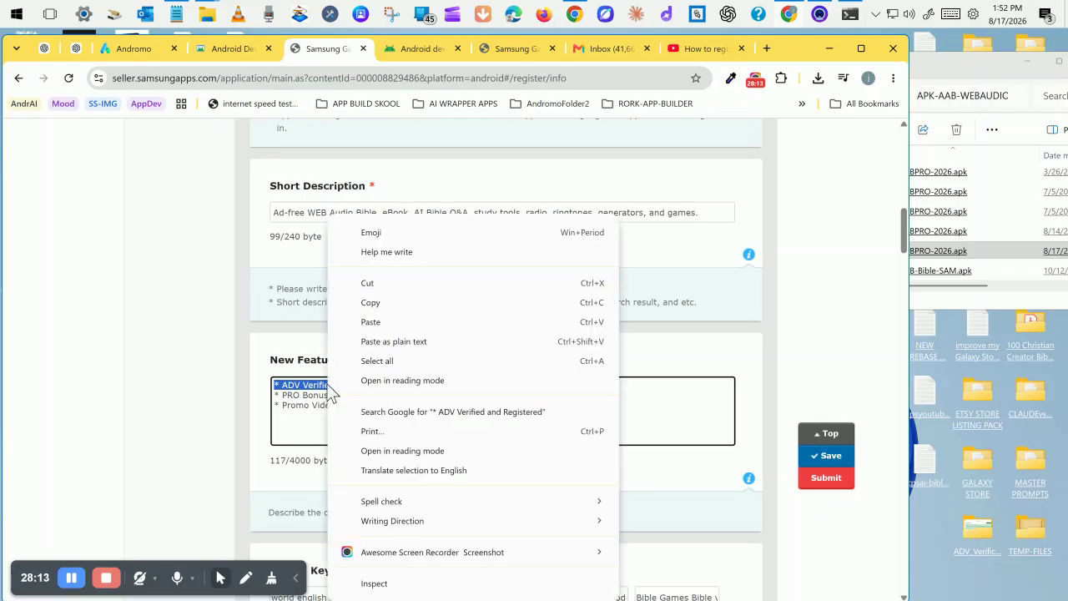
{"action": "left_click", "coordinate": [374, 304]}
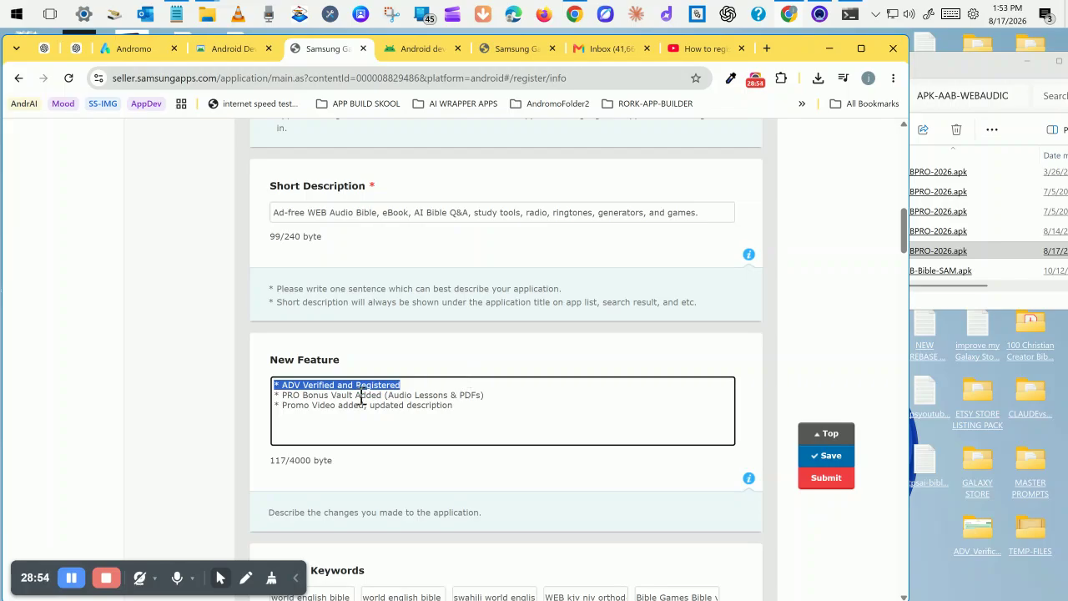
{"action": "left_click", "coordinate": [836, 457]}
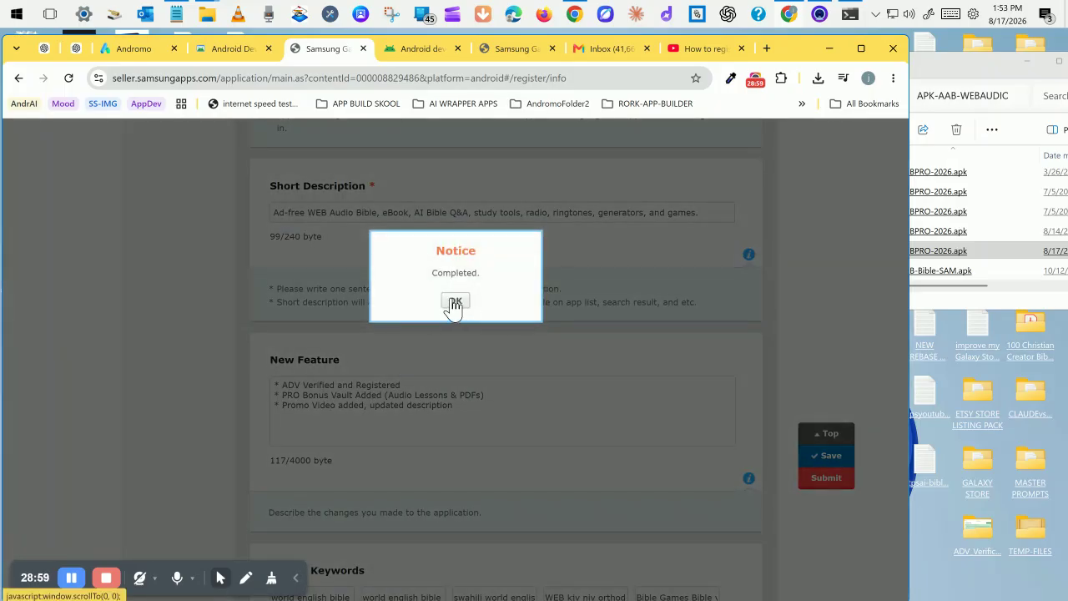
{"action": "left_click", "coordinate": [455, 303]}
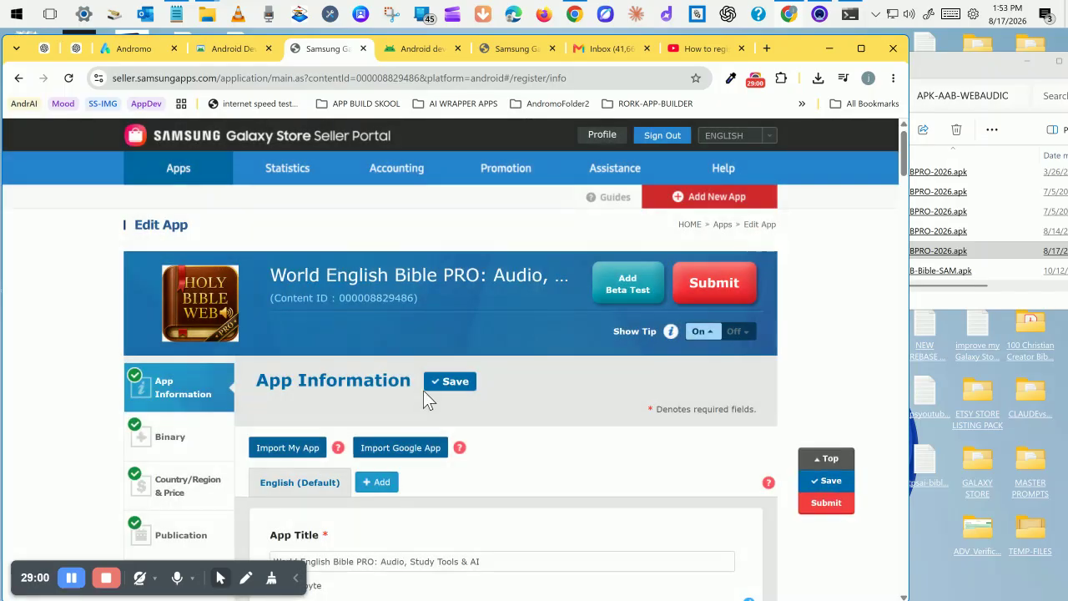
Add the line "* ADV Verified and Registered 8-17-26" above the existing comments to the review team on the Review page and save.
{"action": "scroll", "coordinate": [170, 411], "scroll_direction": "down", "scroll_amount": 3}
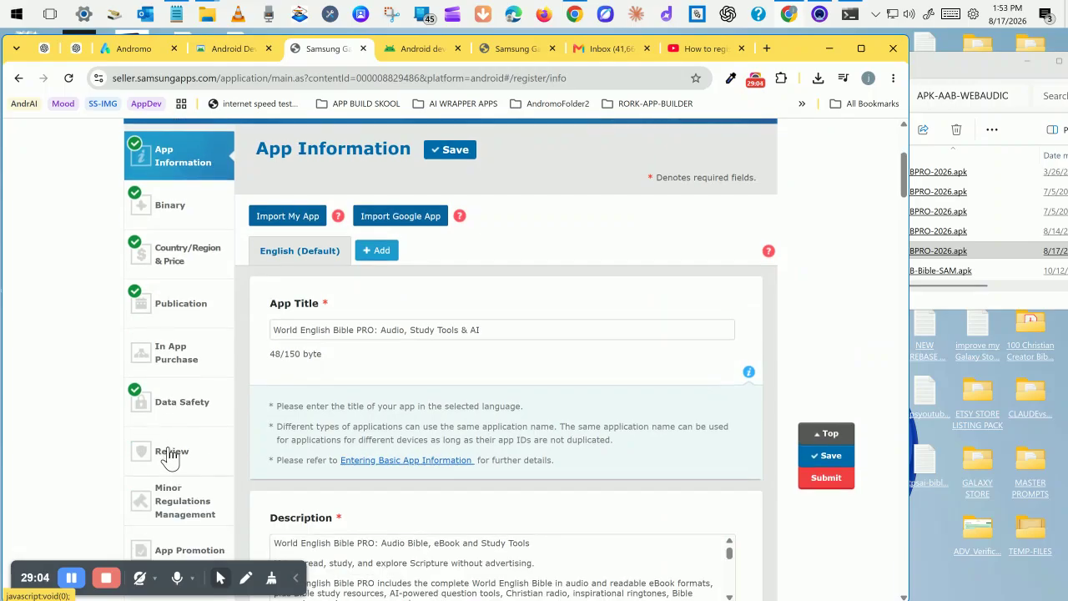
{"action": "left_click", "coordinate": [170, 450]}
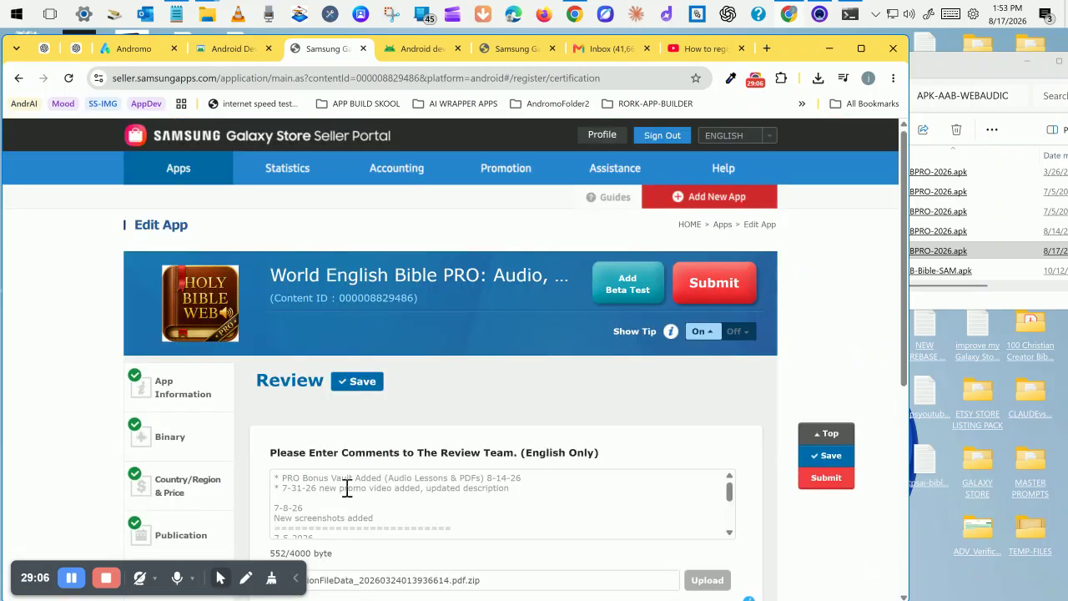
{"action": "left_click", "coordinate": [273, 475]}
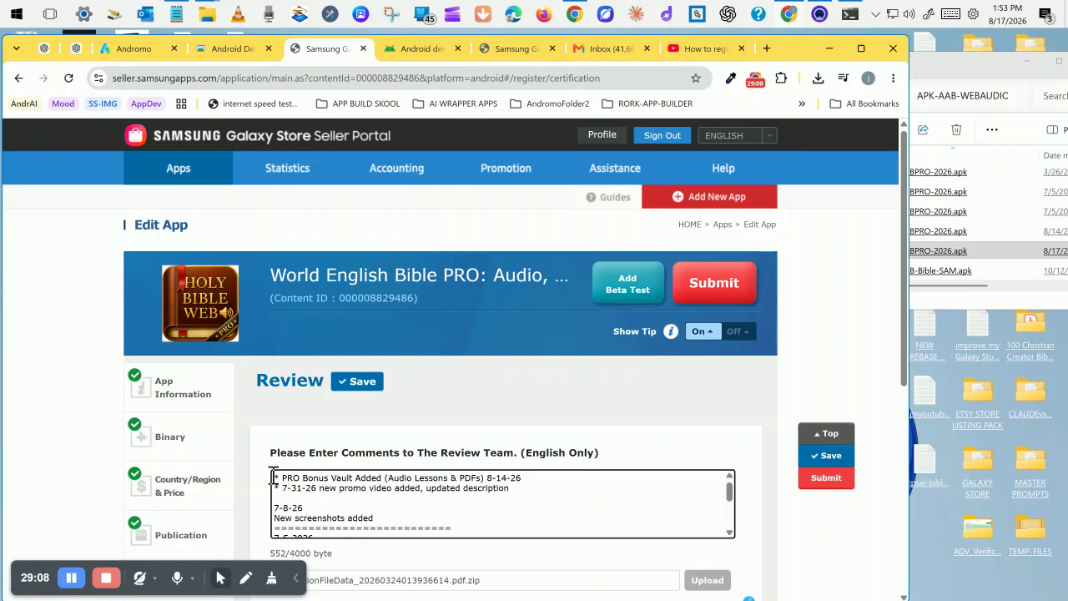
{"action": "key", "text": "Return"}
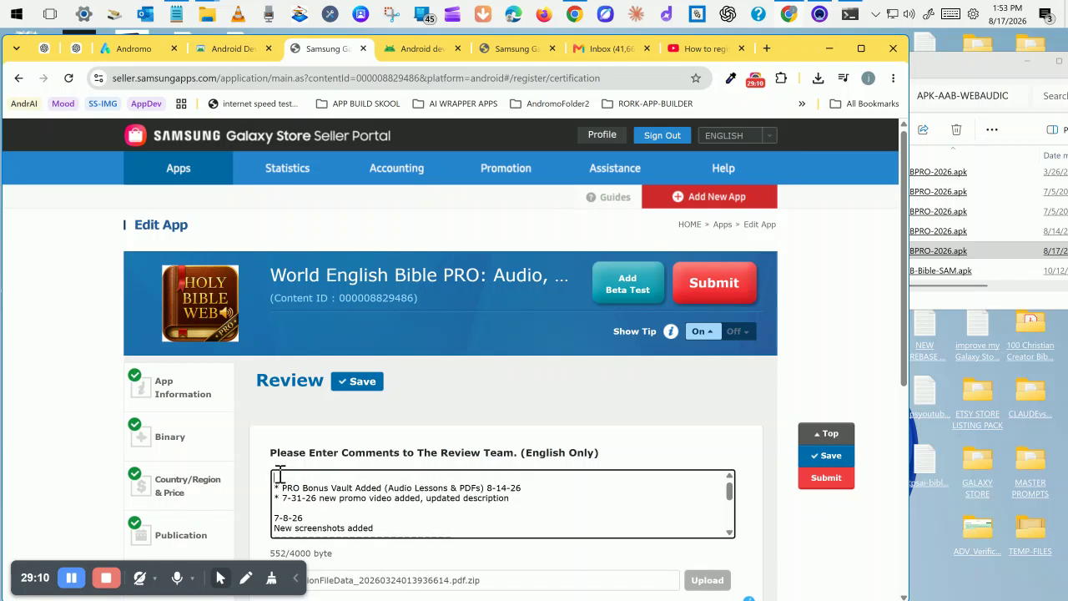
{"action": "type", "text": "*"}
{"action": "type", "text": "* ADV Verified and Registered"}
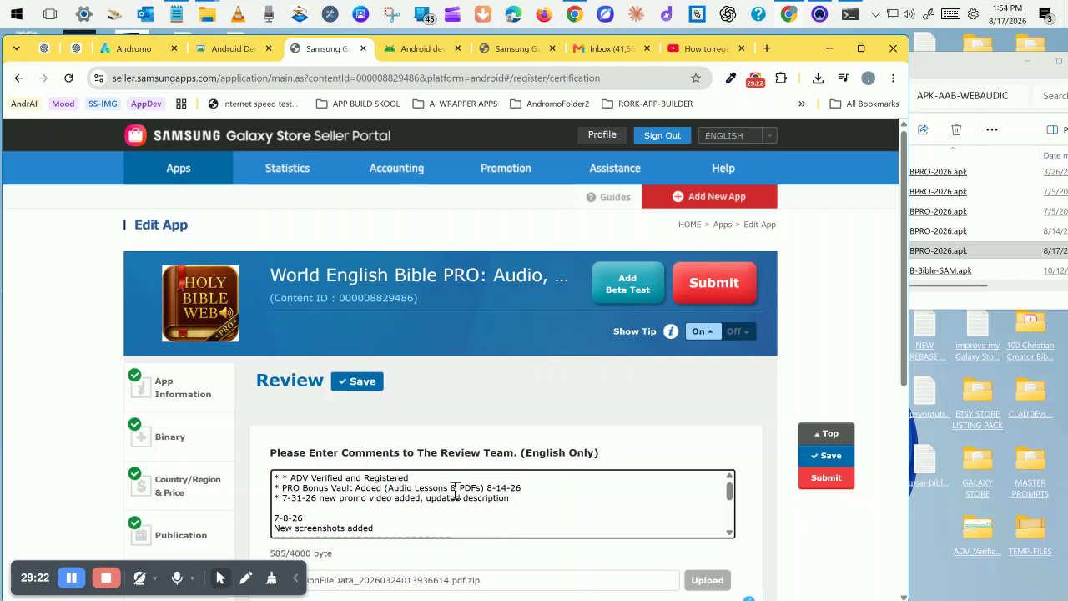
{"action": "type", "text": "8-"}
{"action": "type", "text": "17-26"}
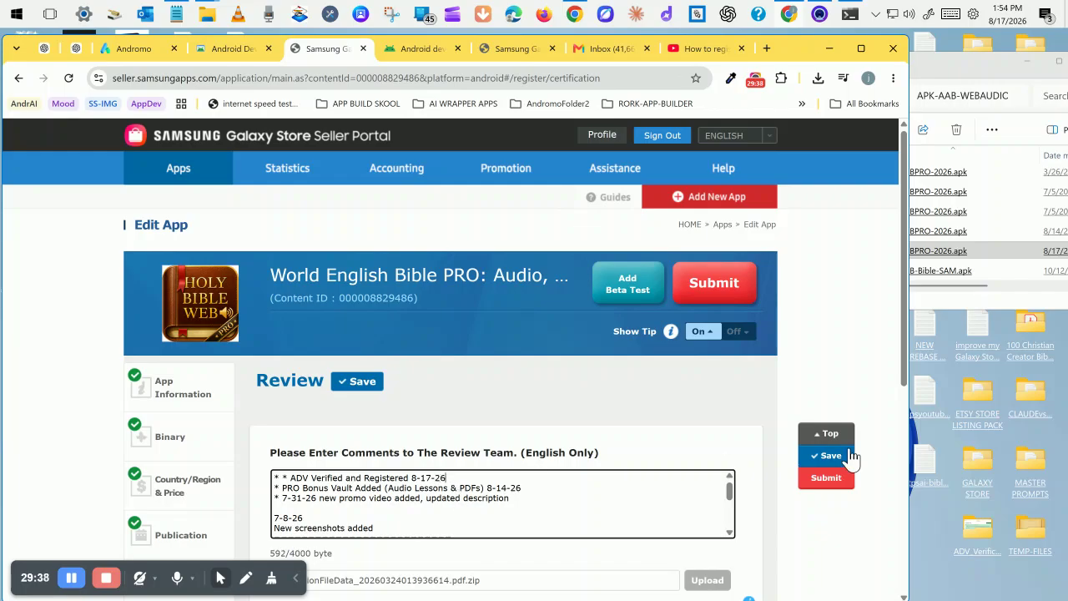
{"action": "left_click", "coordinate": [846, 454]}
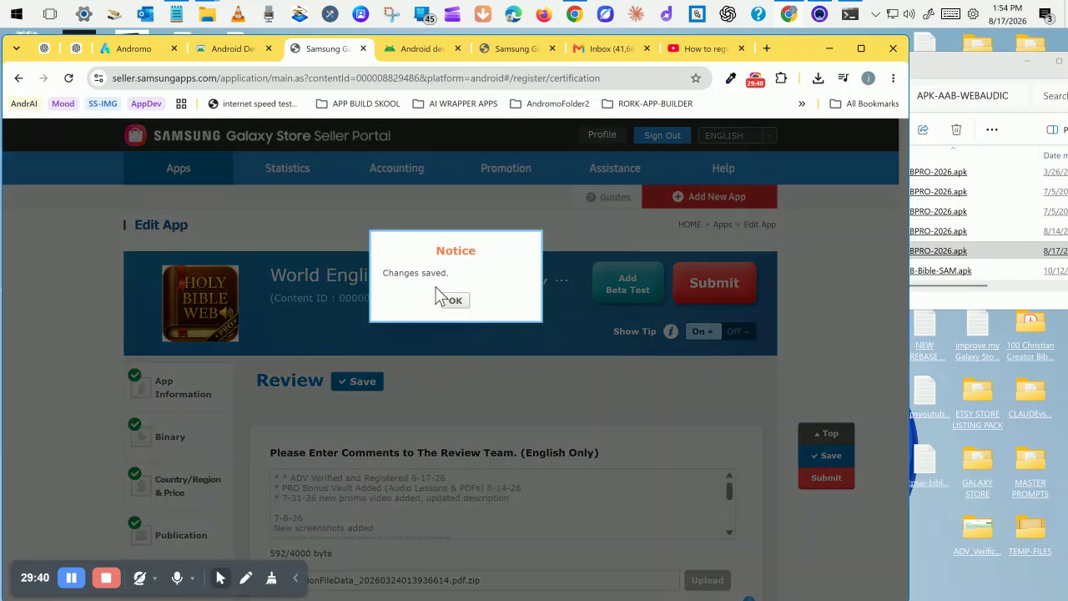
{"action": "left_click", "coordinate": [454, 301]}
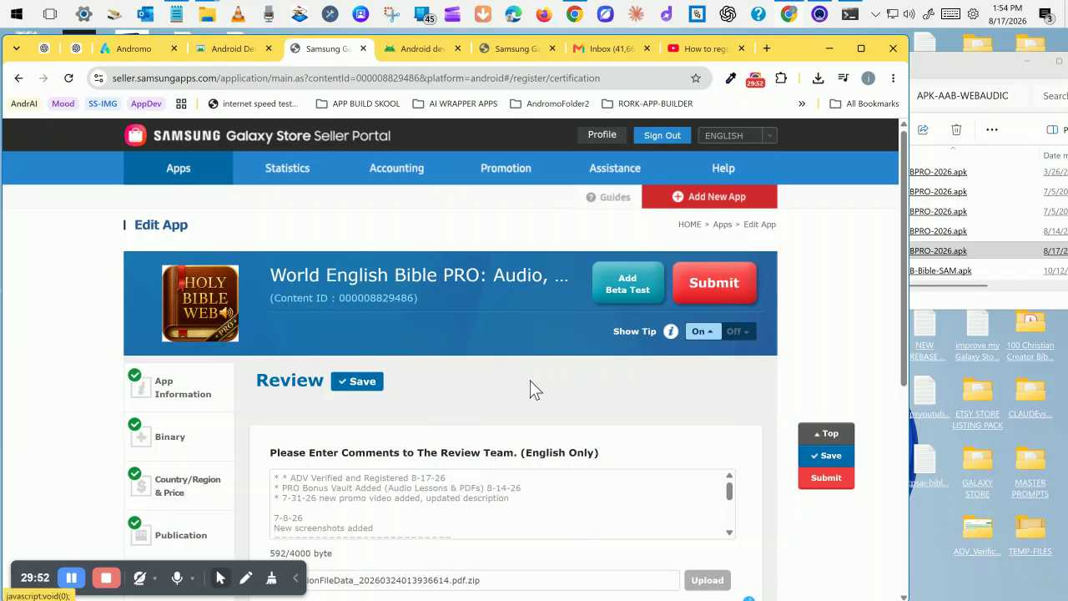
{"action": "key", "text": "BackSpace"}
{"action": "key", "text": "BackSpace"}
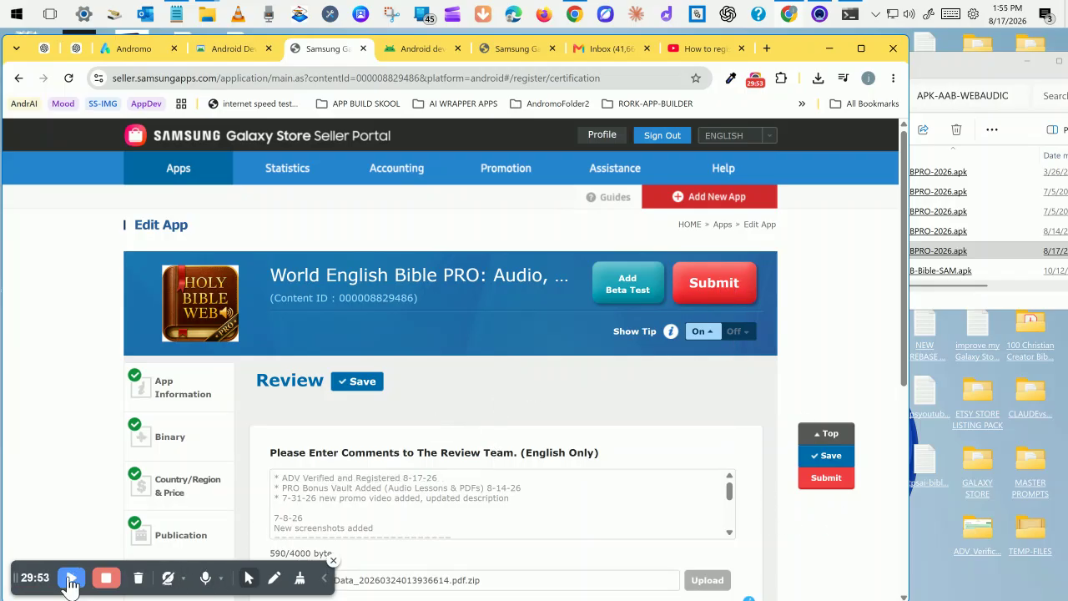
Submit the World English Bible PRO update for review, confirm it, and look through the statuses in the Apps list.
{"action": "left_click", "coordinate": [719, 285]}
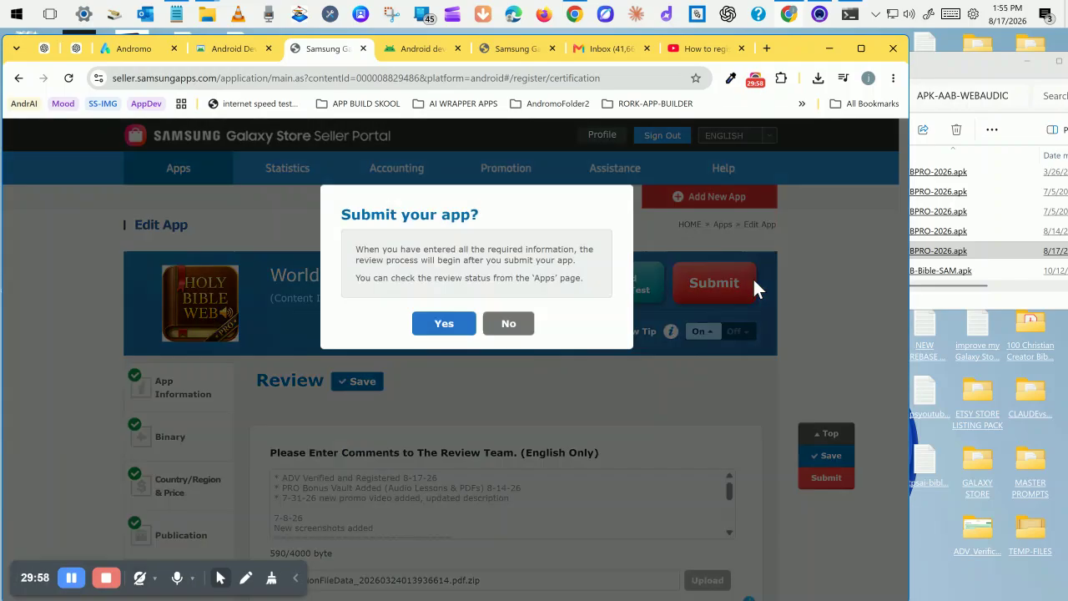
{"action": "left_click", "coordinate": [445, 326]}
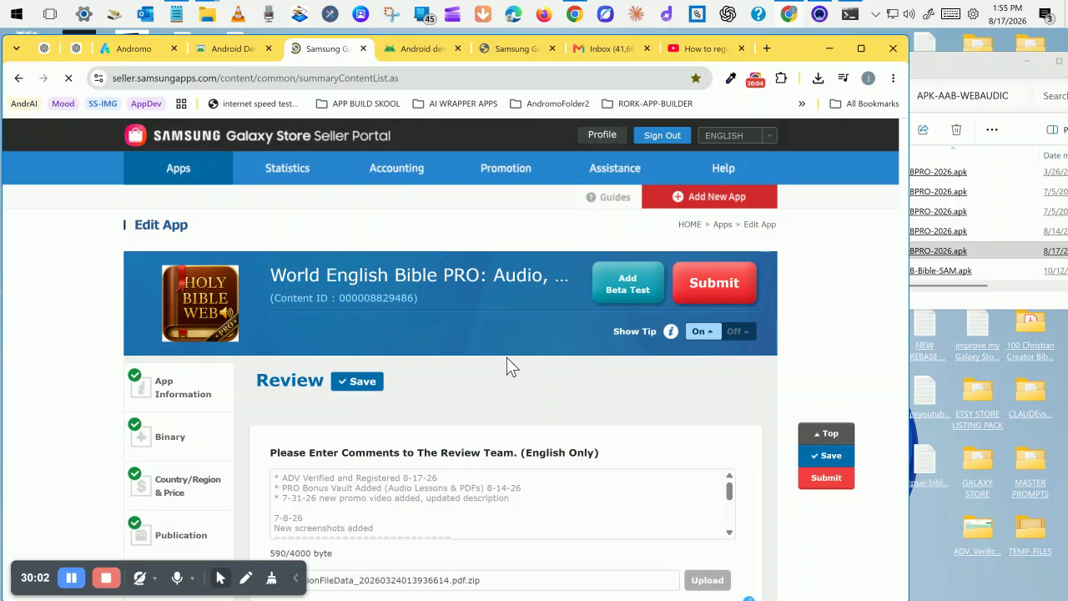
{"action": "scroll", "coordinate": [507, 357], "scroll_direction": "down", "scroll_amount": 2}
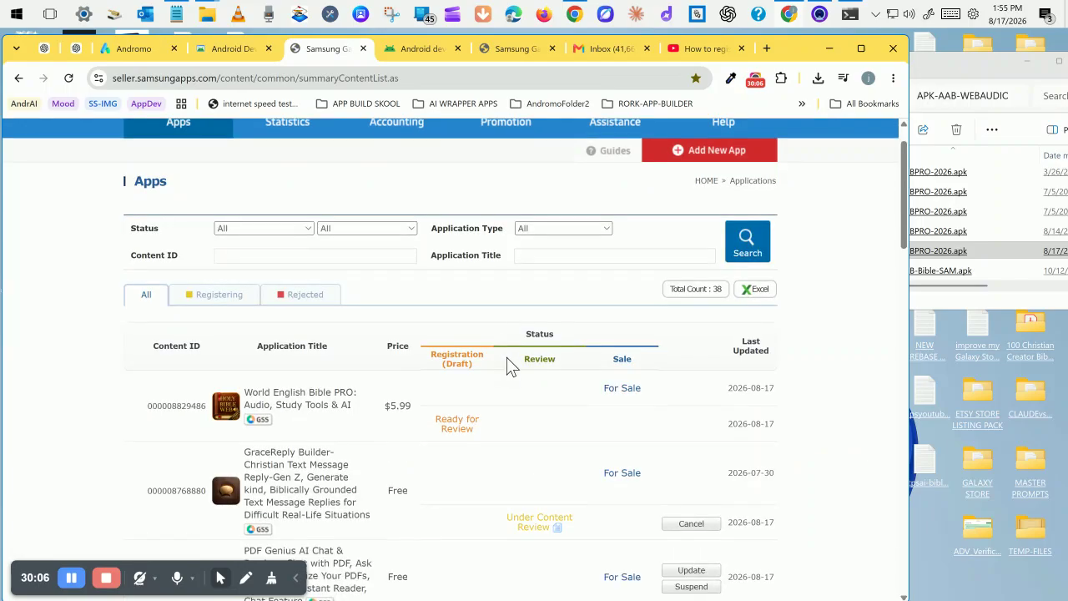
{"action": "scroll", "coordinate": [506, 357], "scroll_direction": "down", "scroll_amount": 1}
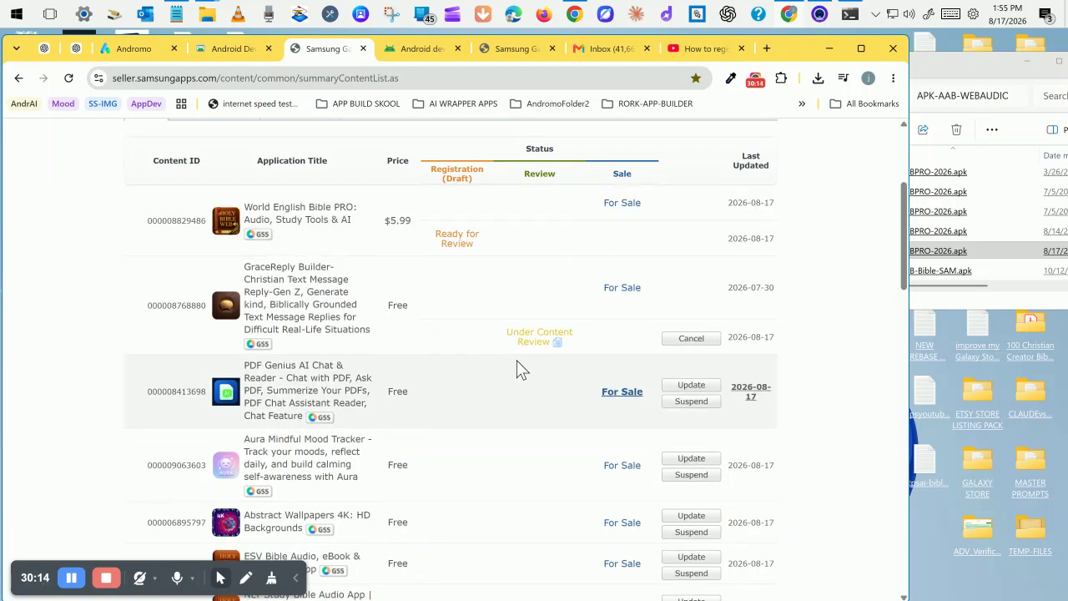
{"action": "scroll", "coordinate": [451, 323], "scroll_direction": "down", "scroll_amount": 2}
{"action": "scroll", "coordinate": [452, 310], "scroll_direction": "up", "scroll_amount": 4}
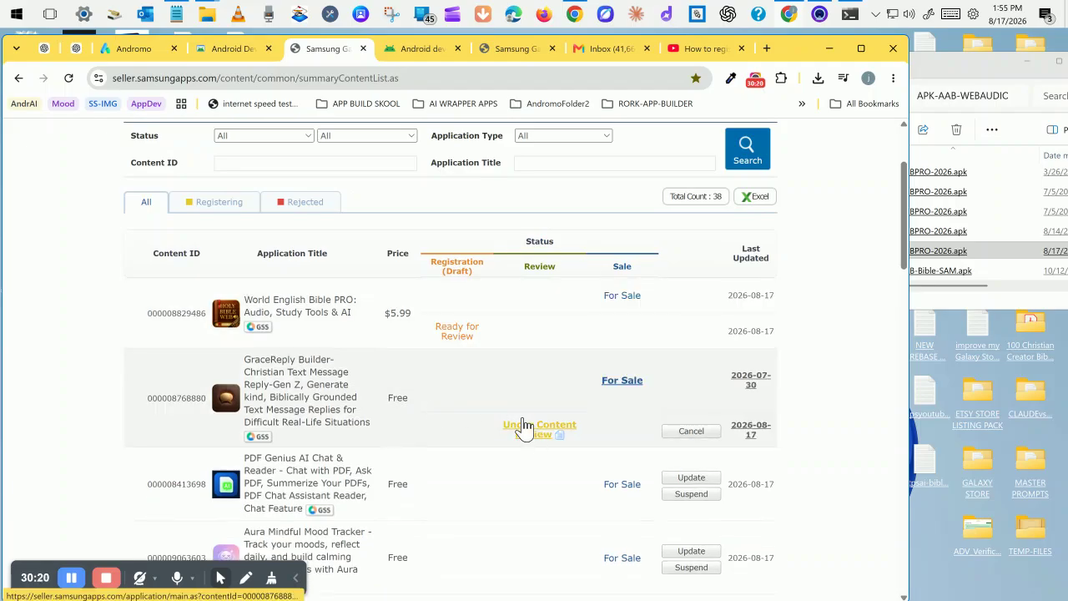
{"action": "scroll", "coordinate": [493, 399], "scroll_direction": "down", "scroll_amount": 5}
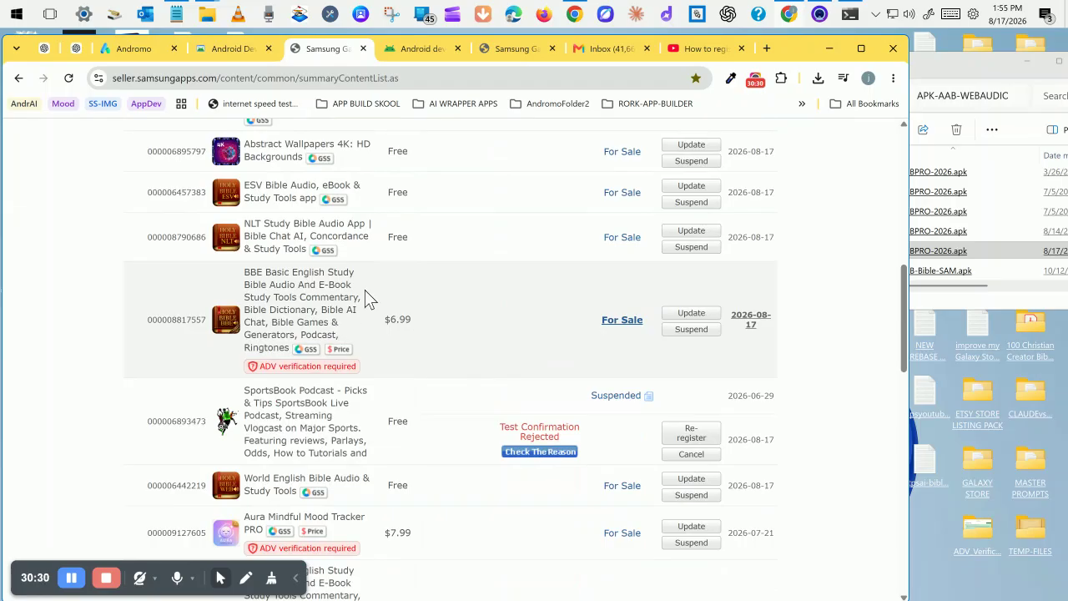
Review the old-key signing option in the WEBPro settings in Andromo and the apksigner certificate output in Command Prompt.
{"action": "left_click", "coordinate": [117, 48]}
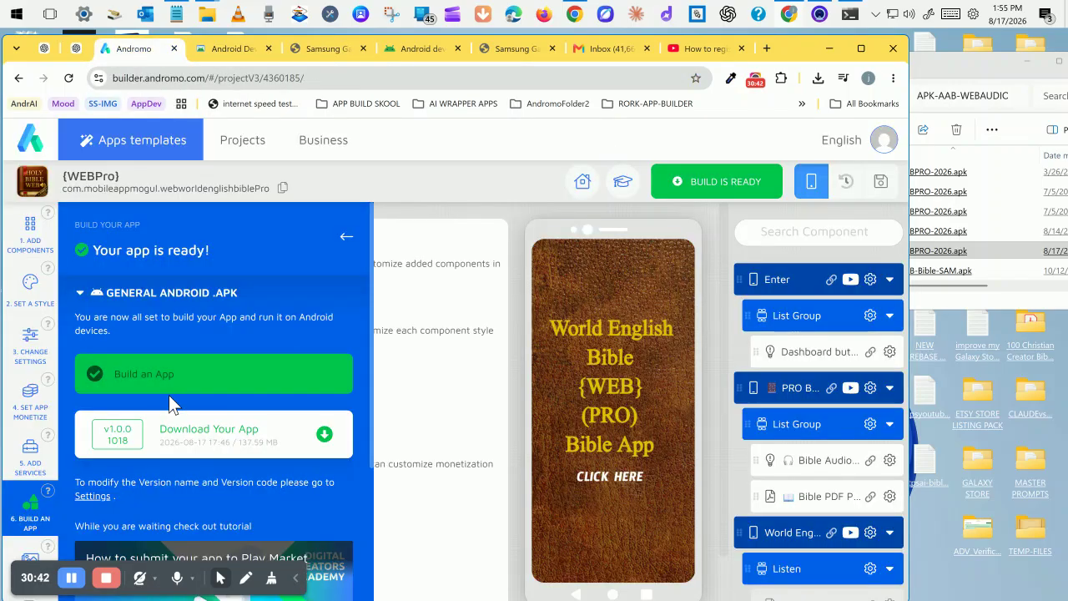
{"action": "left_click", "coordinate": [174, 480]}
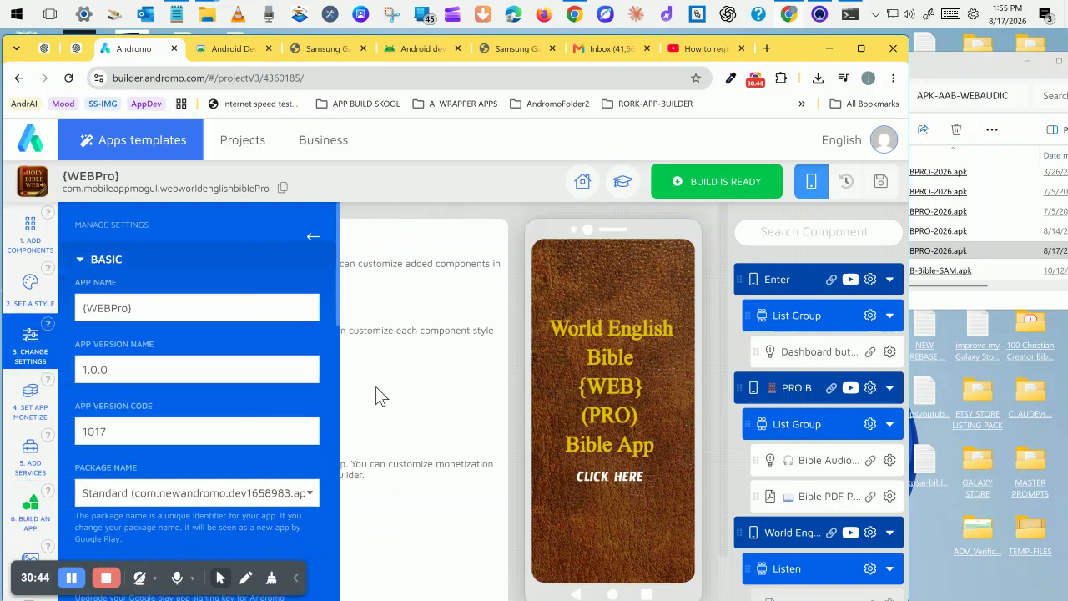
{"action": "scroll", "coordinate": [303, 444], "scroll_direction": "down", "scroll_amount": 4}
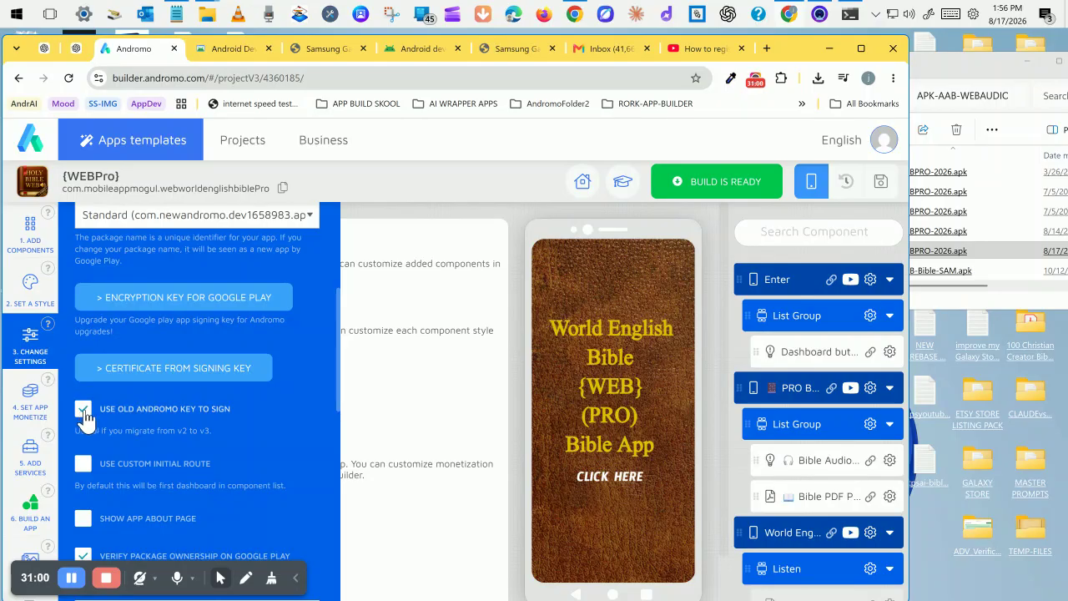
{"action": "left_click", "coordinate": [851, 15]}
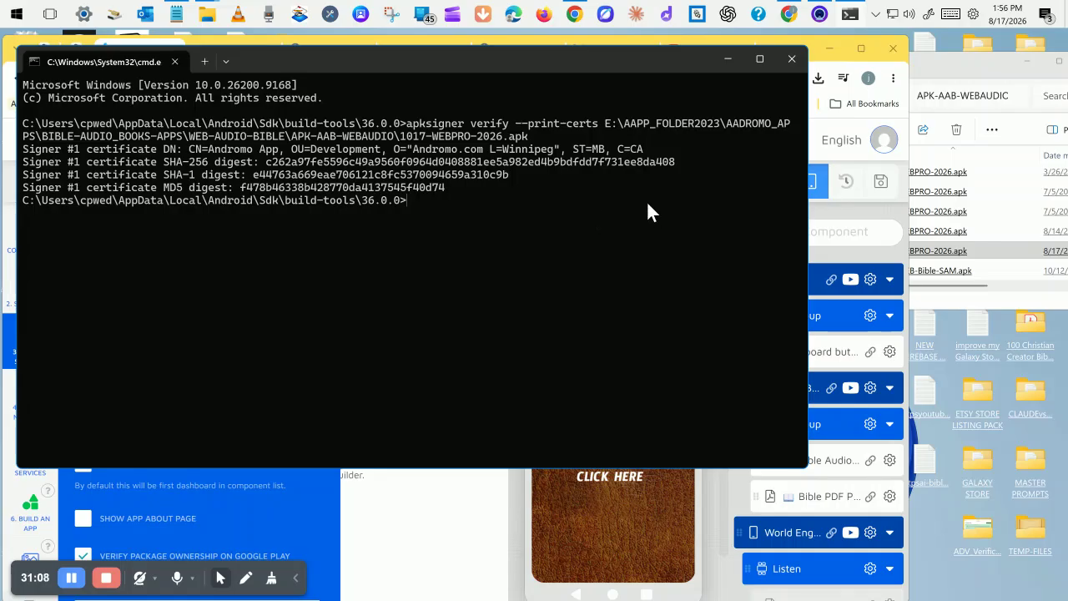
{"action": "left_click", "coordinate": [728, 59]}
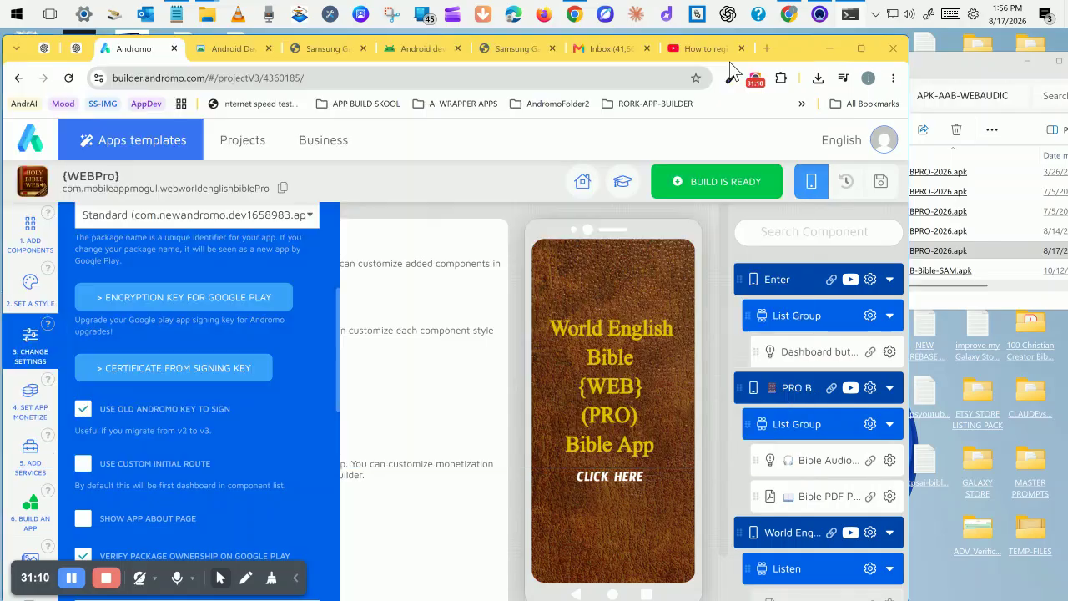